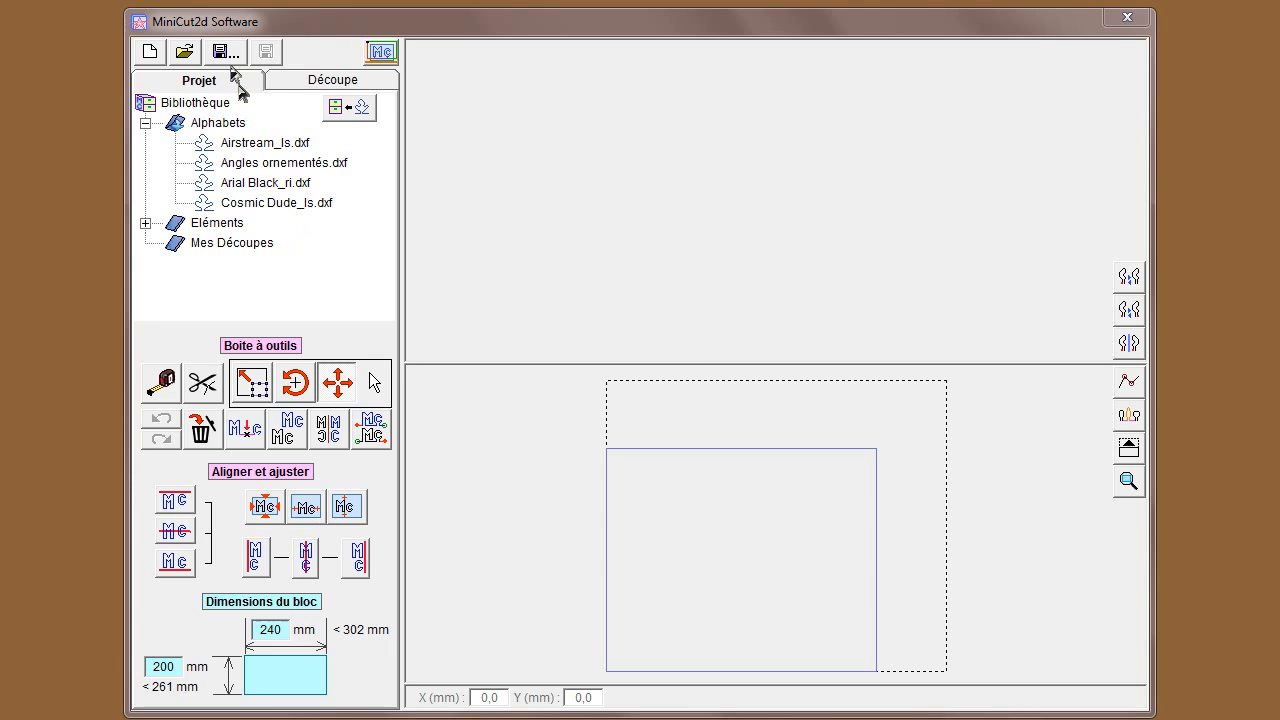
- Save the project as Exemple1 in the Mes Découpes folder and check its entry in the library tree
{"action": "left_click", "coordinate": [223, 55]}
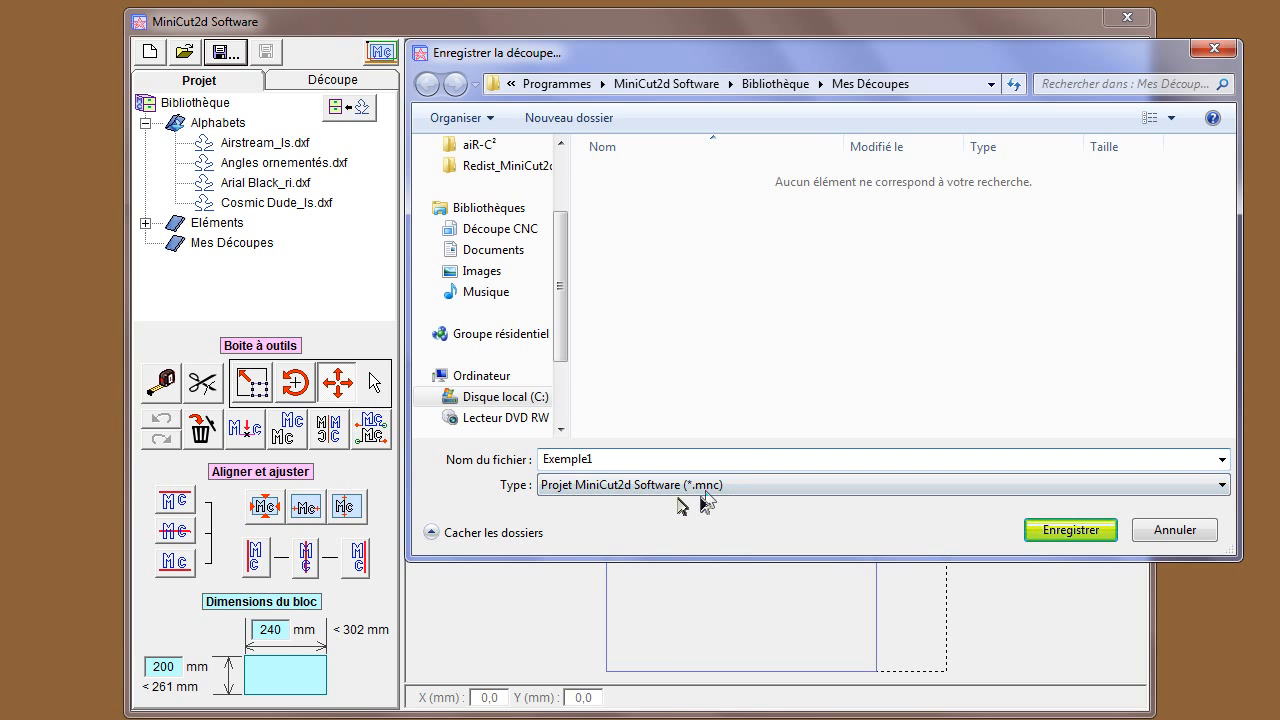
{"action": "left_click", "coordinate": [1059, 537]}
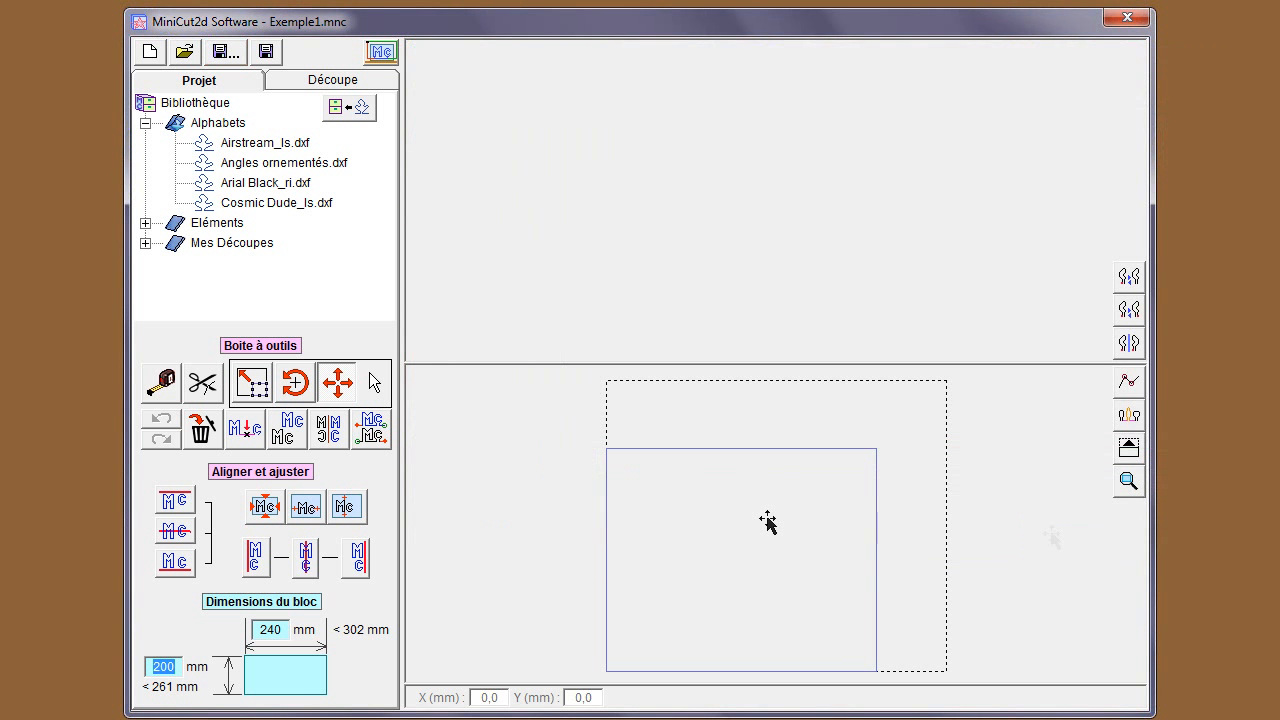
{"action": "left_click", "coordinate": [145, 243]}
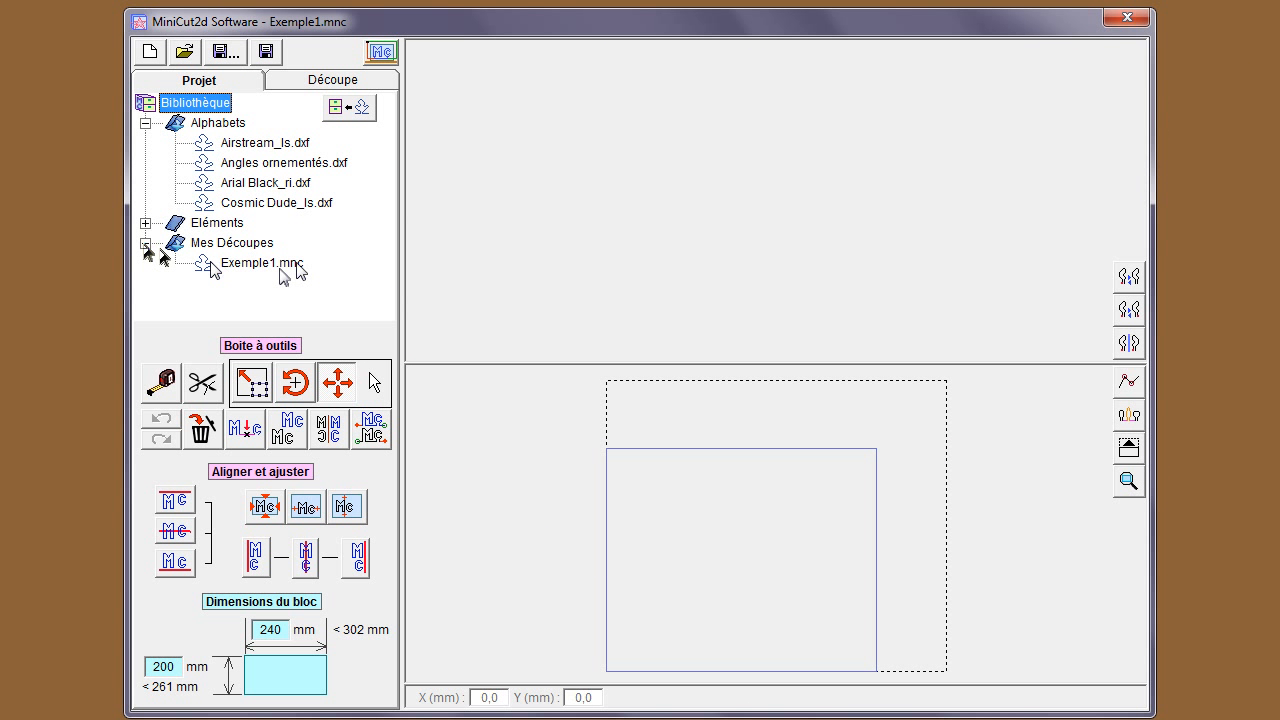
{"action": "left_click", "coordinate": [146, 243]}
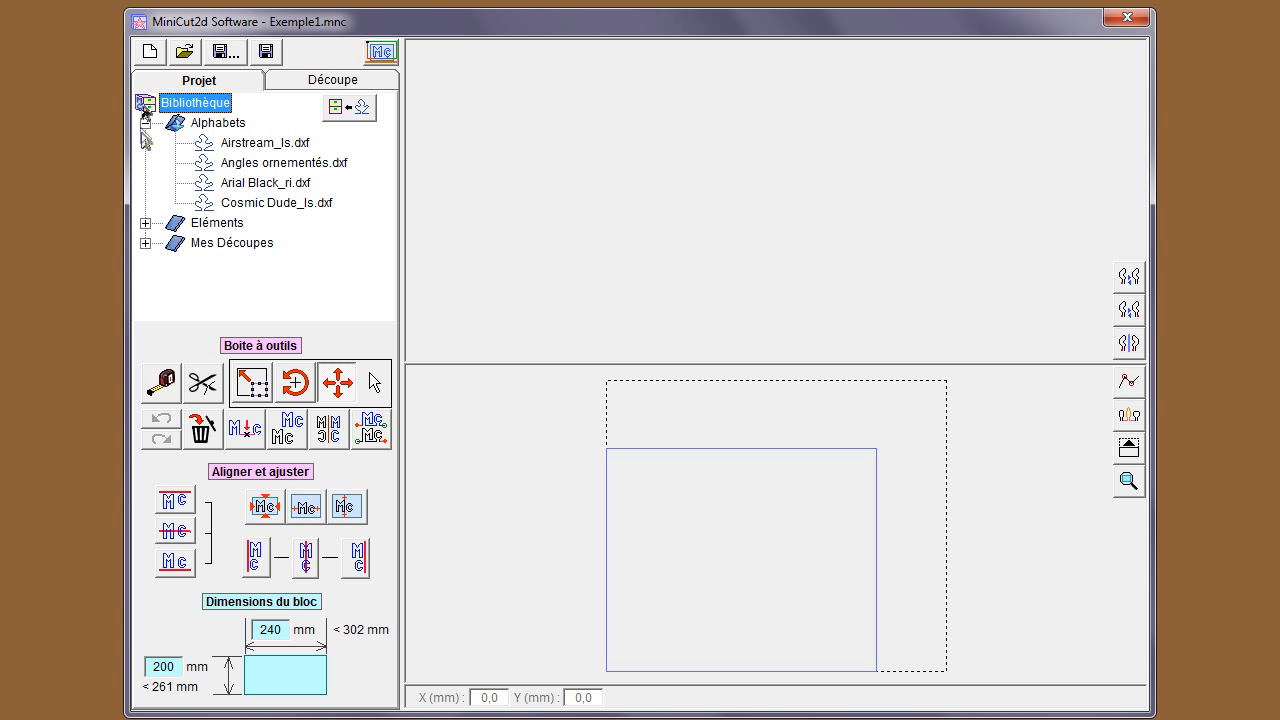
- Preview the library files Angles ornementés.dxf, Cercle.dxf and Arial Black_ri.dxf
{"action": "left_click", "coordinate": [260, 162]}
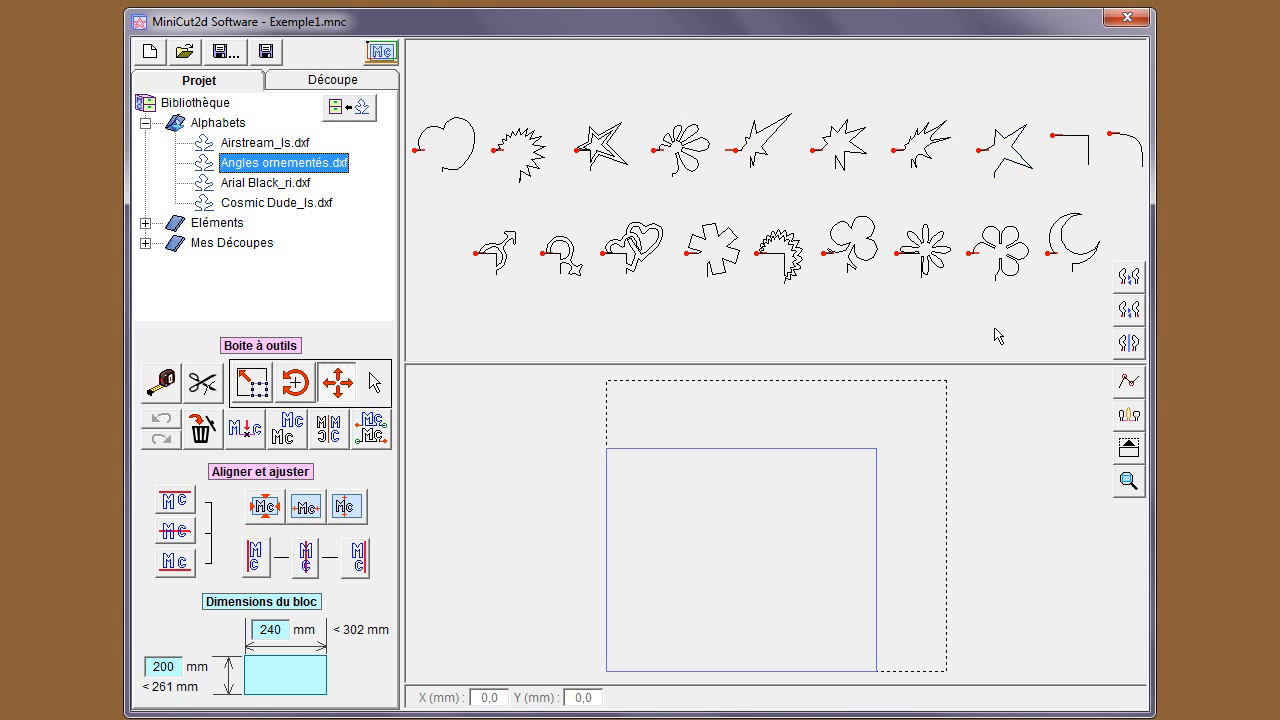
{"action": "left_click", "coordinate": [145, 223]}
{"action": "left_click", "coordinate": [248, 164]}
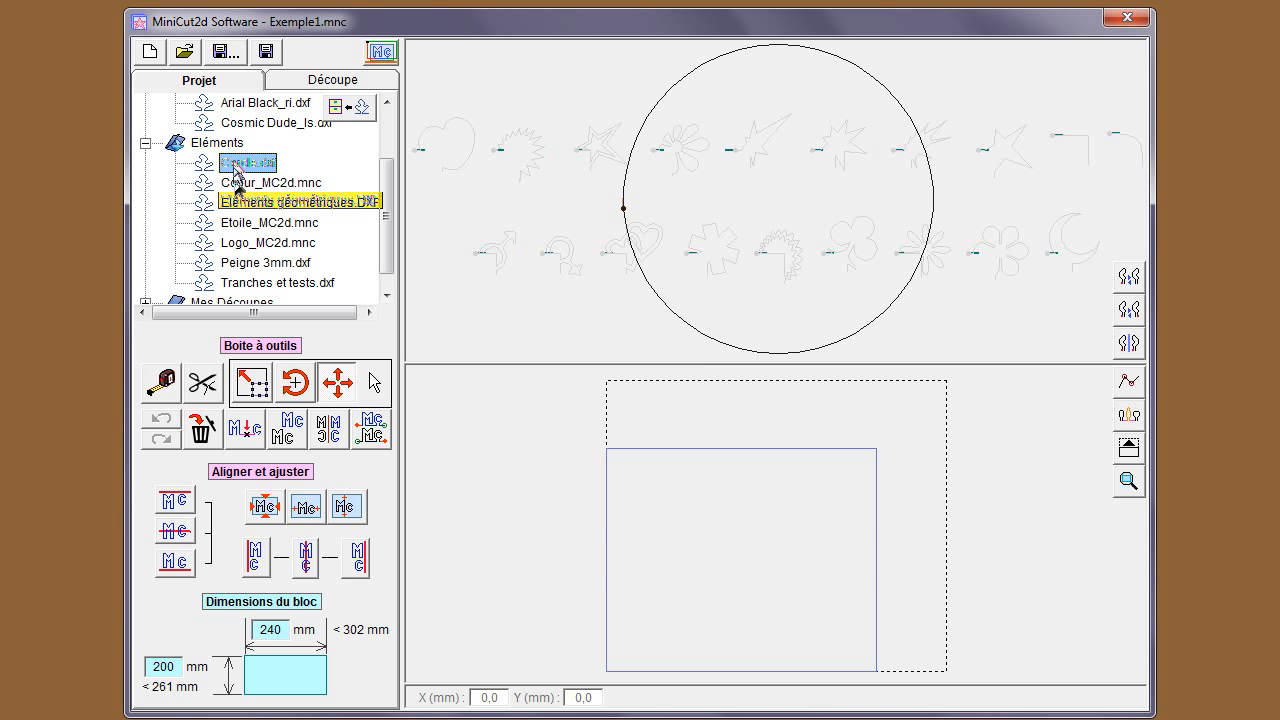
{"action": "left_click", "coordinate": [245, 104]}
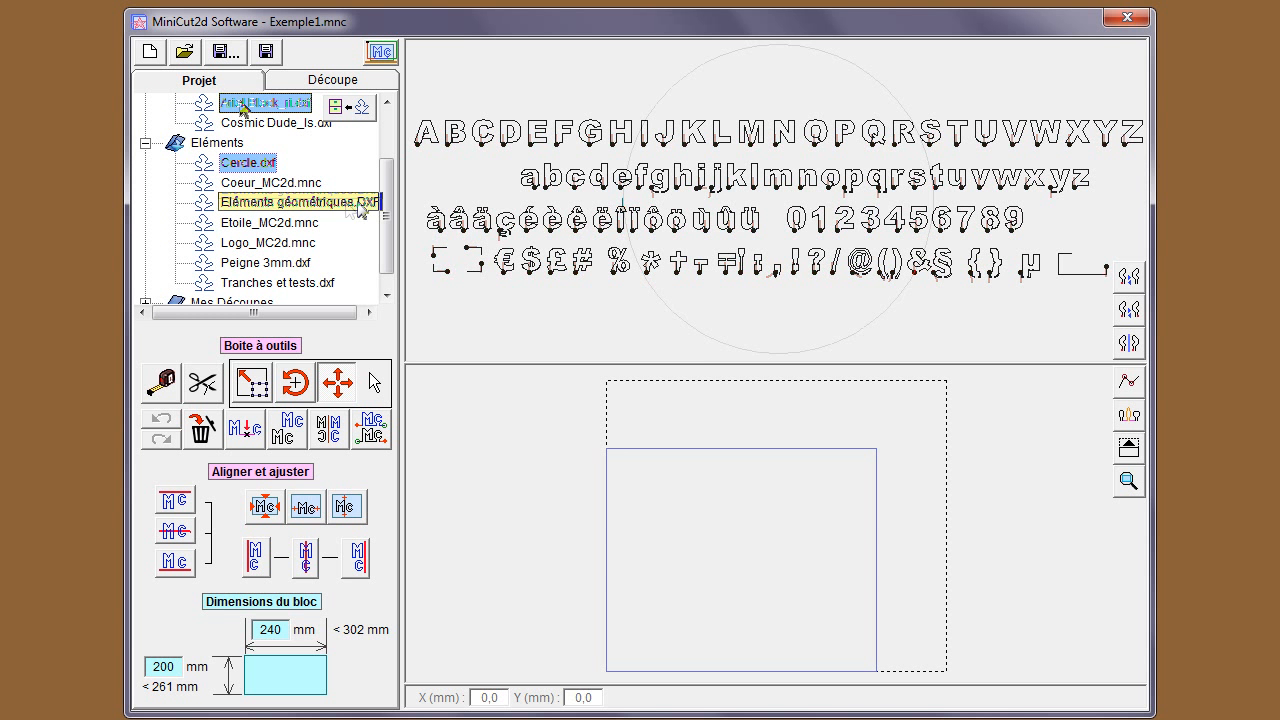
{"action": "scroll", "coordinate": [388, 228], "scroll_direction": "up", "scroll_amount": 3}
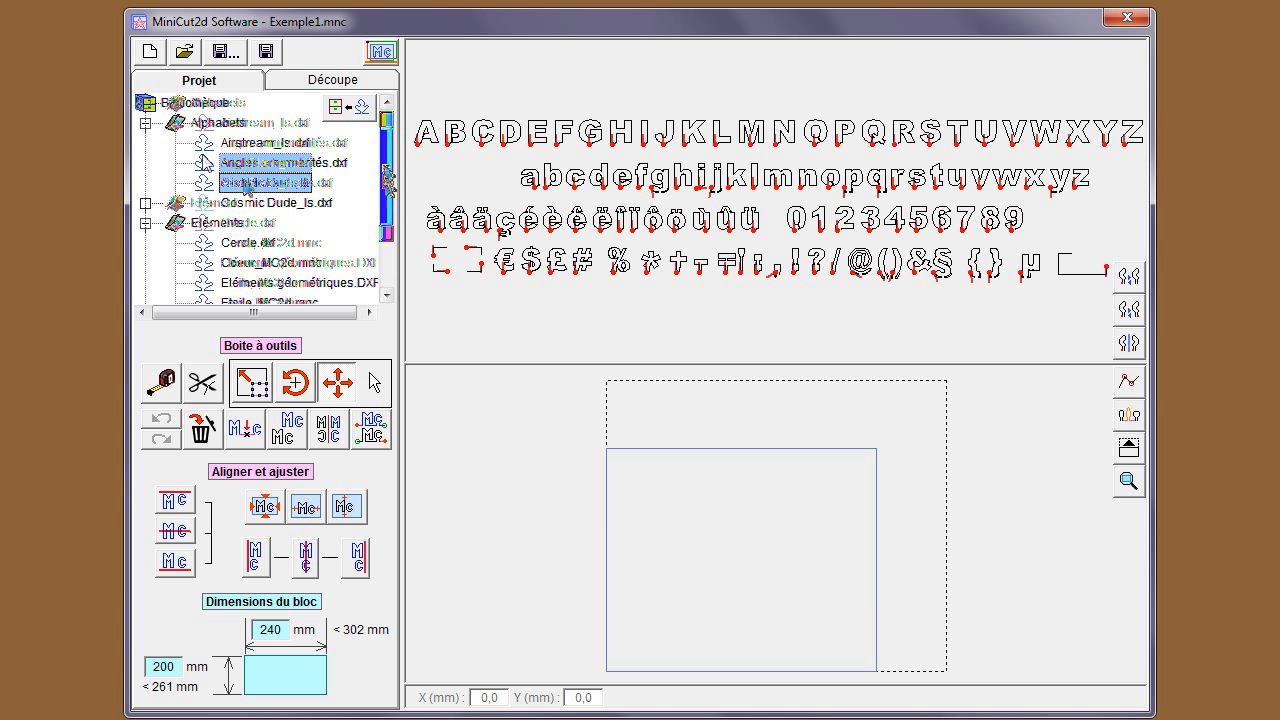
{"action": "left_click", "coordinate": [146, 222]}
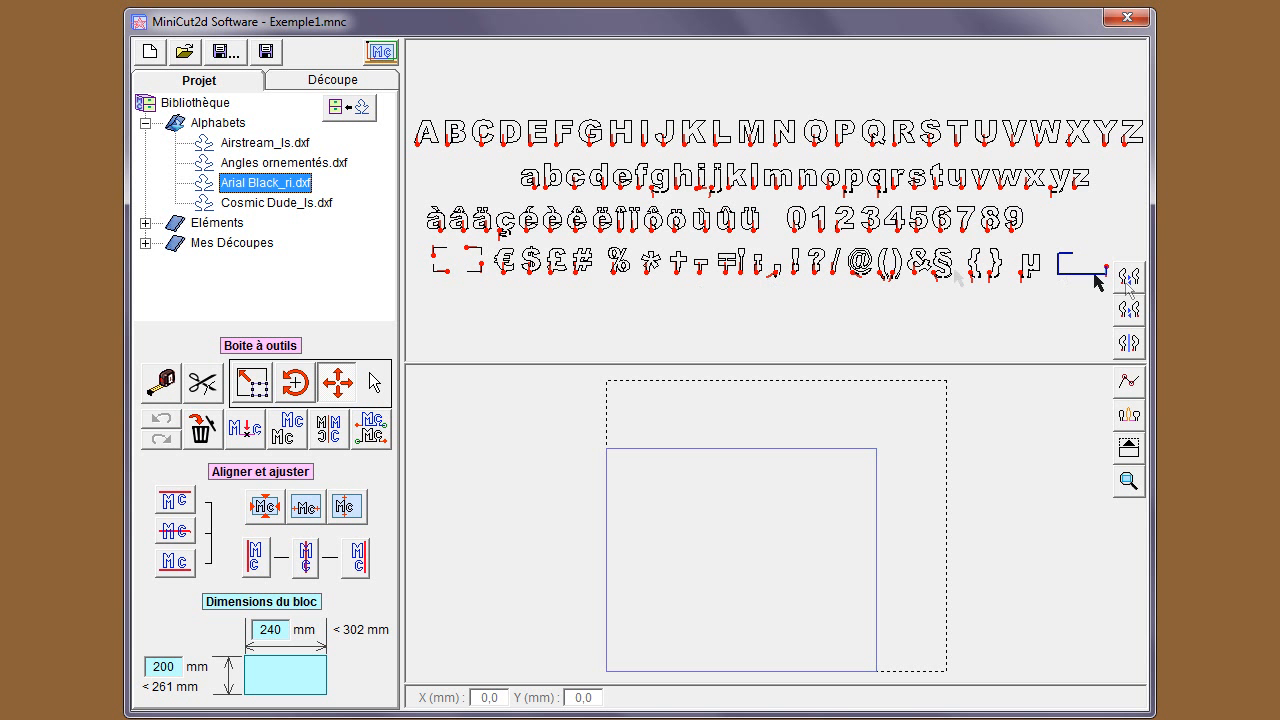
- Toggle the entry and exit points of the Arial Black preview off and back on twice
{"action": "left_click", "coordinate": [1130, 278]}
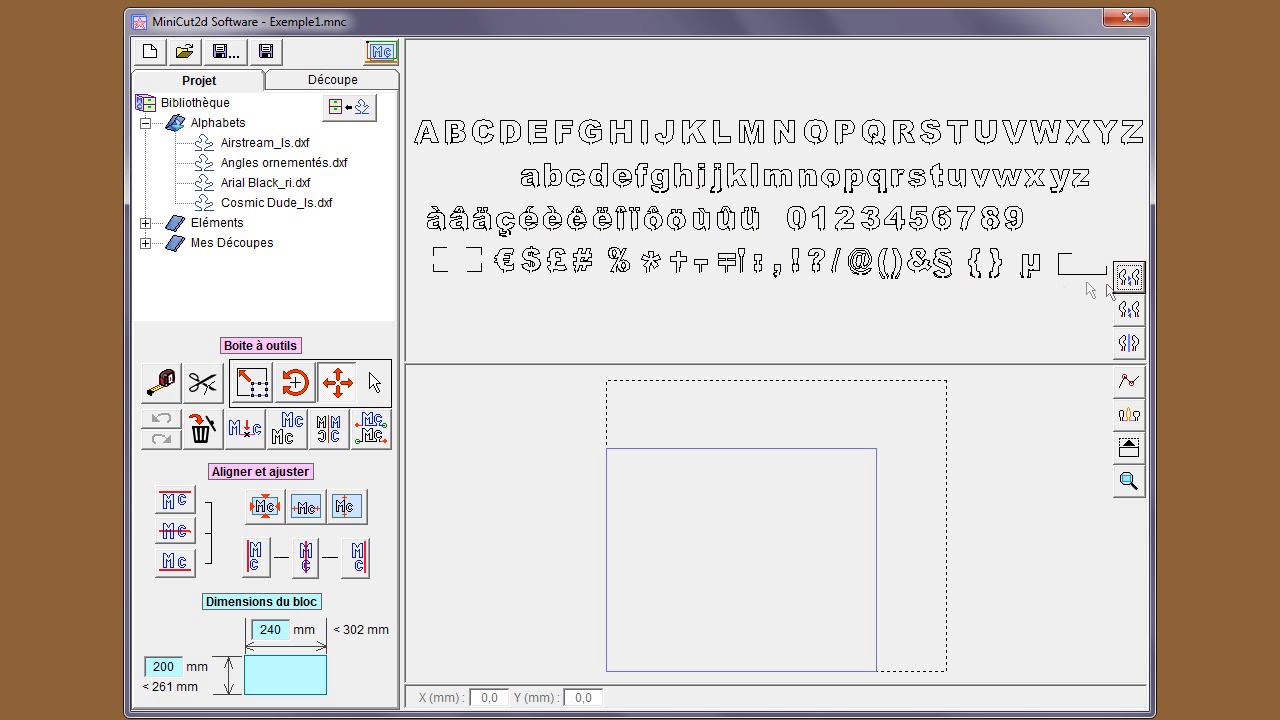
{"action": "left_click", "coordinate": [1133, 285]}
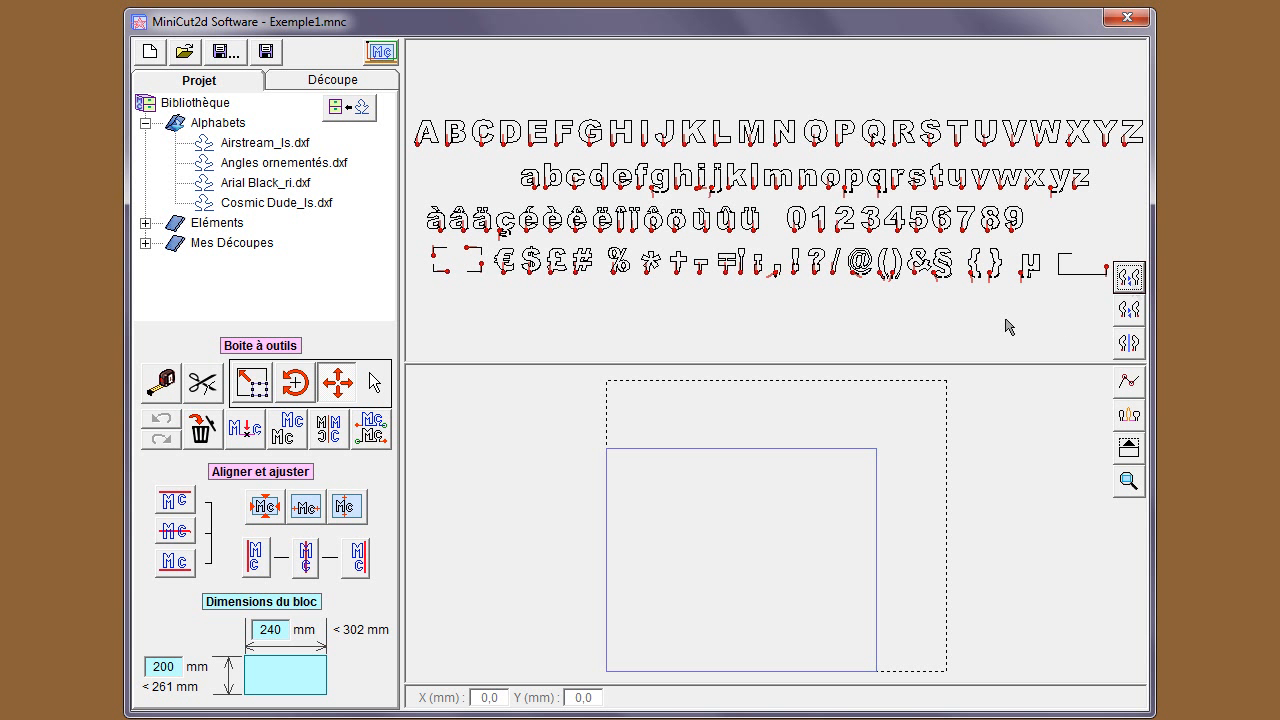
{"action": "left_click", "coordinate": [1130, 278]}
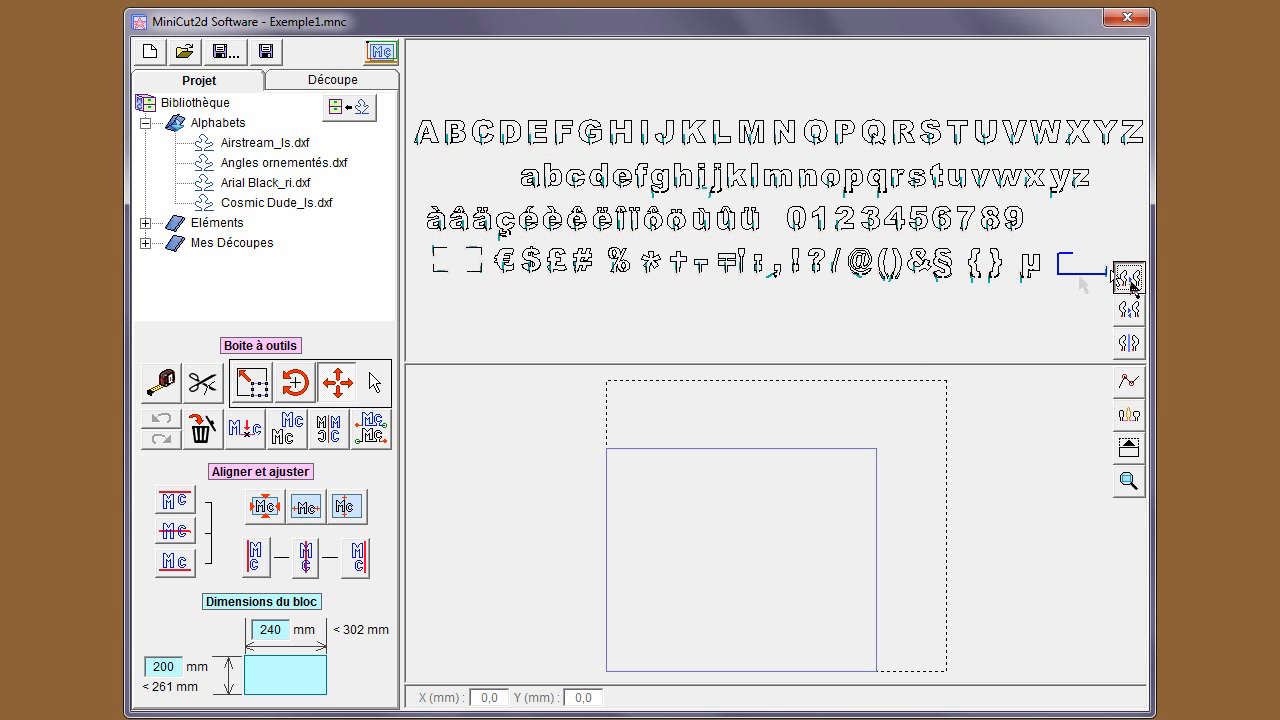
{"action": "left_click", "coordinate": [1130, 278]}
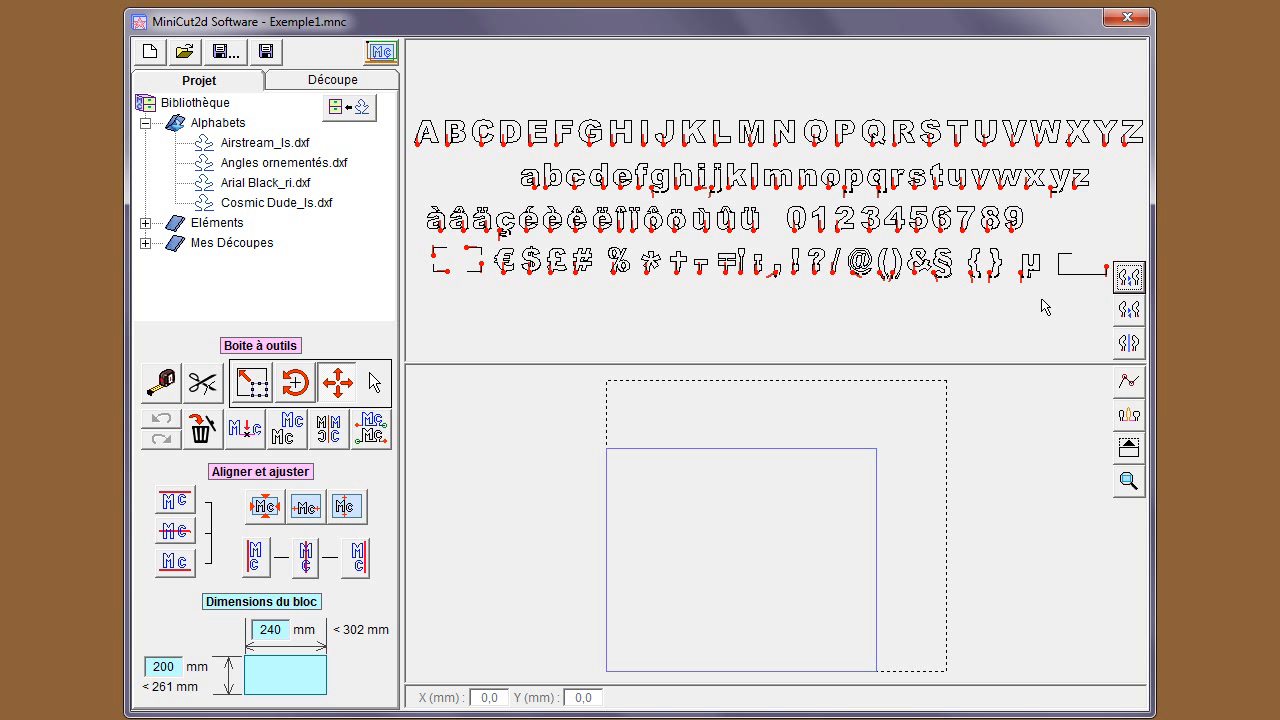
- Try swapping the entry and exit points and mirroring the previewed Arial Black letters, reverting each change
{"action": "left_click", "coordinate": [1131, 313]}
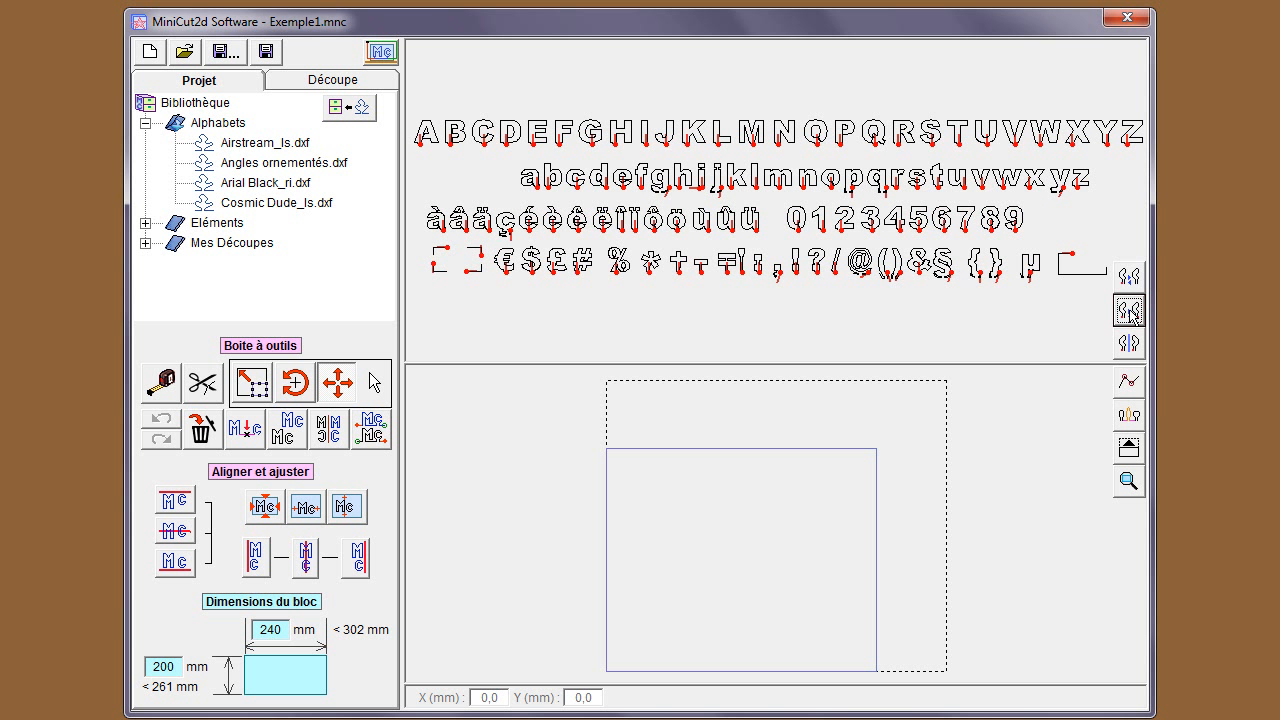
{"action": "left_click", "coordinate": [1131, 313]}
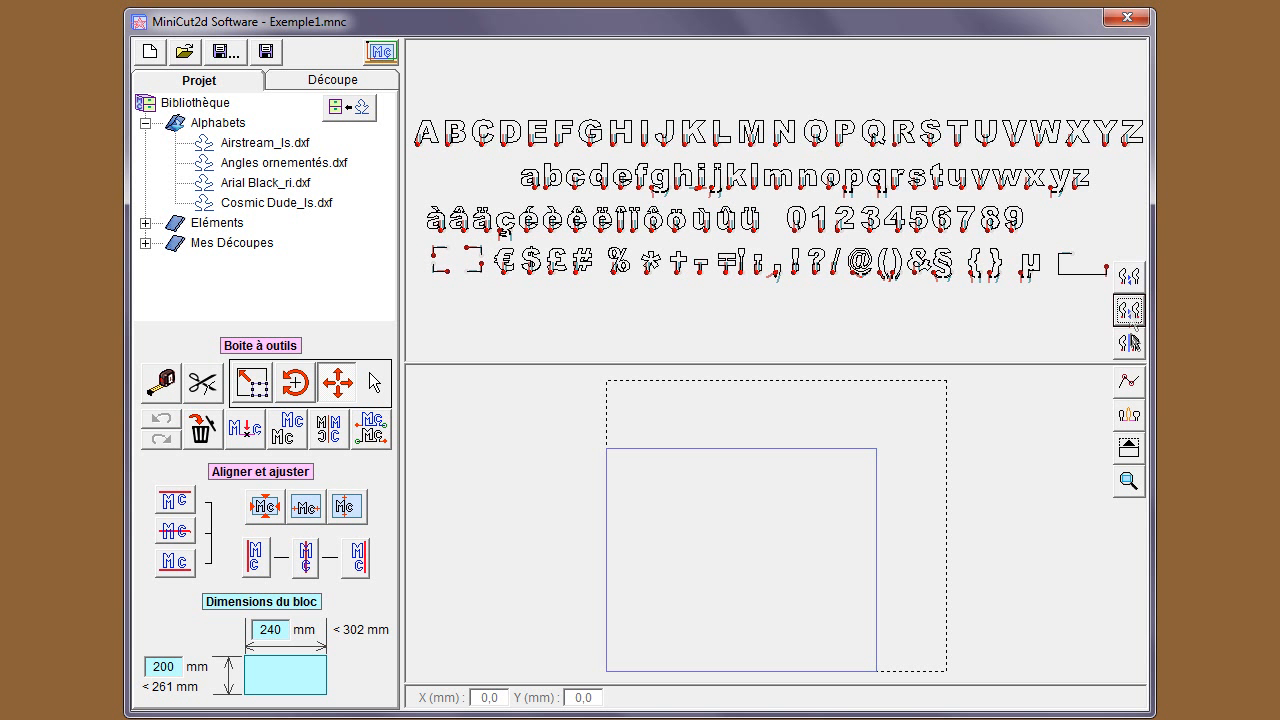
{"action": "left_click", "coordinate": [1133, 346]}
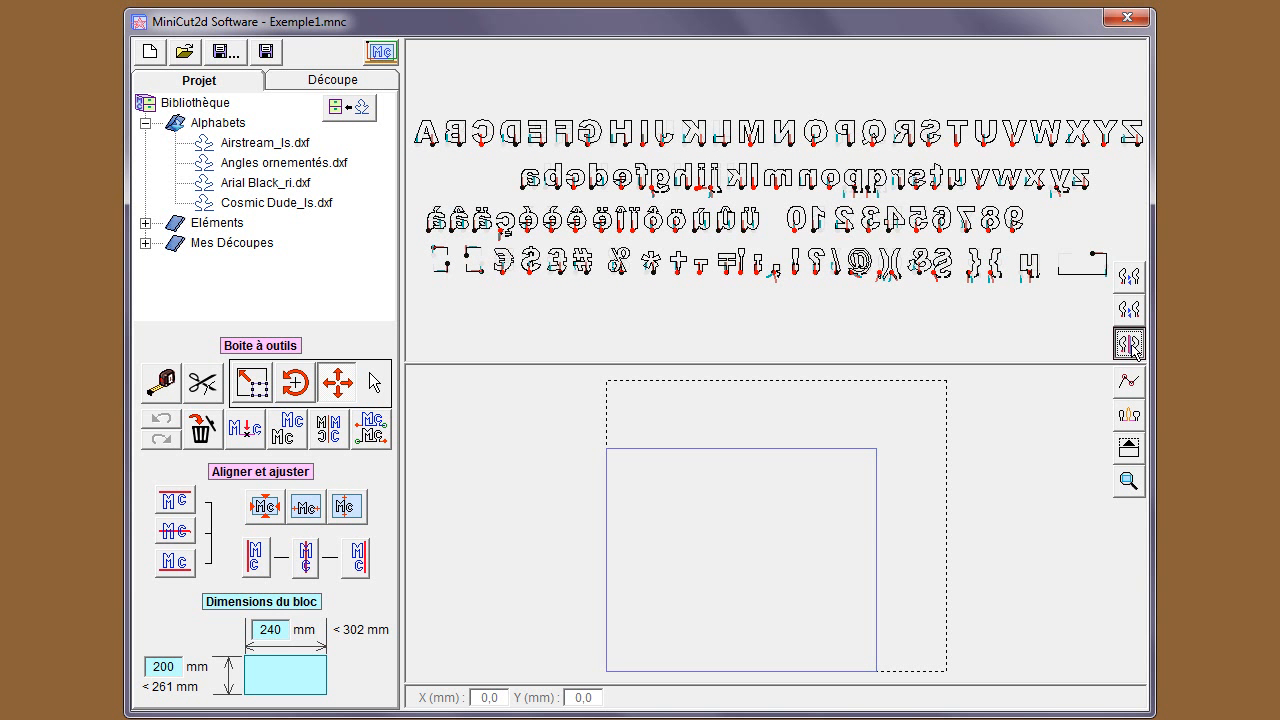
{"action": "left_click", "coordinate": [1133, 346]}
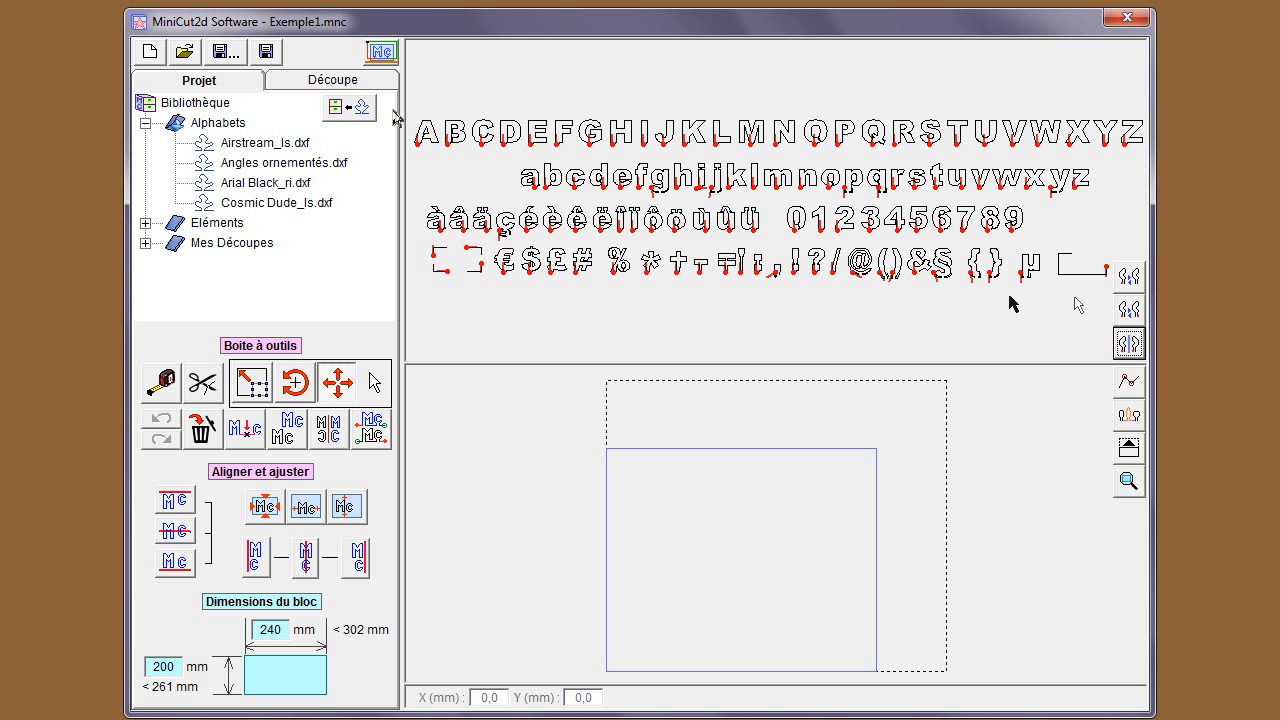
- Hide the entry and exit points and move the right half-circle of Eléments géométriques.DXF closer to the left one
{"action": "left_click", "coordinate": [1128, 279]}
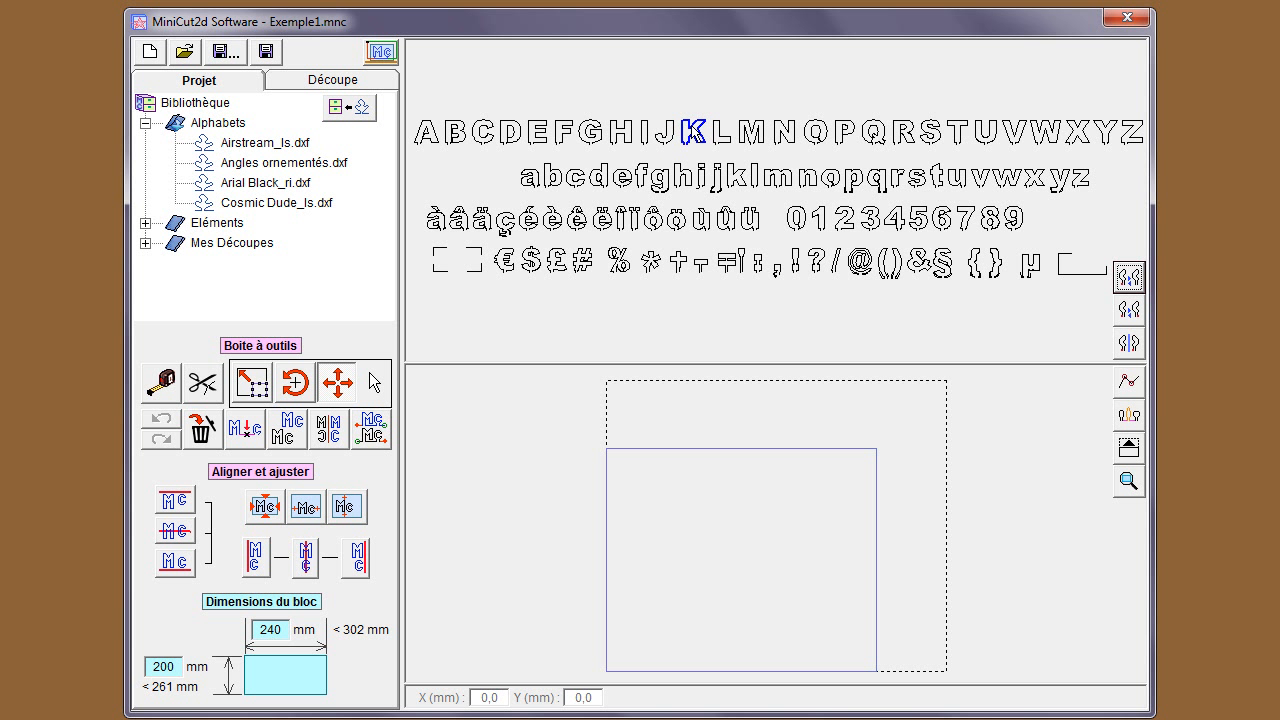
{"action": "left_click", "coordinate": [148, 224]}
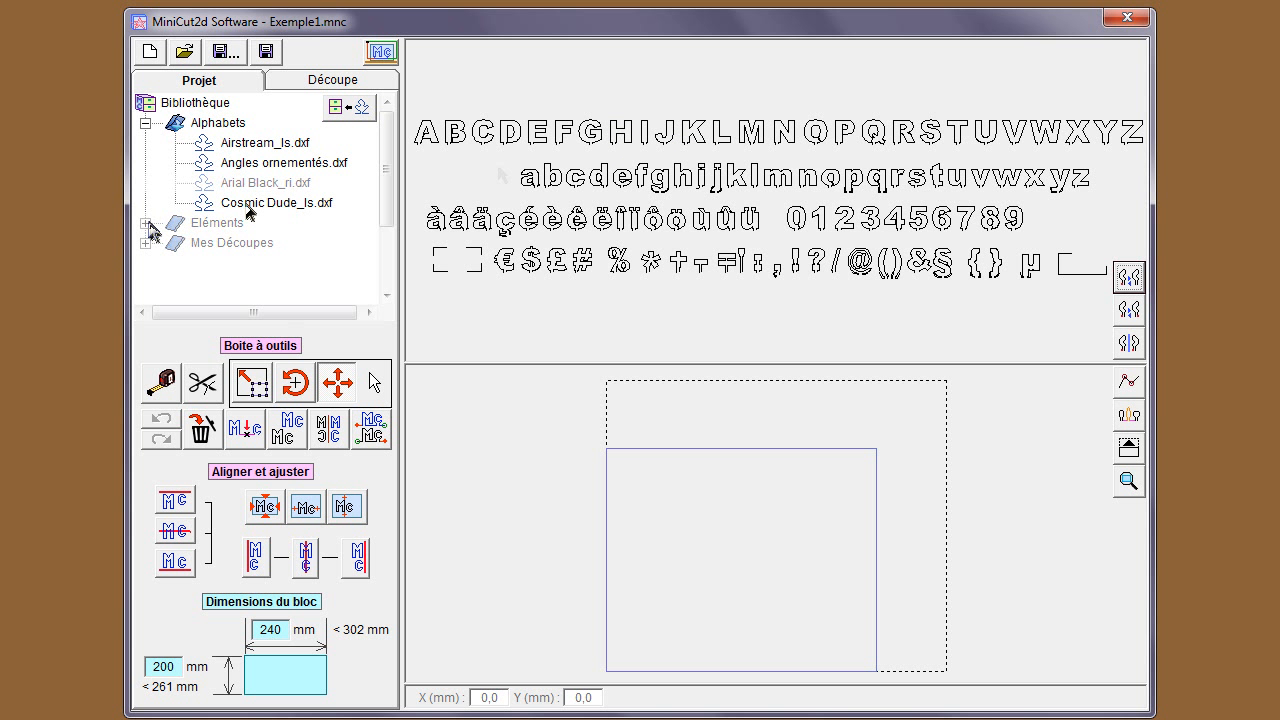
{"action": "left_click", "coordinate": [268, 204]}
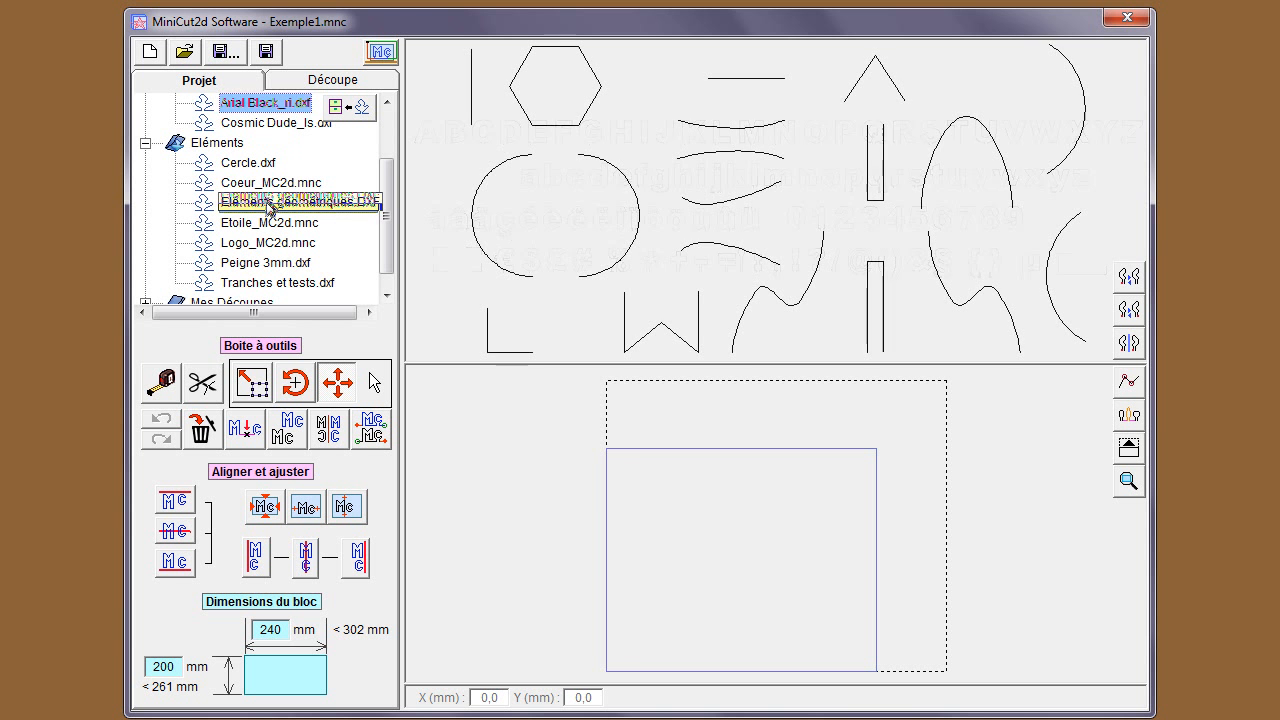
{"action": "left_click_drag", "start_coordinate": [640, 214], "coordinate": [614, 205]}
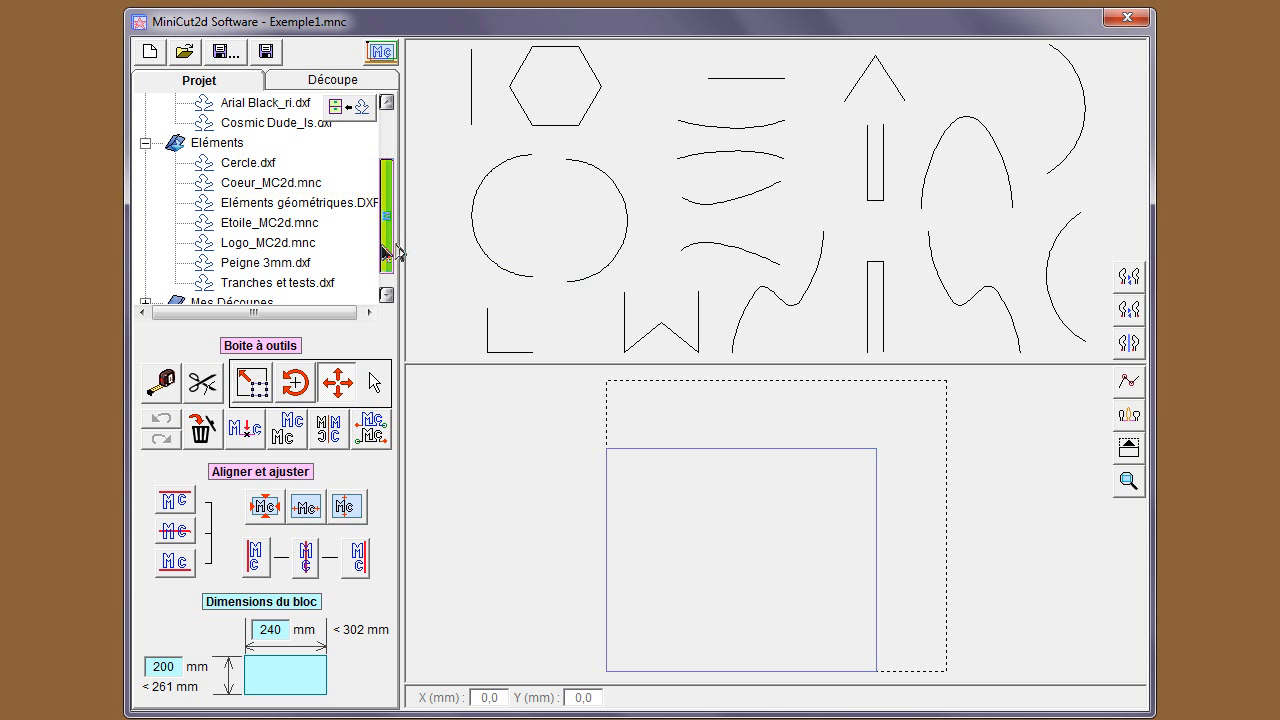
- Reload the Arial Black_ri.dxf alphabet and try moving the letters F and G around in the preview
{"action": "left_click_drag", "start_coordinate": [390, 250], "coordinate": [265, 178]}
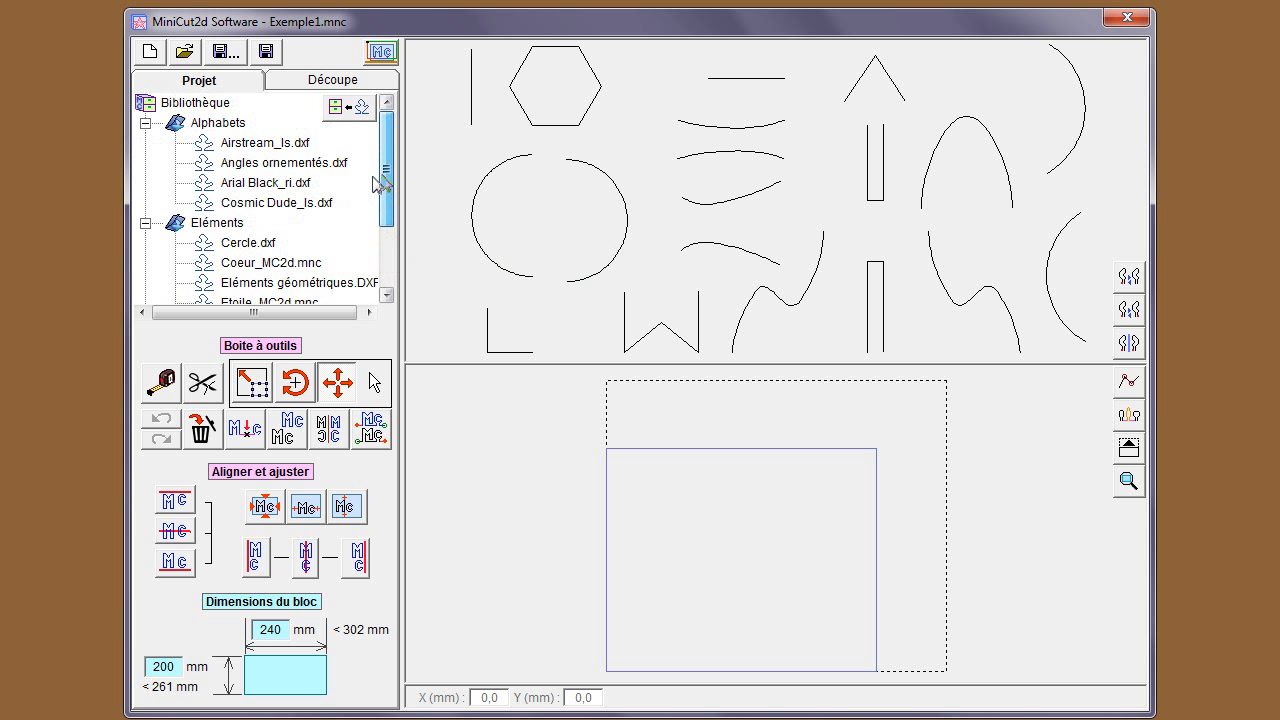
{"action": "left_click", "coordinate": [258, 183]}
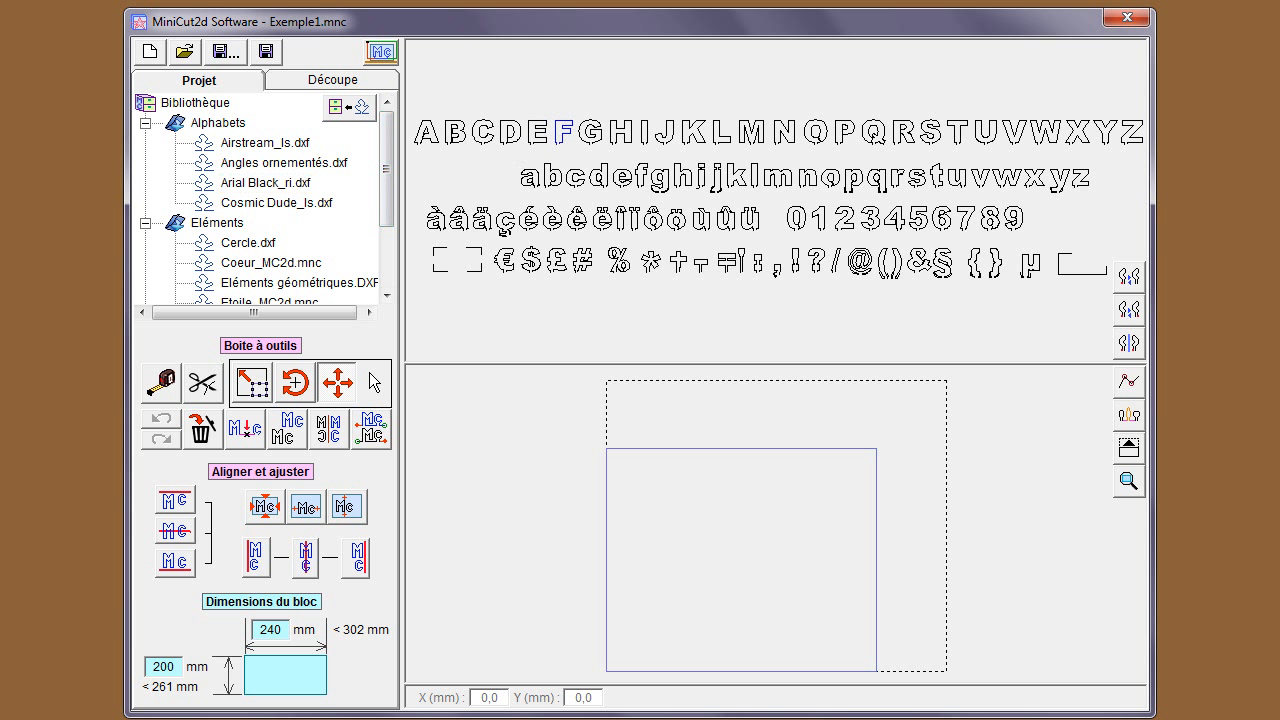
{"action": "left_click_drag", "start_coordinate": [563, 138], "coordinate": [589, 138]}
{"action": "left_click_drag", "start_coordinate": [583, 146], "coordinate": [557, 92]}
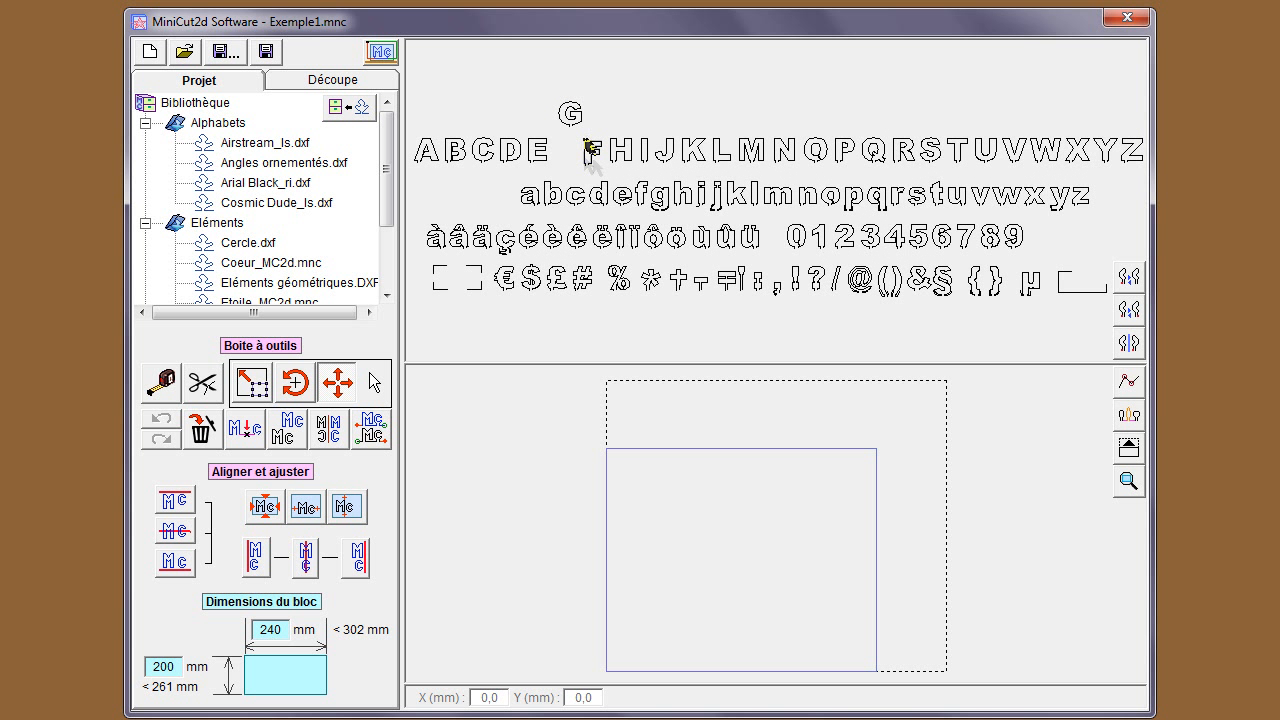
{"action": "mouse_move", "coordinate": [586, 160]}
{"action": "left_mouse_down"}
{"action": "mouse_move", "coordinate": [536, 140]}
{"action": "mouse_move", "coordinate": [549, 152]}
{"action": "mouse_move", "coordinate": [592, 145]}
{"action": "left_mouse_up"}
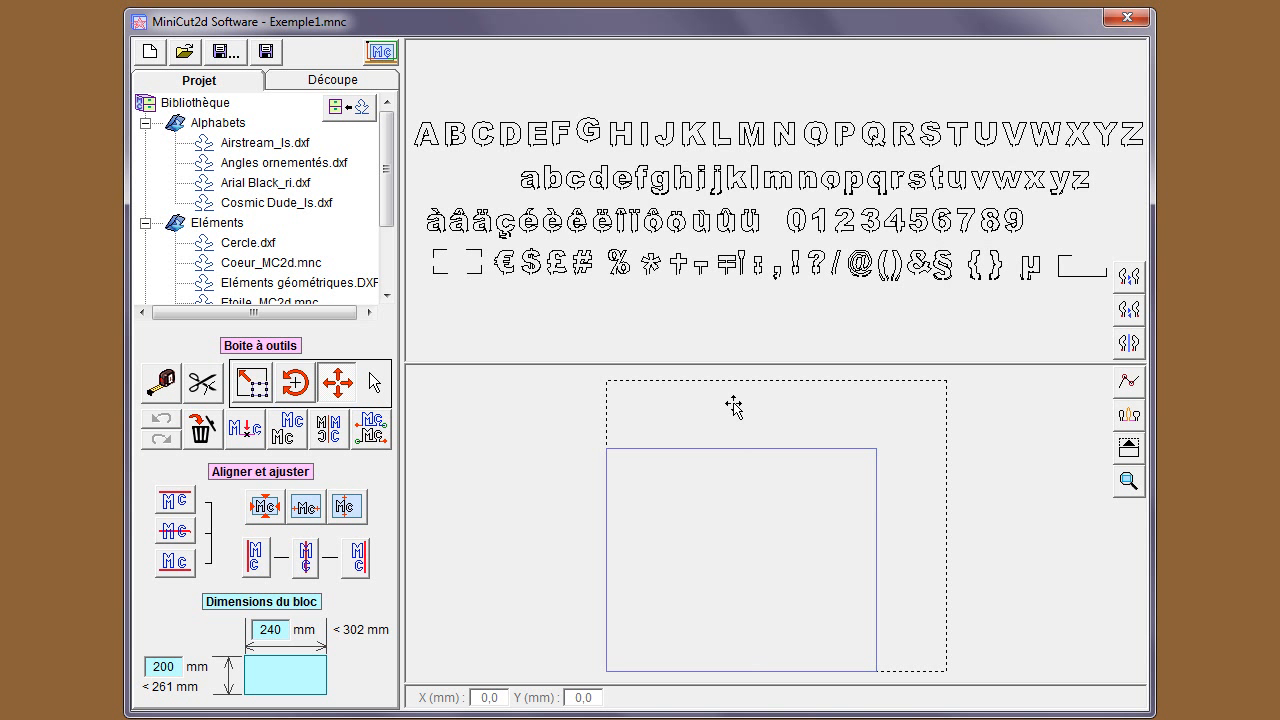
- Place the letters M, Q and P side by side in the cutting block
{"action": "left_click_drag", "start_coordinate": [751, 133], "coordinate": [664, 578]}
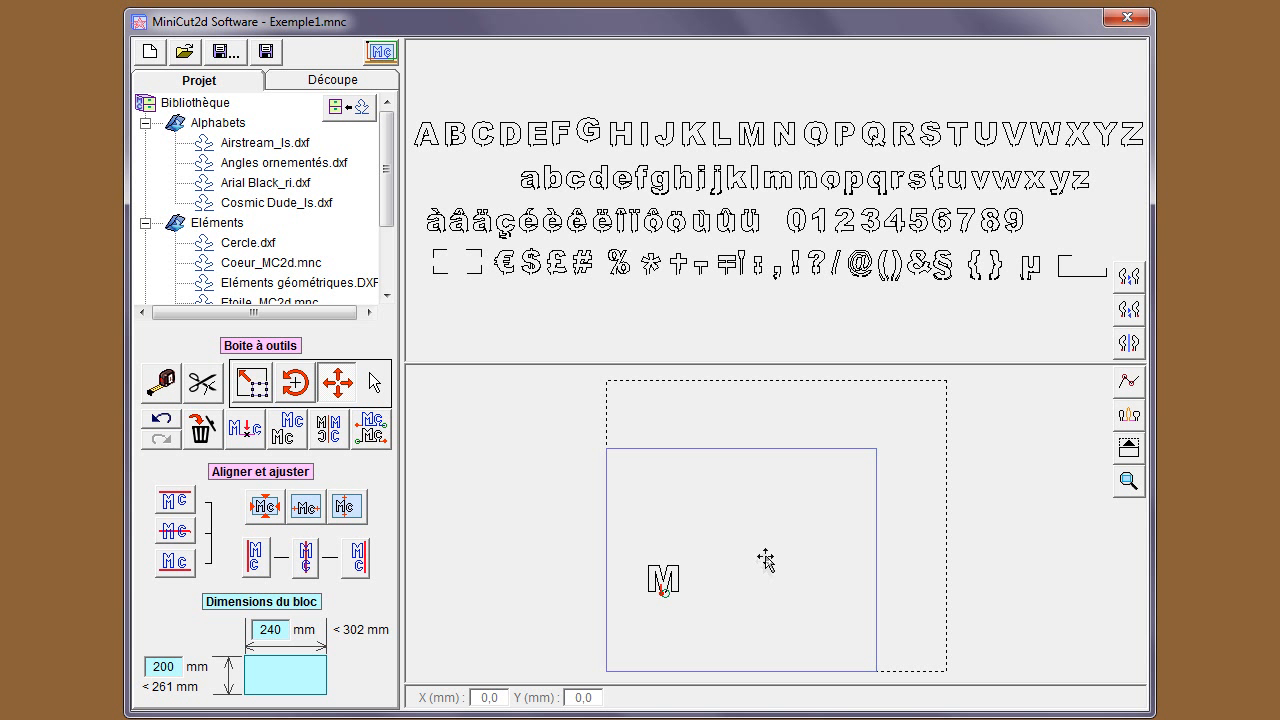
{"action": "left_click", "coordinate": [815, 133]}
{"action": "left_click", "coordinate": [843, 133]}
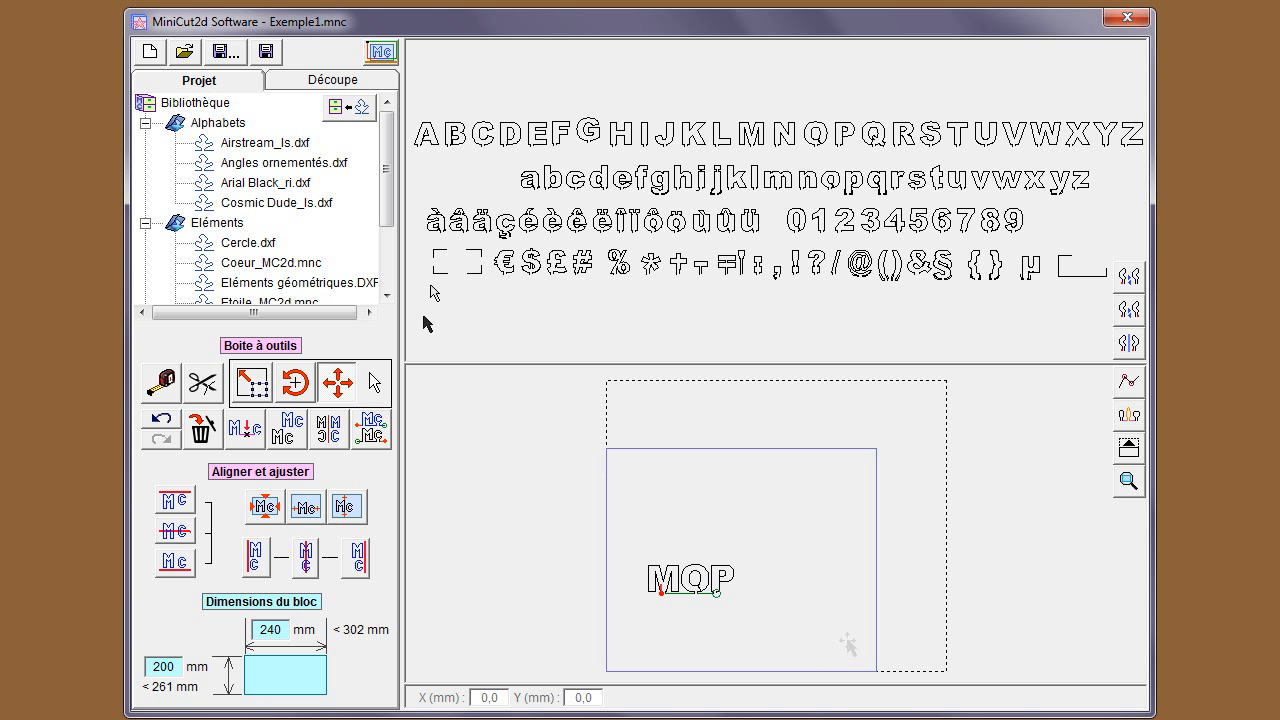
- Undo the placement of the letters M, Q and P
{"action": "left_click", "coordinate": [170, 423]}
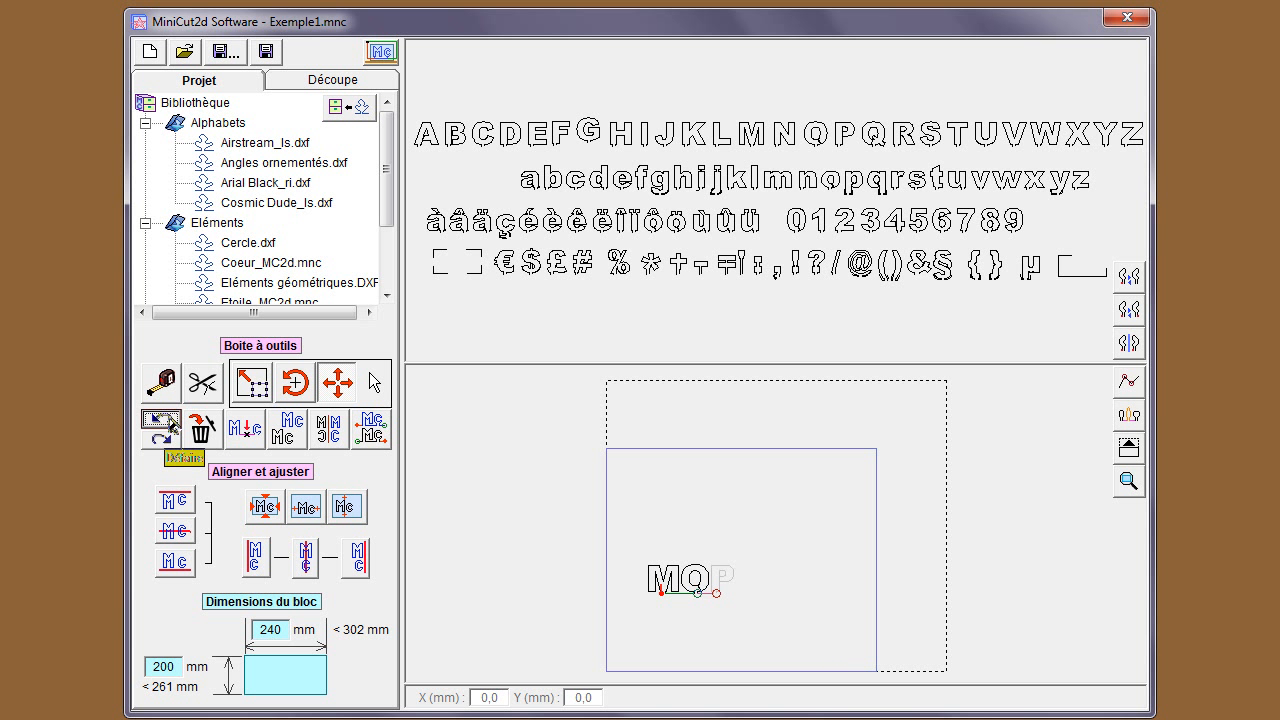
{"action": "left_click", "coordinate": [170, 423]}
{"action": "left_click", "coordinate": [170, 423]}
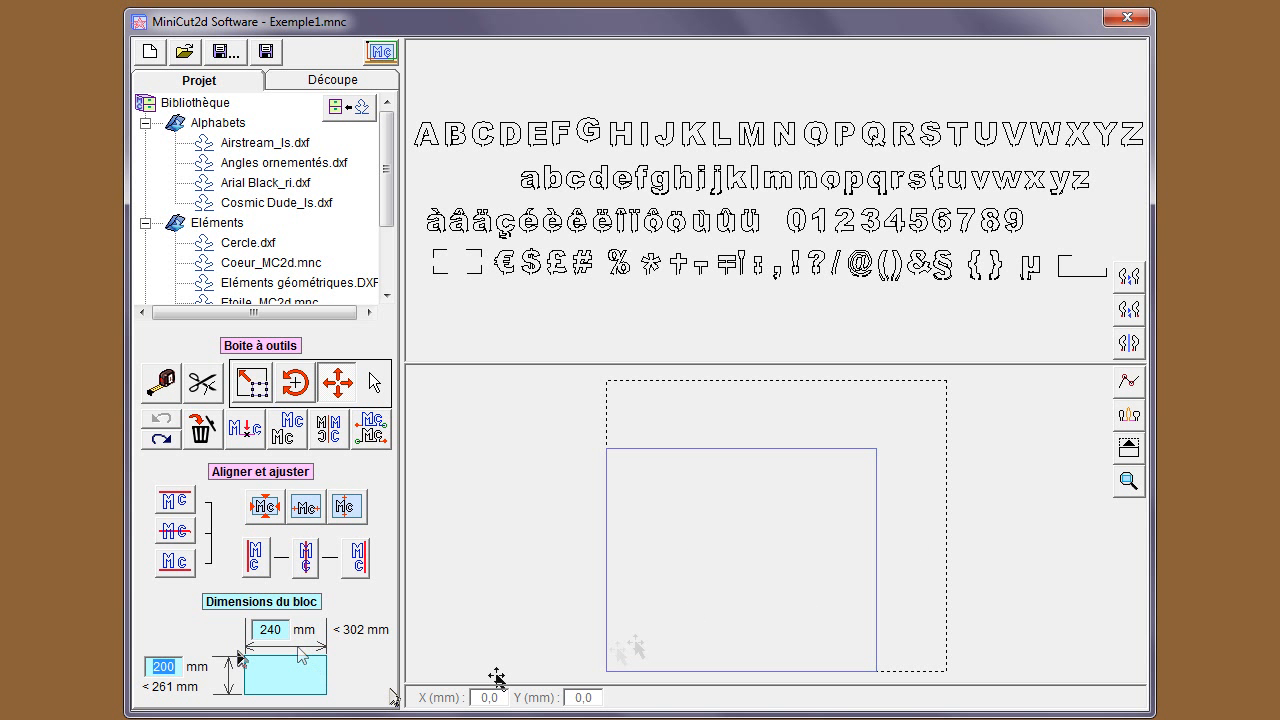
- Set the block height to 100 mm
{"action": "double_click", "coordinate": [157, 668]}
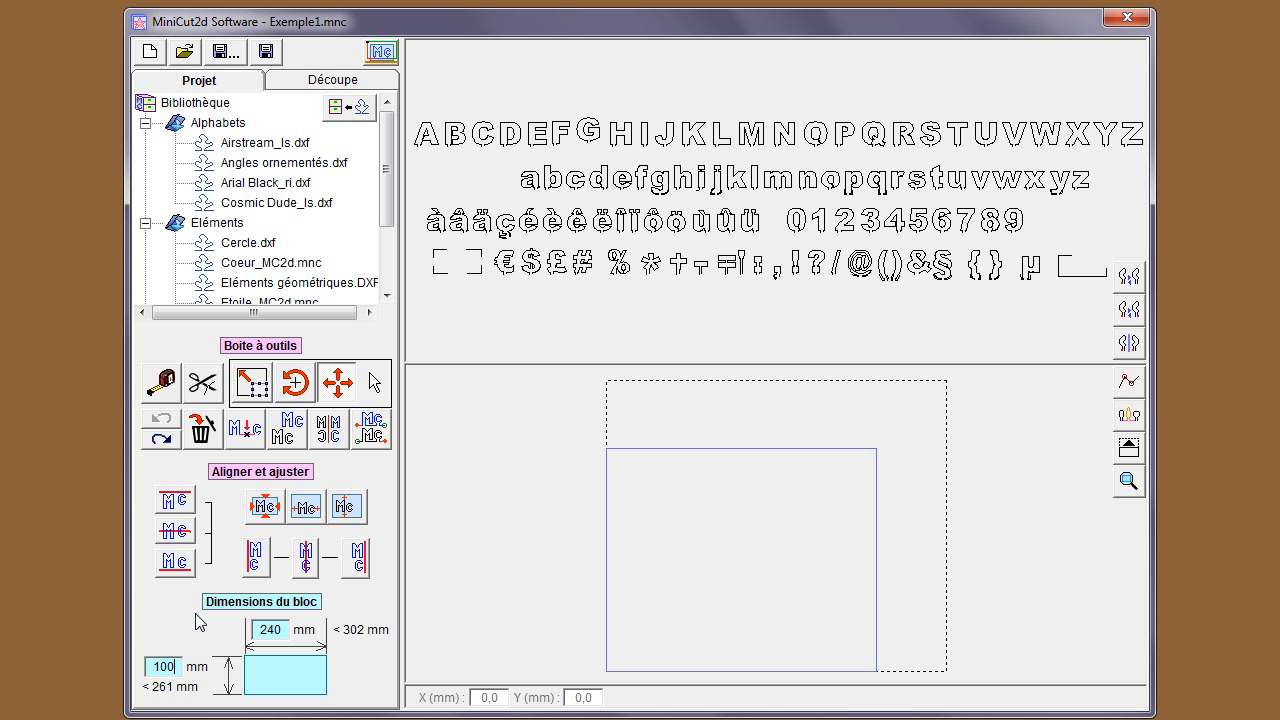
{"action": "key", "text": "Return"}
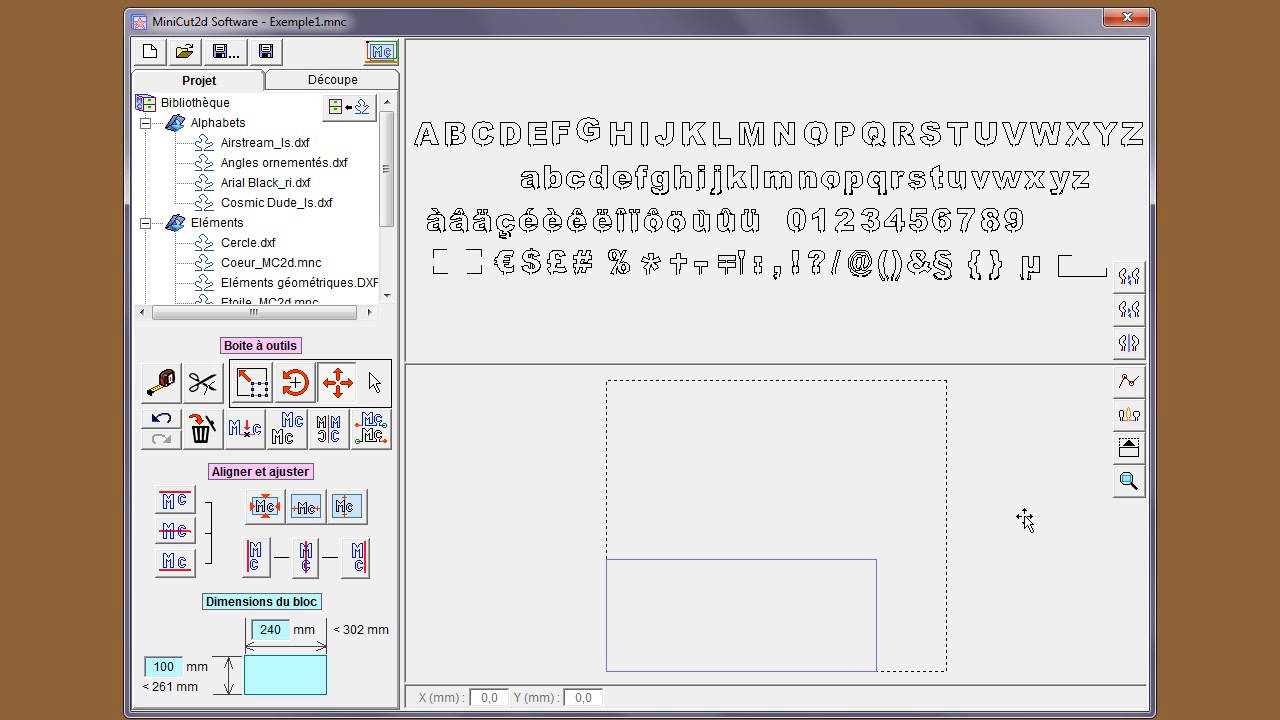
- Place the letters F, r, e and d side by side at the lower corner of the 240 by 100 mm block
{"action": "left_click", "coordinate": [1127, 483]}
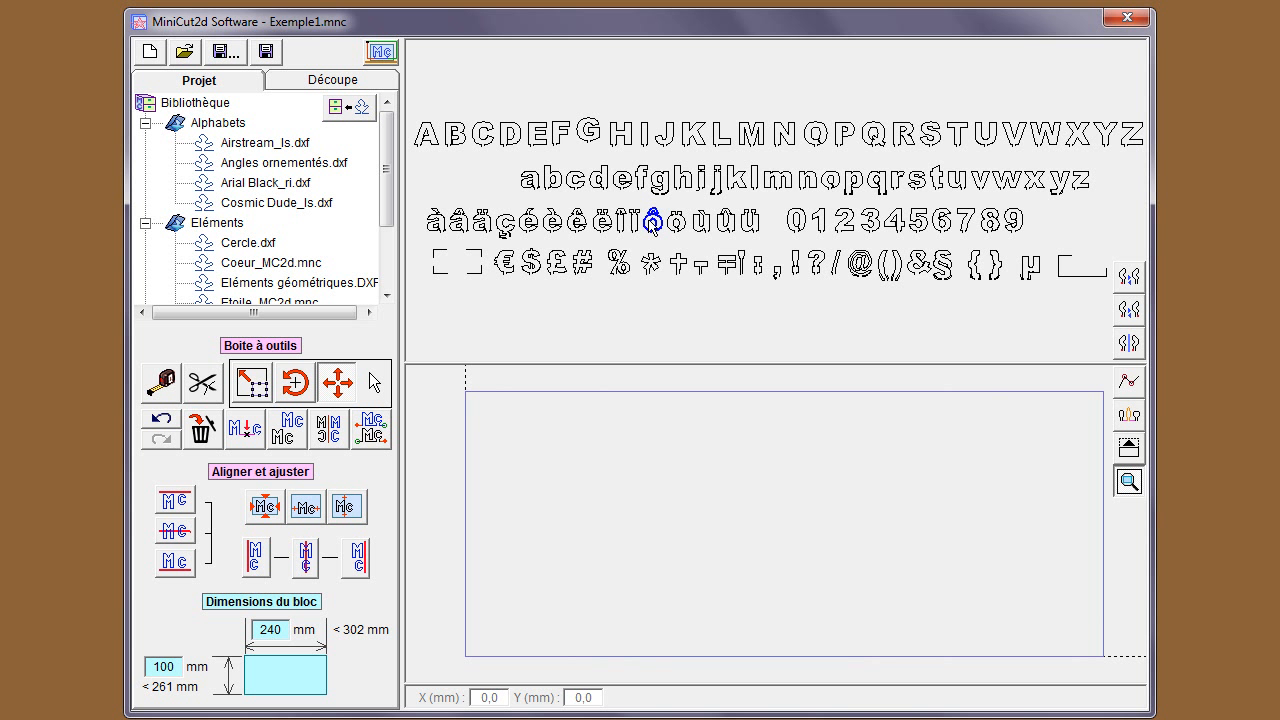
{"action": "left_click", "coordinate": [560, 135]}
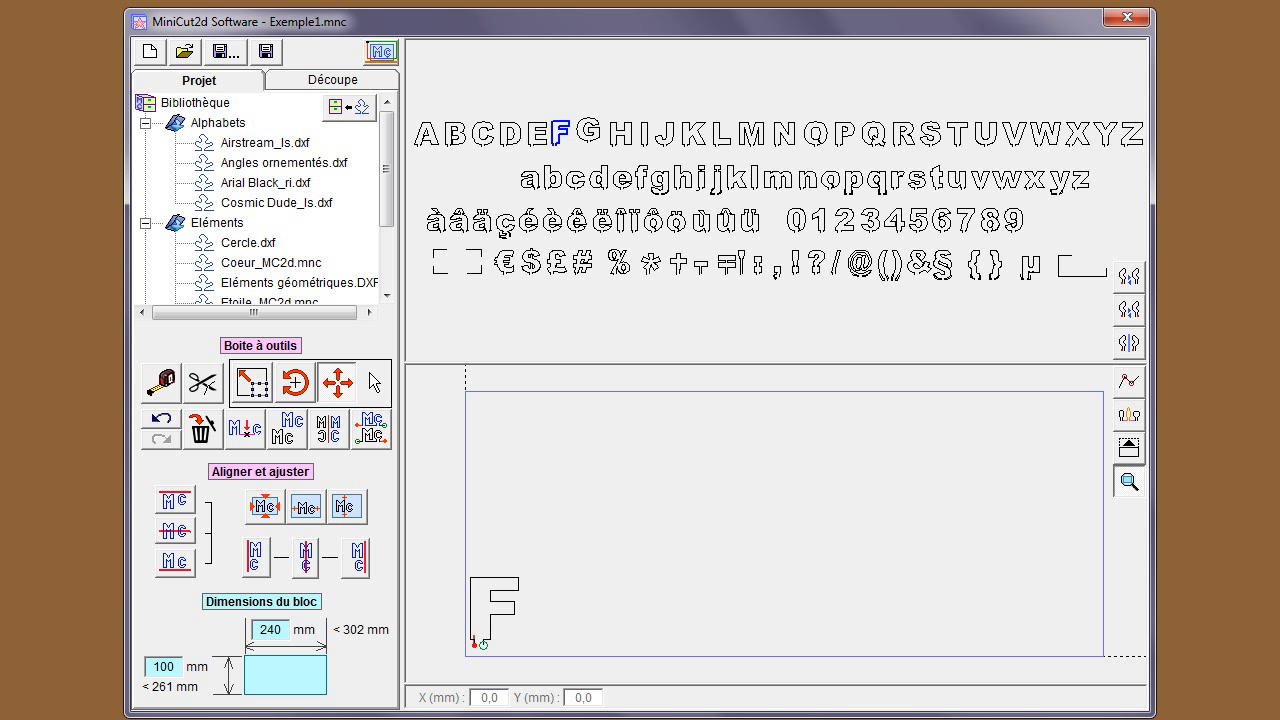
{"action": "left_click", "coordinate": [897, 178]}
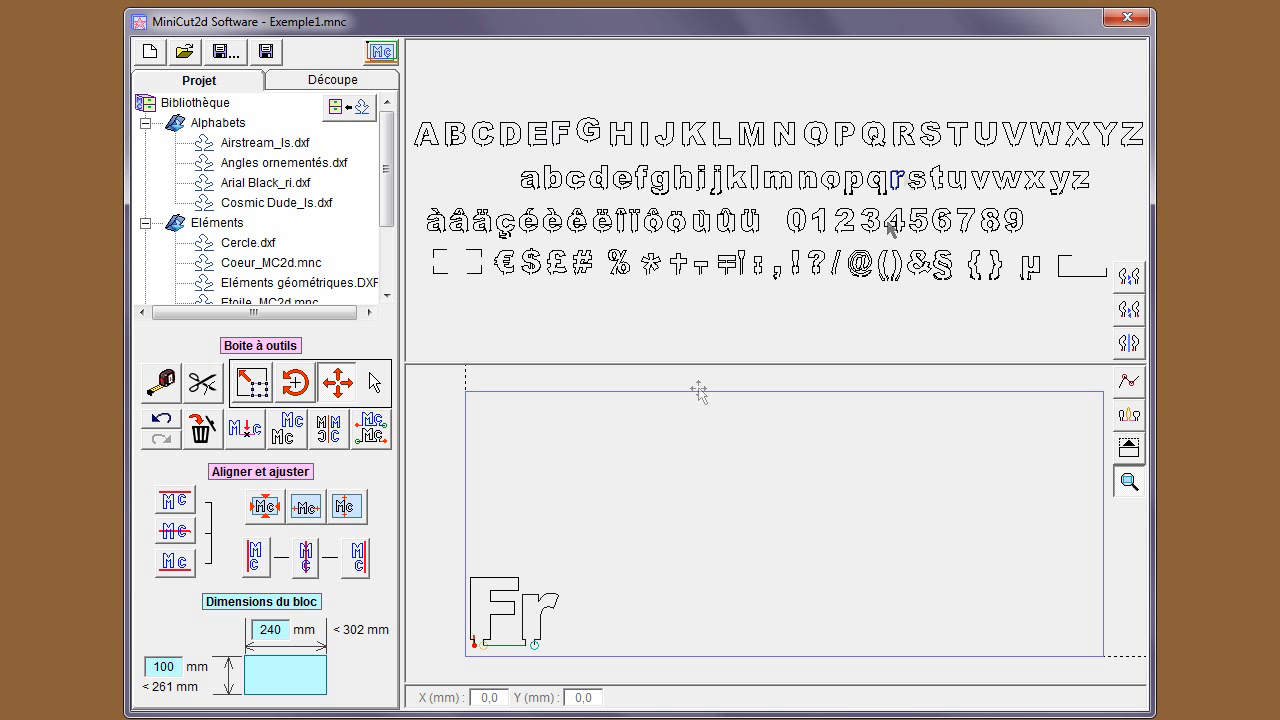
{"action": "left_click", "coordinate": [622, 178]}
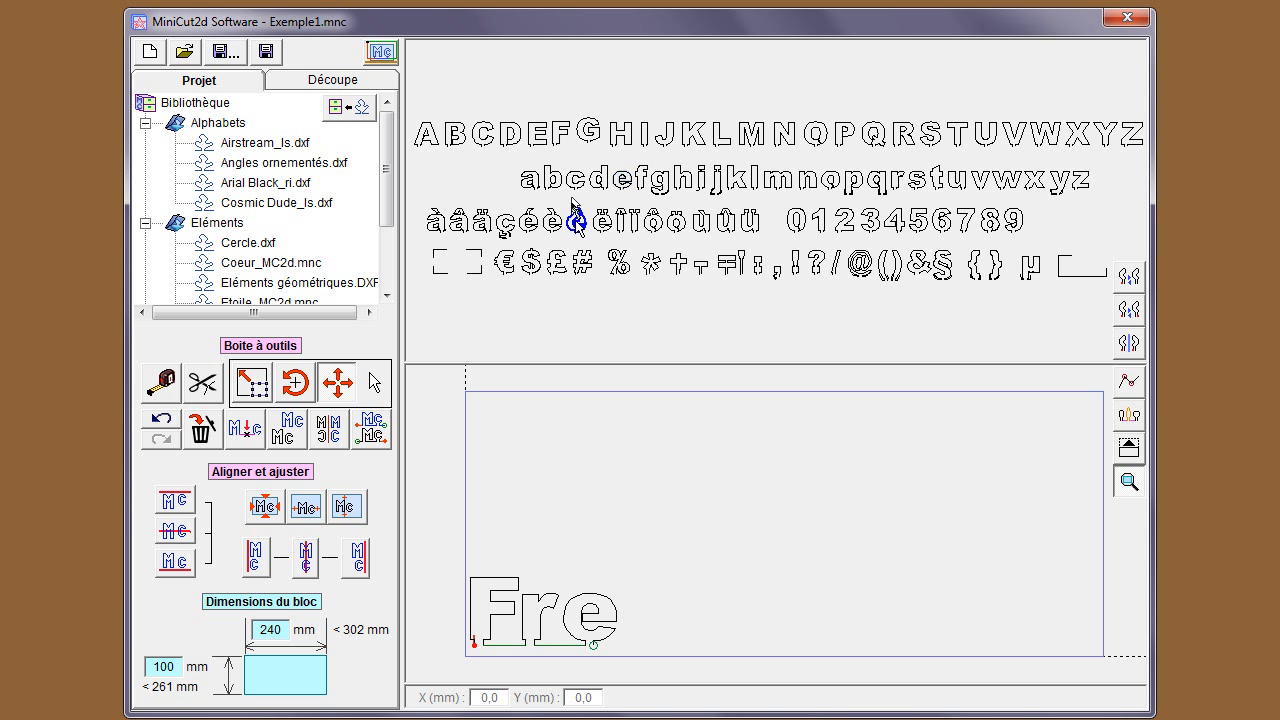
{"action": "left_click", "coordinate": [598, 178]}
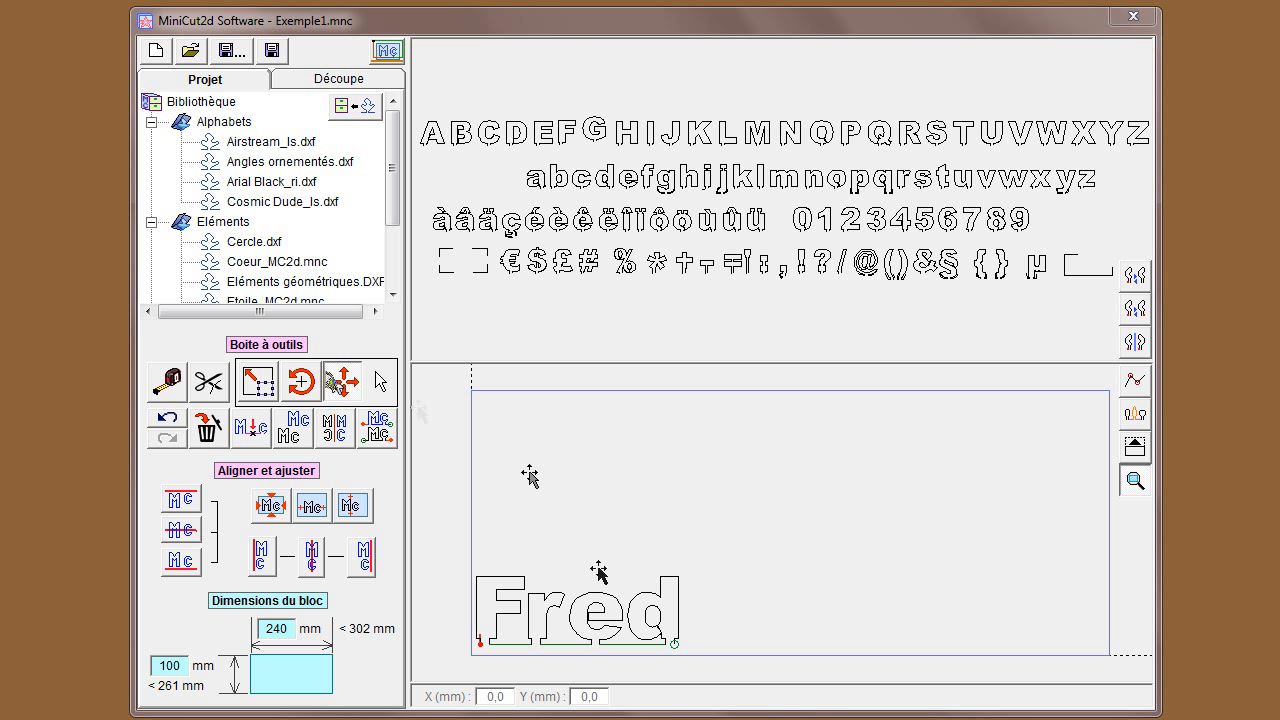
- Try moving the letters d and e individually away from the word, and undo both moves
{"action": "left_click", "coordinate": [660, 620]}
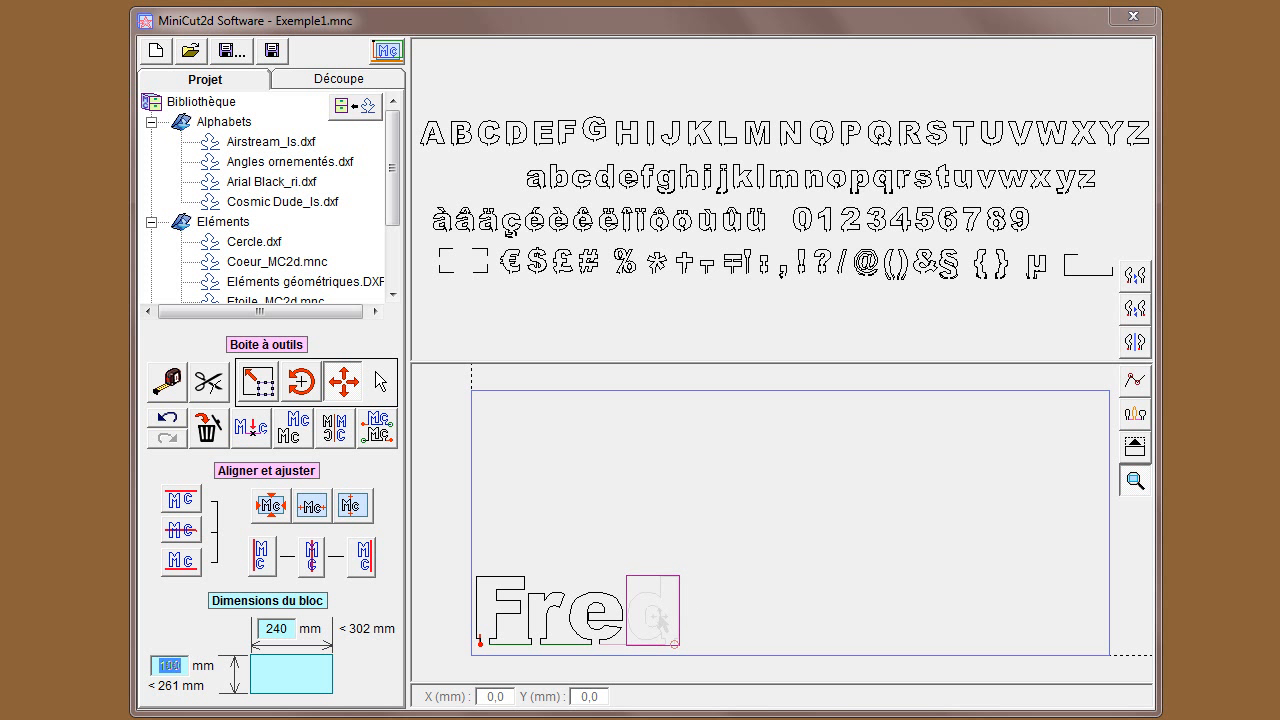
{"action": "left_click_drag", "start_coordinate": [788, 526], "coordinate": [882, 478]}
{"action": "left_click", "coordinate": [575, 622]}
{"action": "left_click_drag", "start_coordinate": [571, 614], "coordinate": [593, 540]}
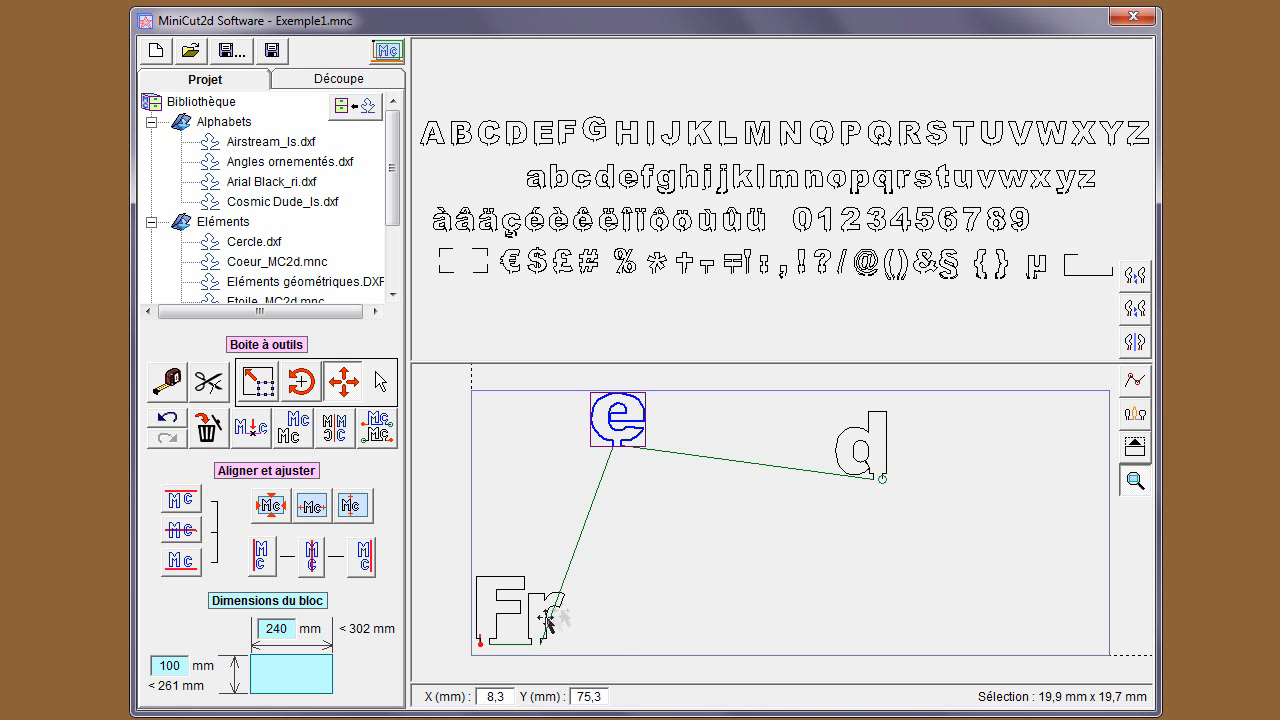
{"action": "left_click", "coordinate": [178, 420]}
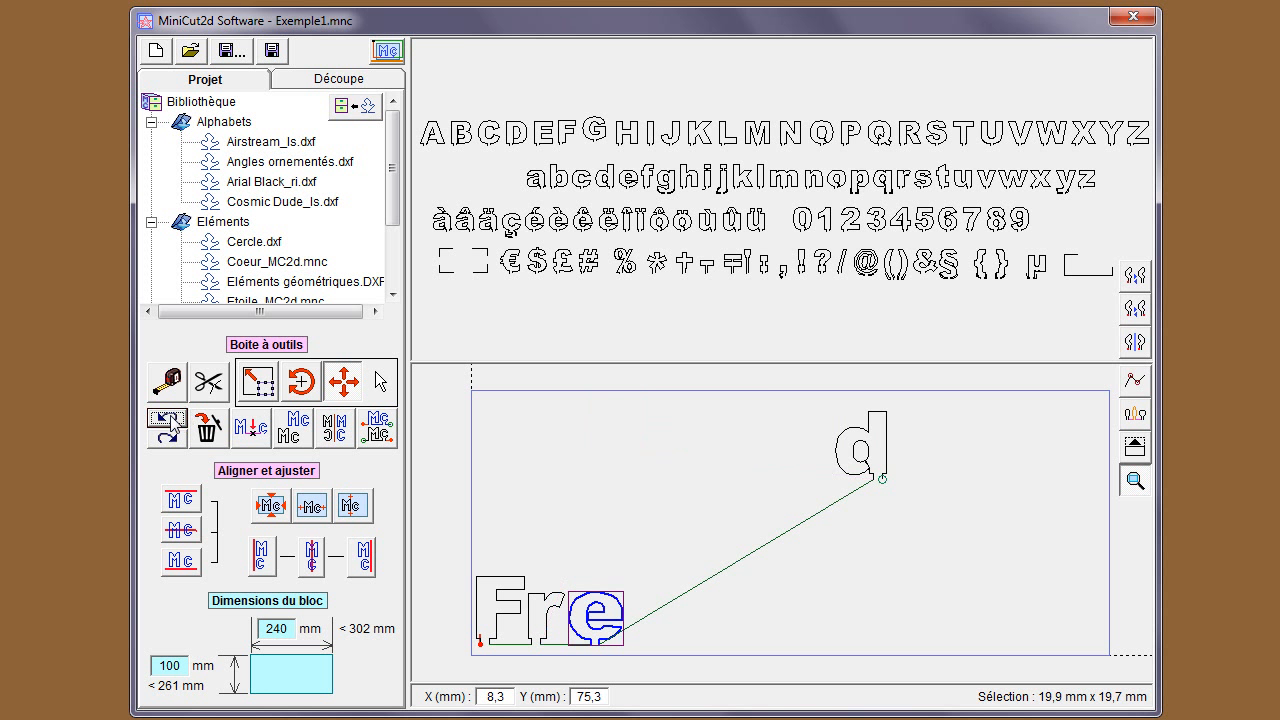
{"action": "left_click", "coordinate": [172, 426]}
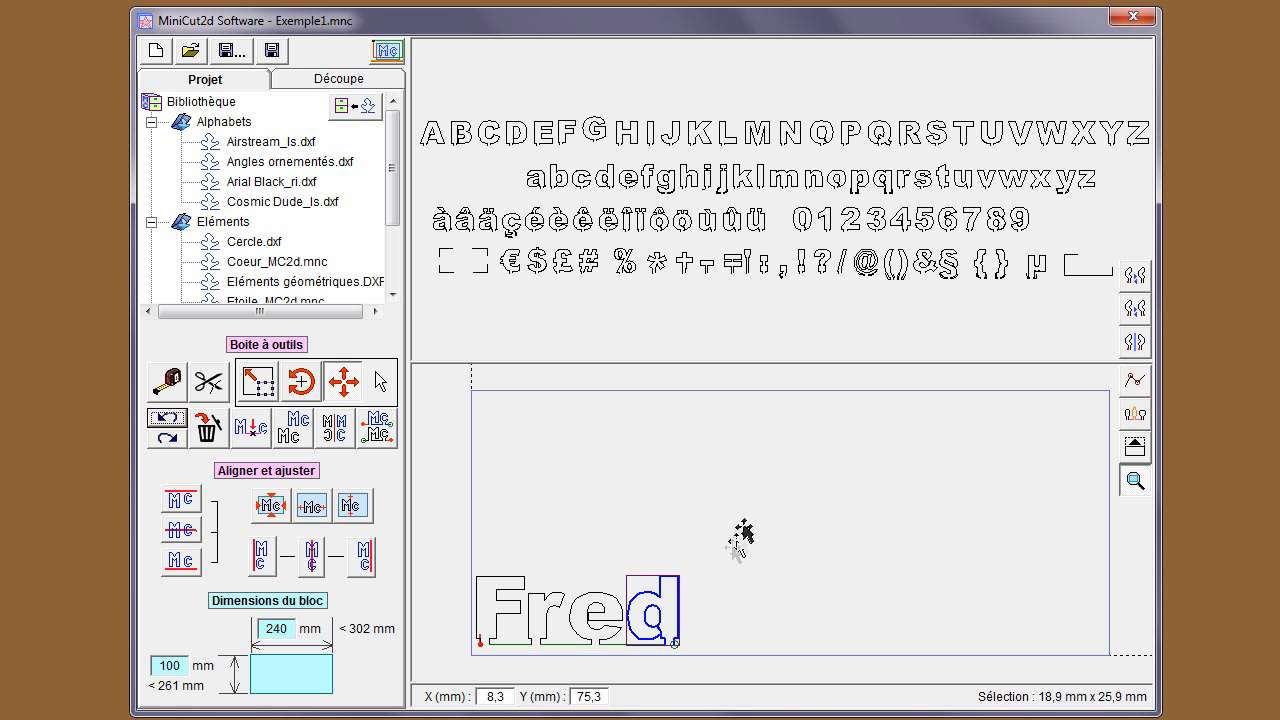
- Select all four letters together and move them about 63.9 mm horizontally and 37.1 mm up within the block
{"action": "left_click_drag", "start_coordinate": [737, 527], "coordinate": [458, 666]}
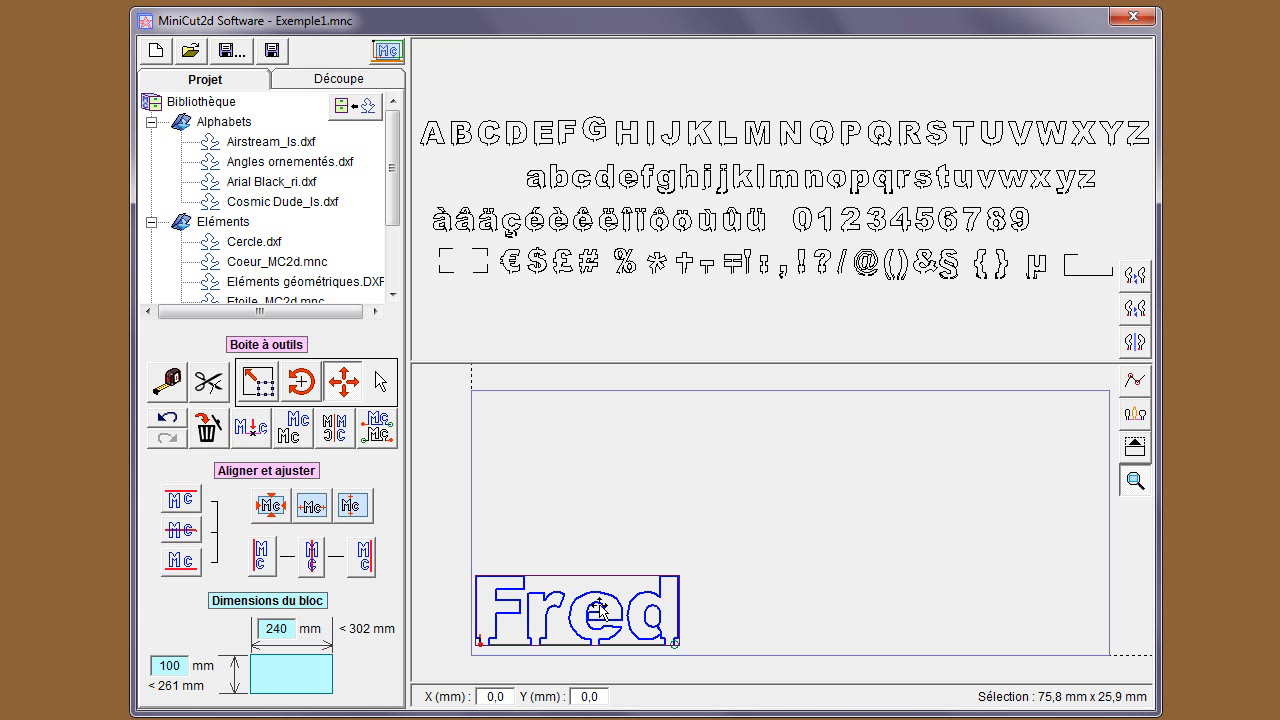
{"action": "left_click_drag", "start_coordinate": [598, 608], "coordinate": [776, 520]}
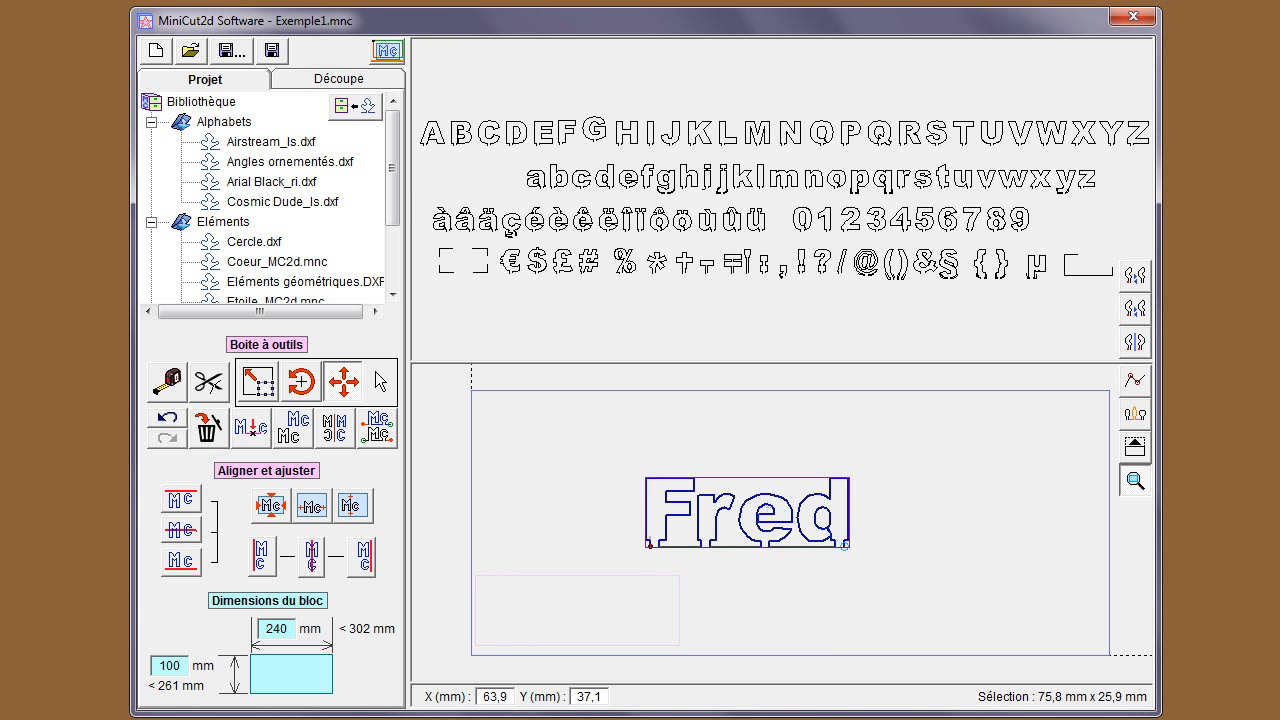
{"action": "left_click", "coordinate": [908, 524]}
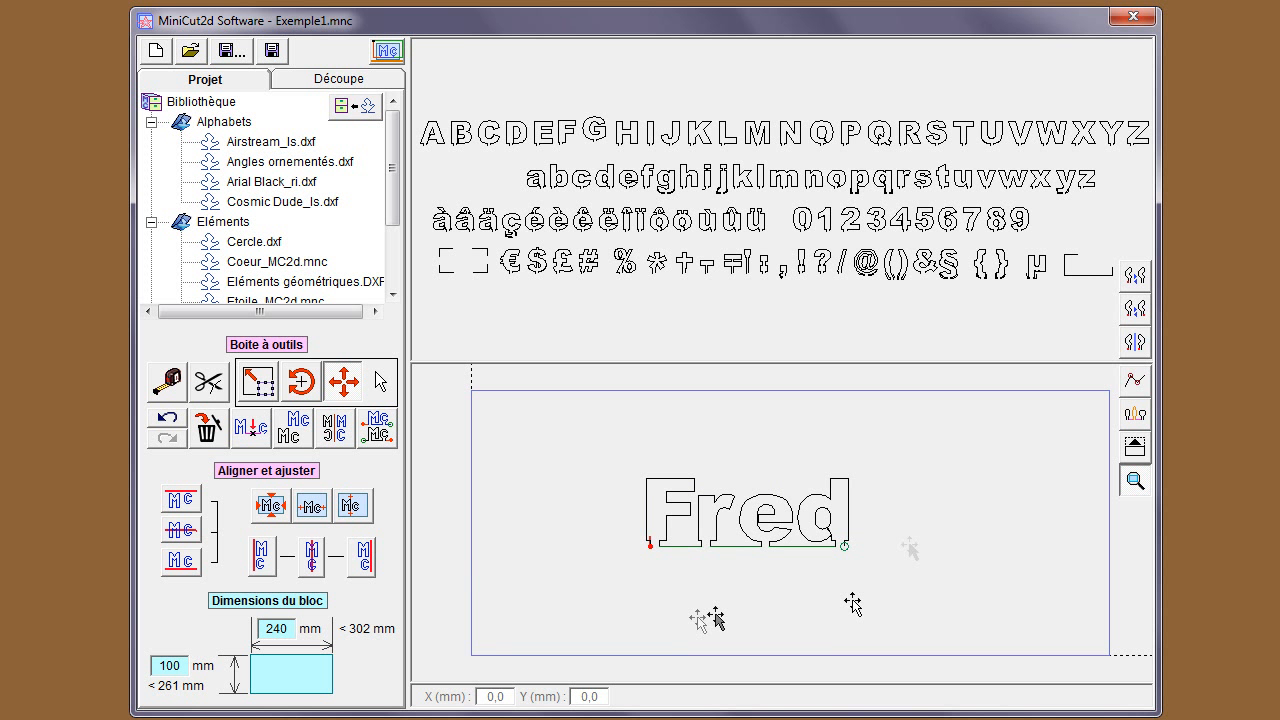
- Try moving the letters F and d together about 25 mm up and back down, and undo these moves
{"action": "left_click", "coordinate": [653, 510]}
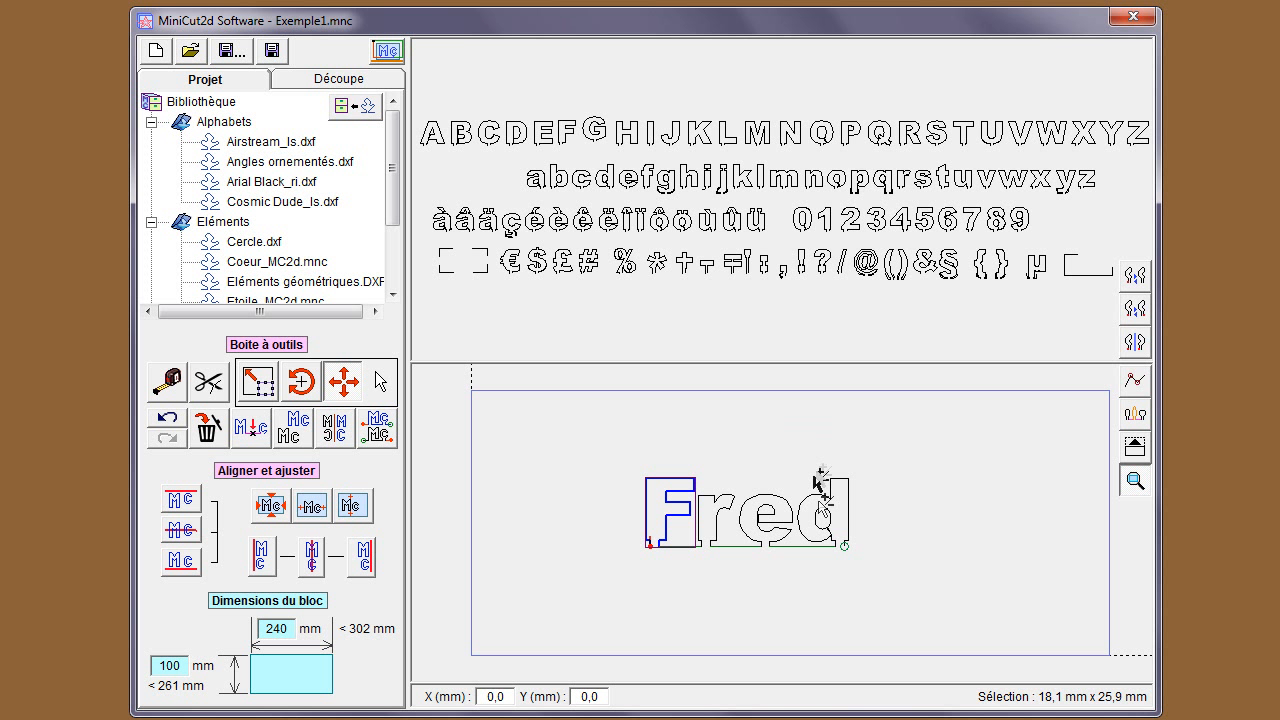
{"action": "key", "text": "ctrl+a"}
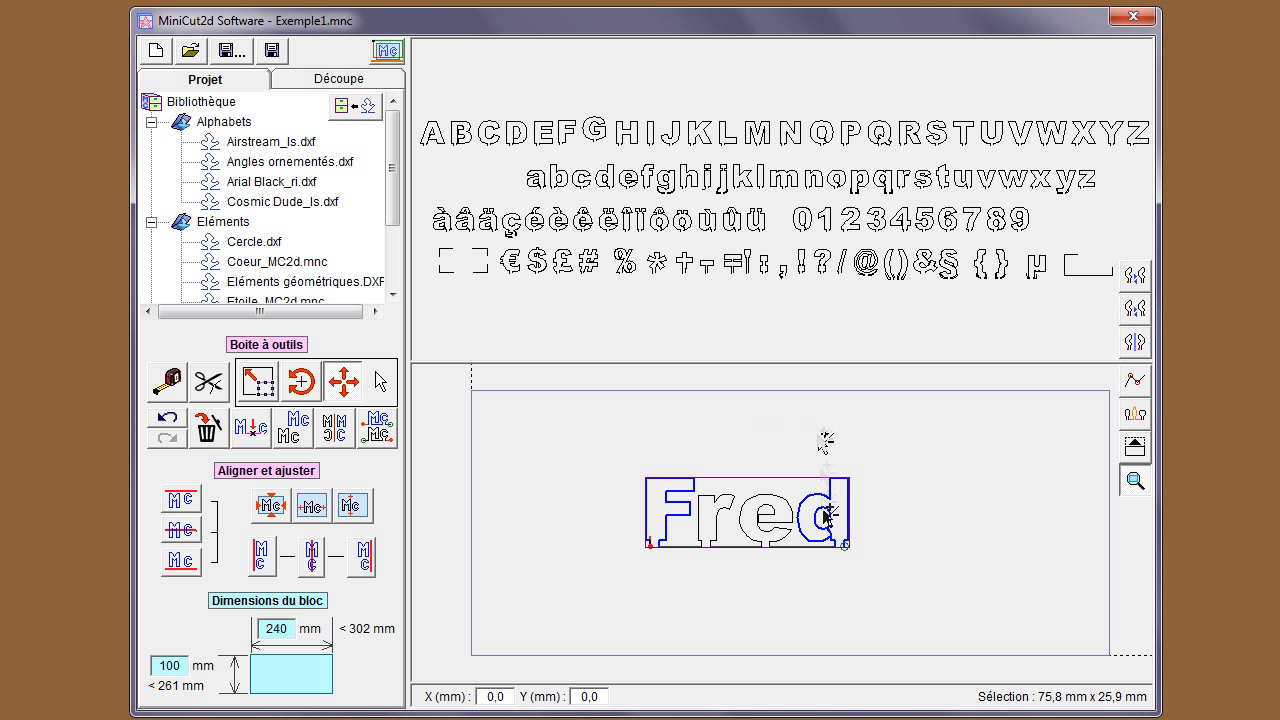
{"action": "left_click", "coordinate": [824, 510], "text": "ctrl"}
{"action": "left_click", "coordinate": [828, 513], "text": "ctrl"}
{"action": "left_click_drag", "start_coordinate": [818, 516], "coordinate": [818, 451]}
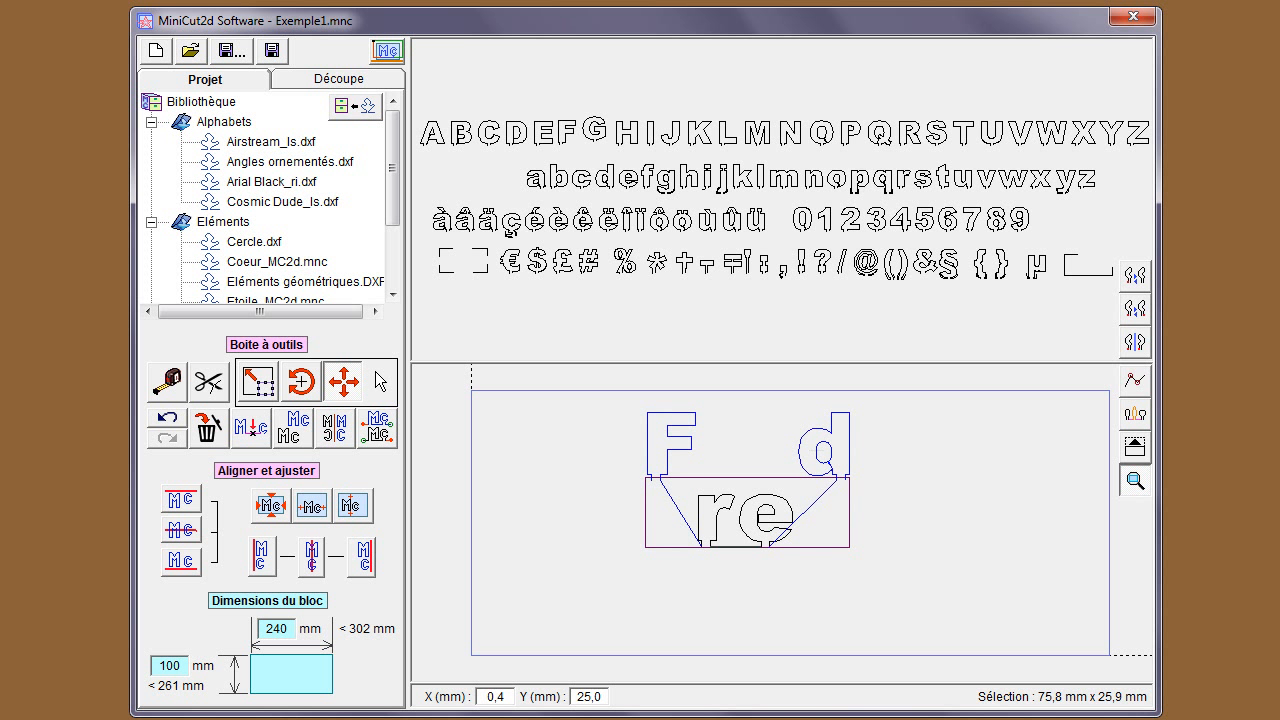
{"action": "left_click_drag", "start_coordinate": [820, 440], "coordinate": [820, 507]}
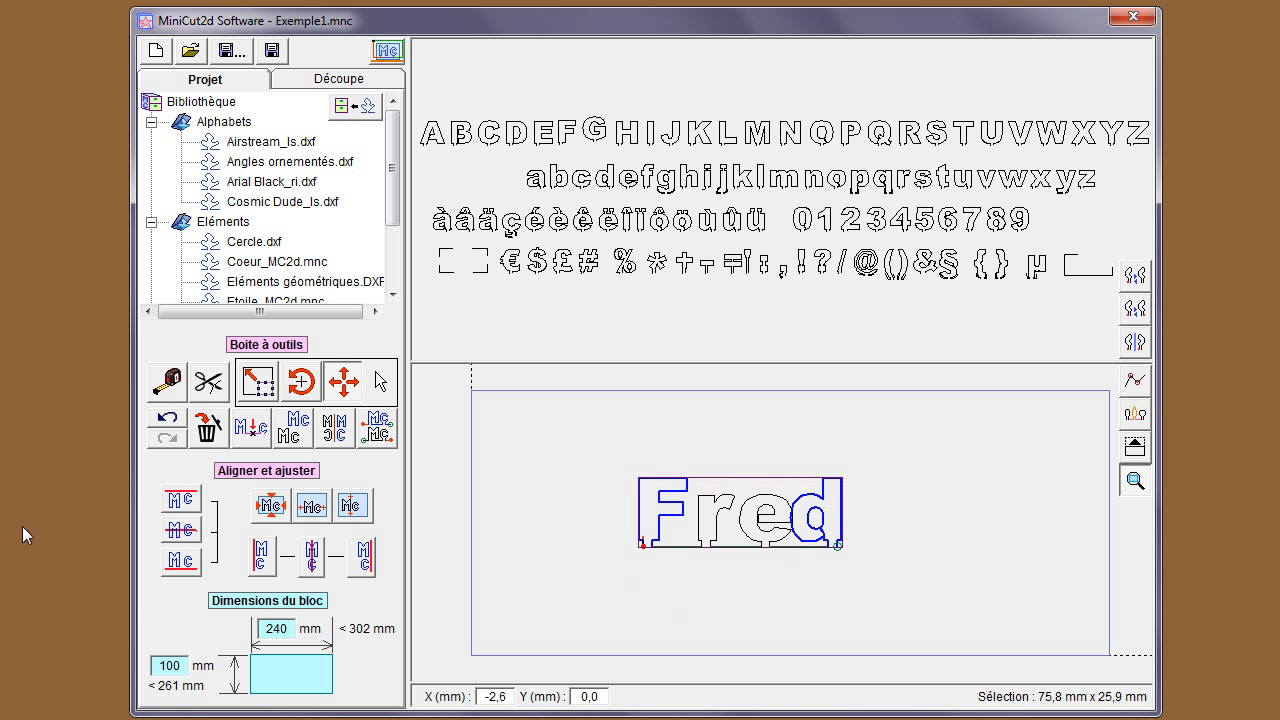
{"action": "left_click", "coordinate": [166, 418]}
{"action": "left_click", "coordinate": [166, 420]}
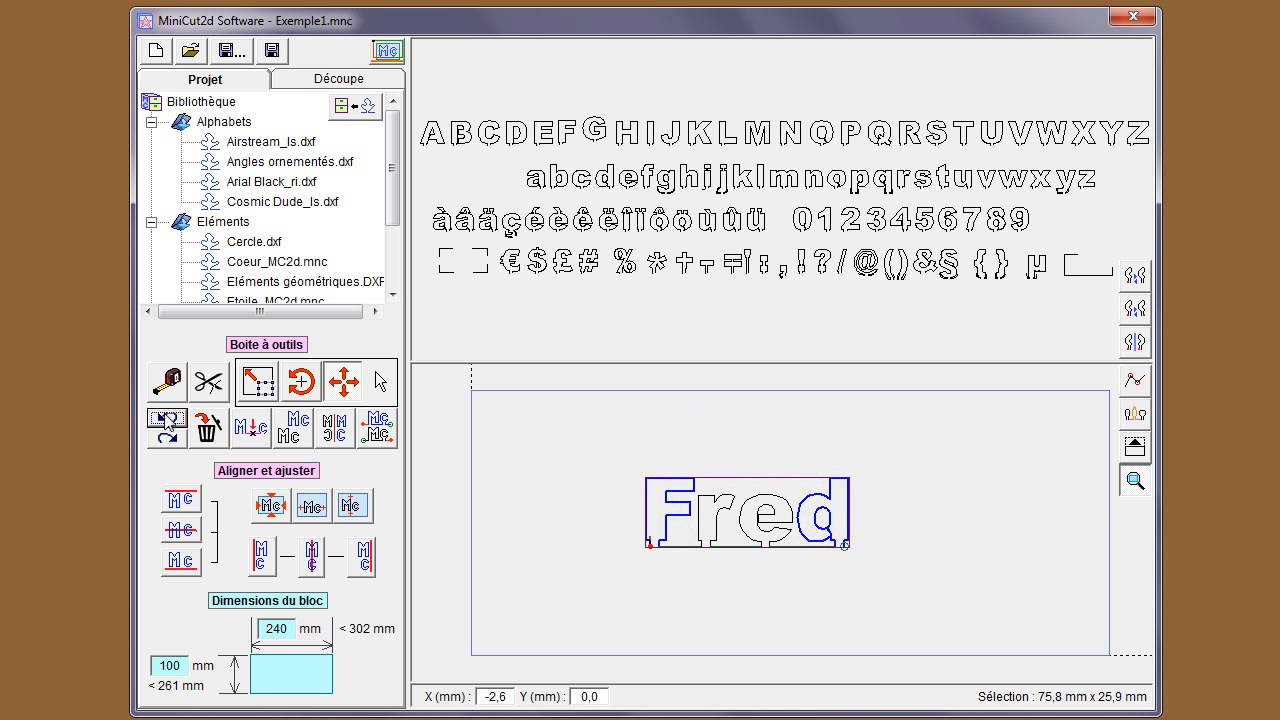
{"action": "left_click", "coordinate": [677, 583]}
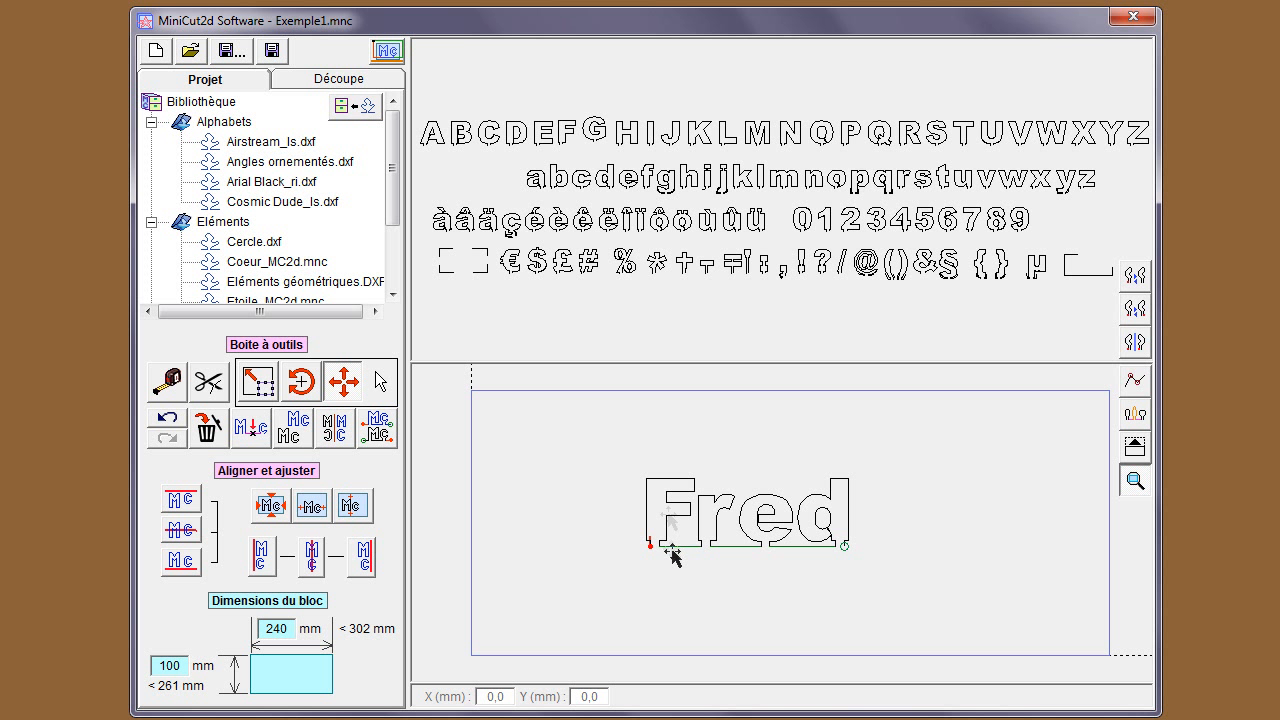
- Spread the four letters apart by moving each one individually, staggering them at slightly different heights
{"action": "left_click_drag", "start_coordinate": [662, 502], "coordinate": [586, 465]}
{"action": "left_click_drag", "start_coordinate": [709, 503], "coordinate": [676, 474]}
{"action": "left_click_drag", "start_coordinate": [765, 505], "coordinate": [757, 473]}
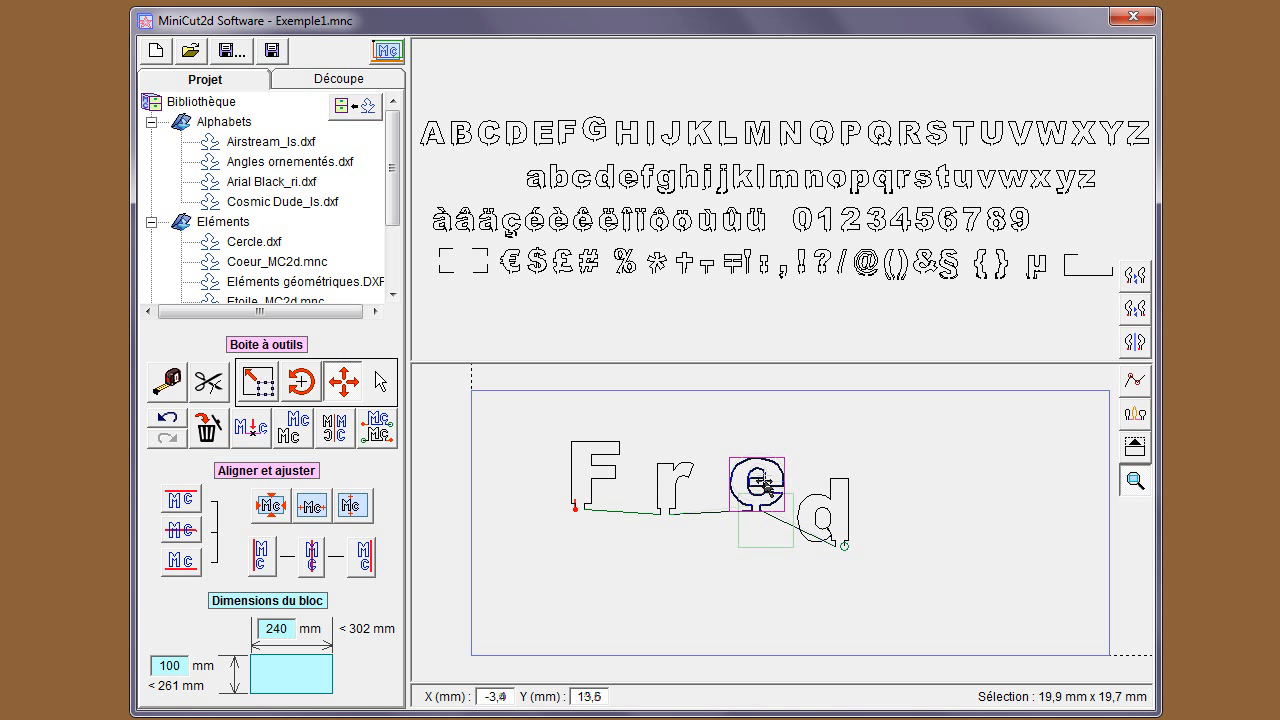
{"action": "left_click_drag", "start_coordinate": [820, 516], "coordinate": [840, 464]}
{"action": "left_click_drag", "start_coordinate": [664, 490], "coordinate": [662, 445]}
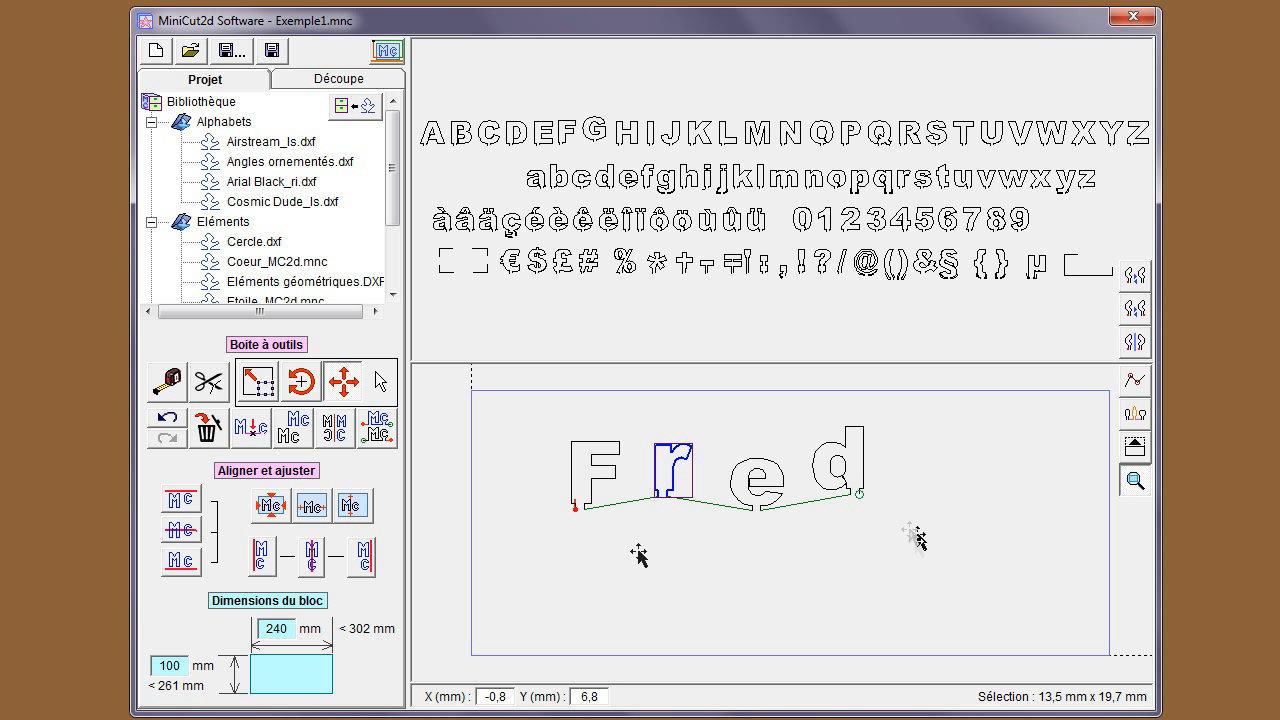
{"action": "left_click", "coordinate": [686, 568]}
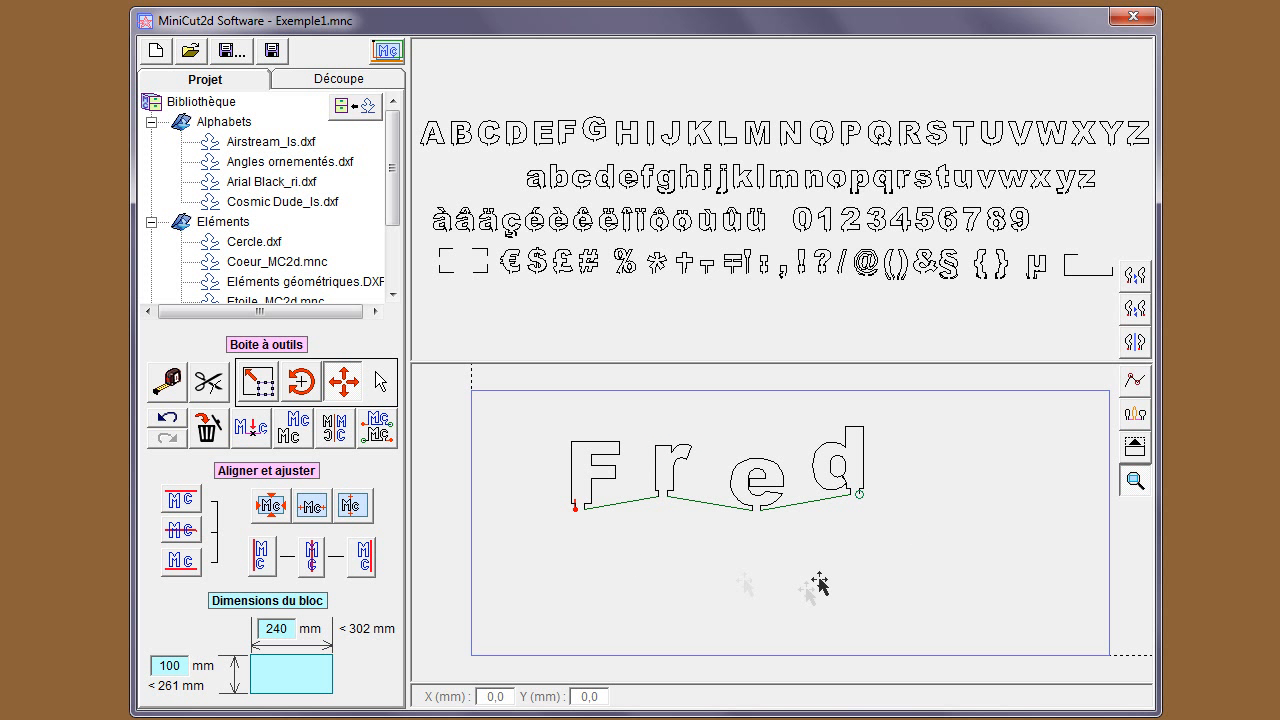
- Show and hide the points of the letter outlines, and view the letters in alternating colours, both unselected and selected
{"action": "left_click", "coordinate": [1135, 381]}
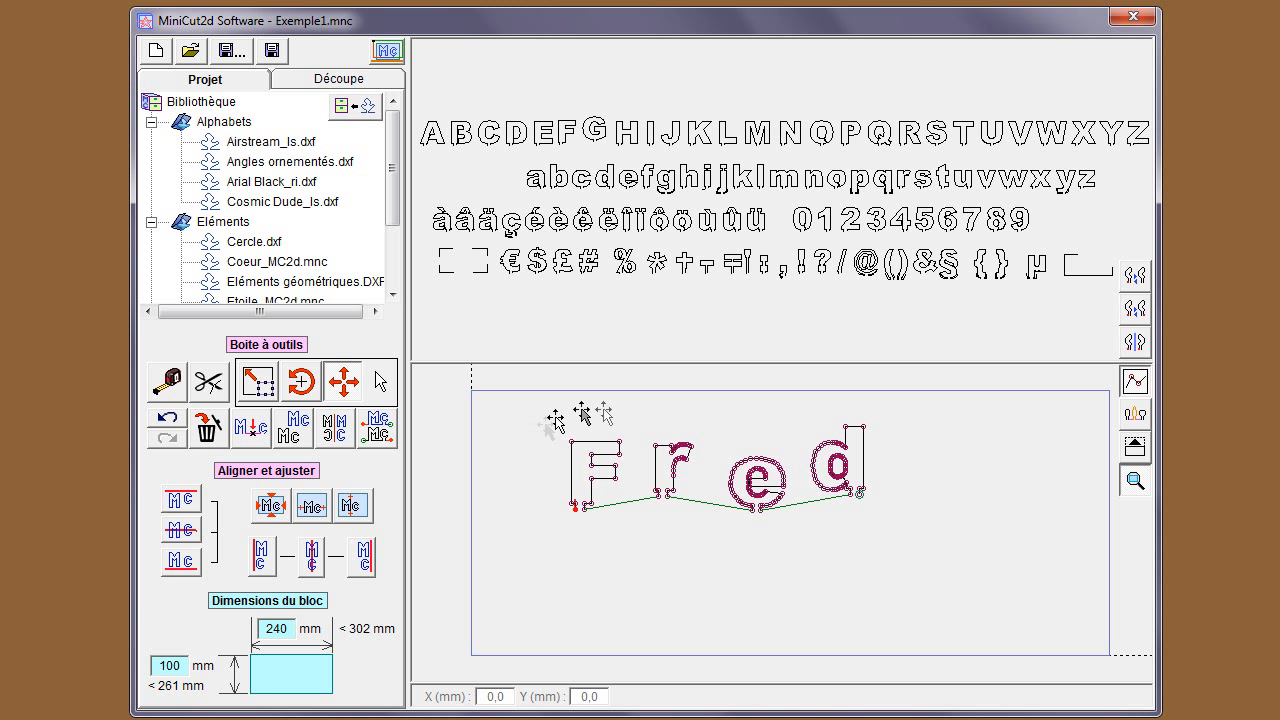
{"action": "left_click", "coordinate": [1134, 386]}
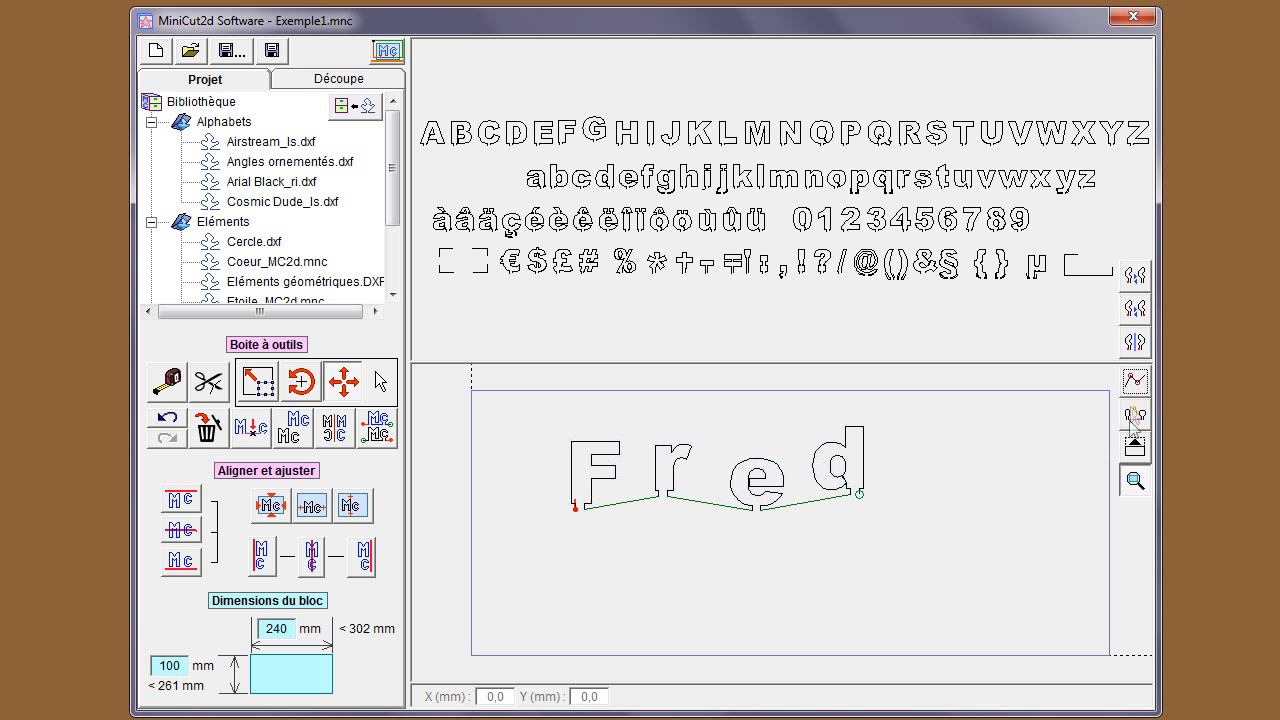
{"action": "left_click", "coordinate": [1134, 416]}
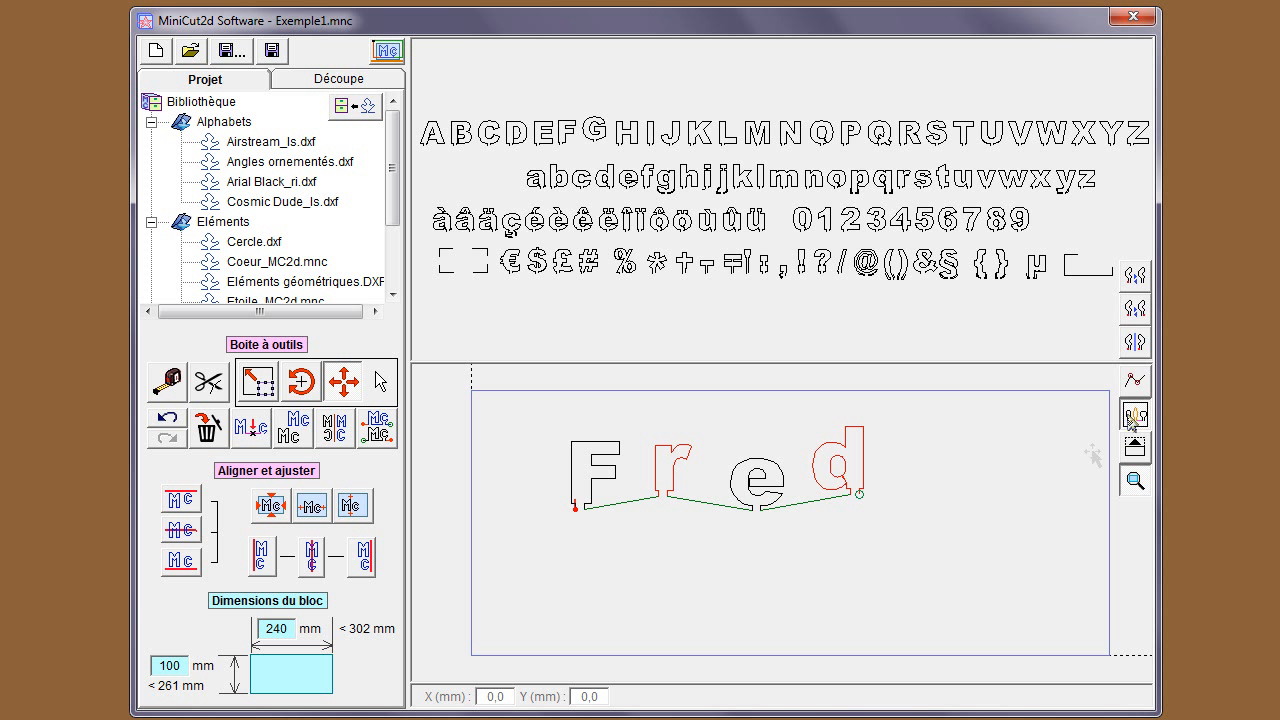
{"action": "left_click_drag", "start_coordinate": [930, 579], "coordinate": [517, 403]}
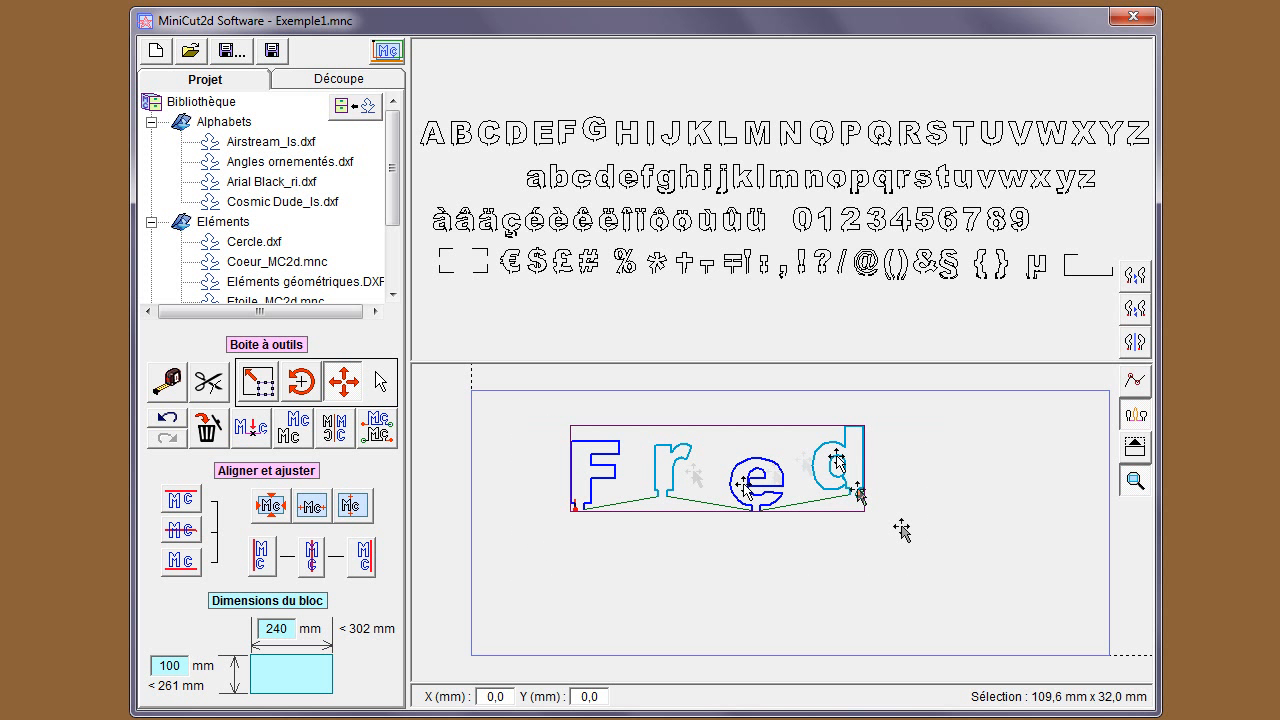
{"action": "left_click", "coordinate": [982, 512]}
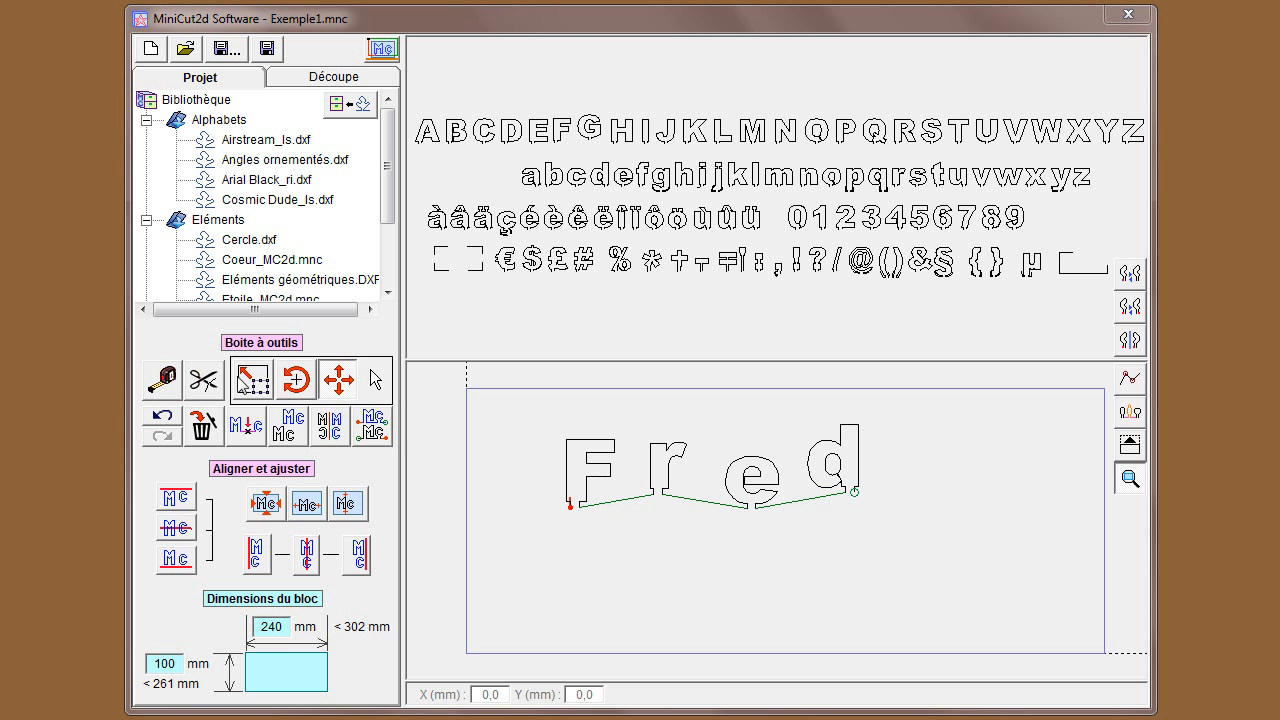
- Rotate only the letter d clockwise, to an angle of about 319 degrees
{"action": "left_click", "coordinate": [296, 382]}
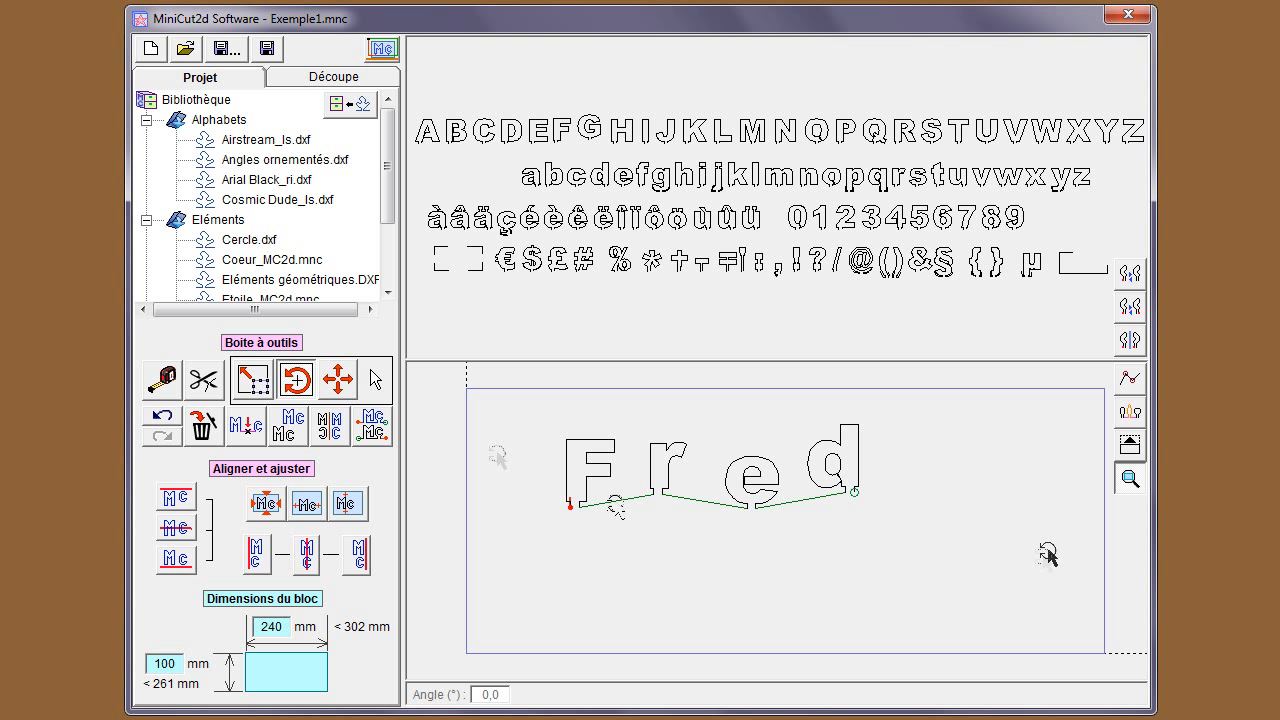
{"action": "left_click_drag", "start_coordinate": [945, 547], "coordinate": [508, 400]}
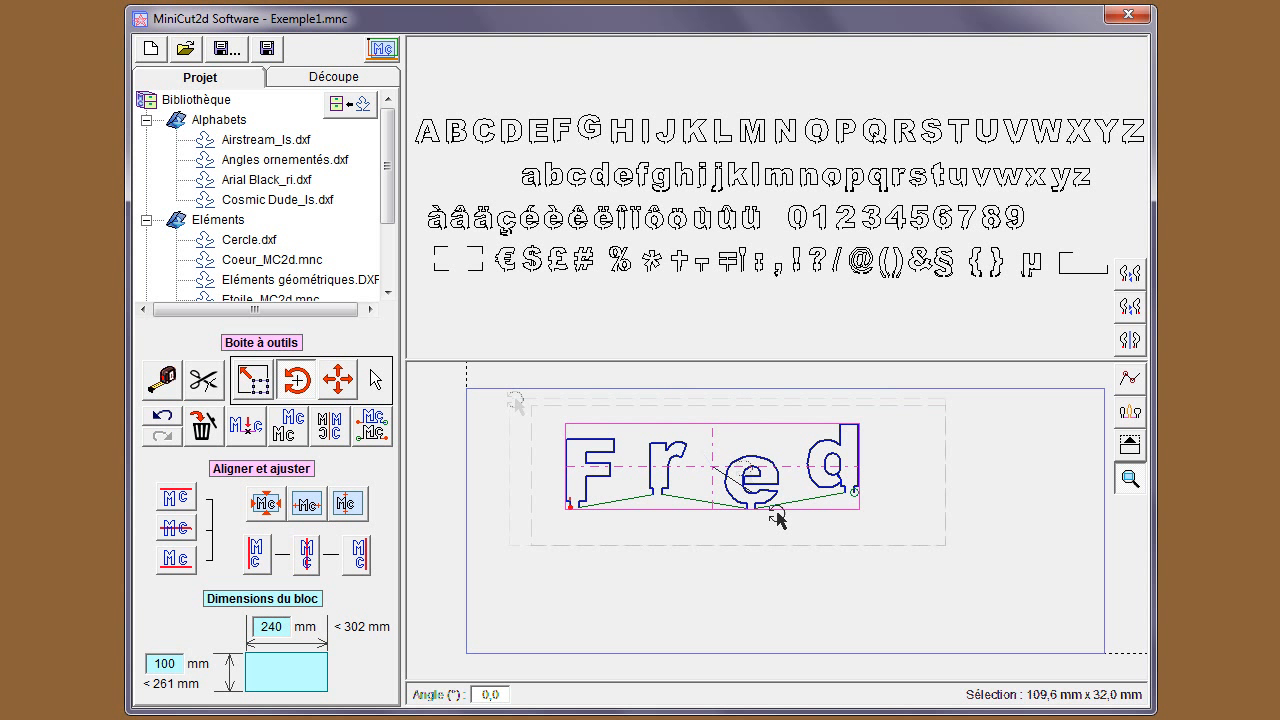
{"action": "left_click", "coordinate": [900, 572]}
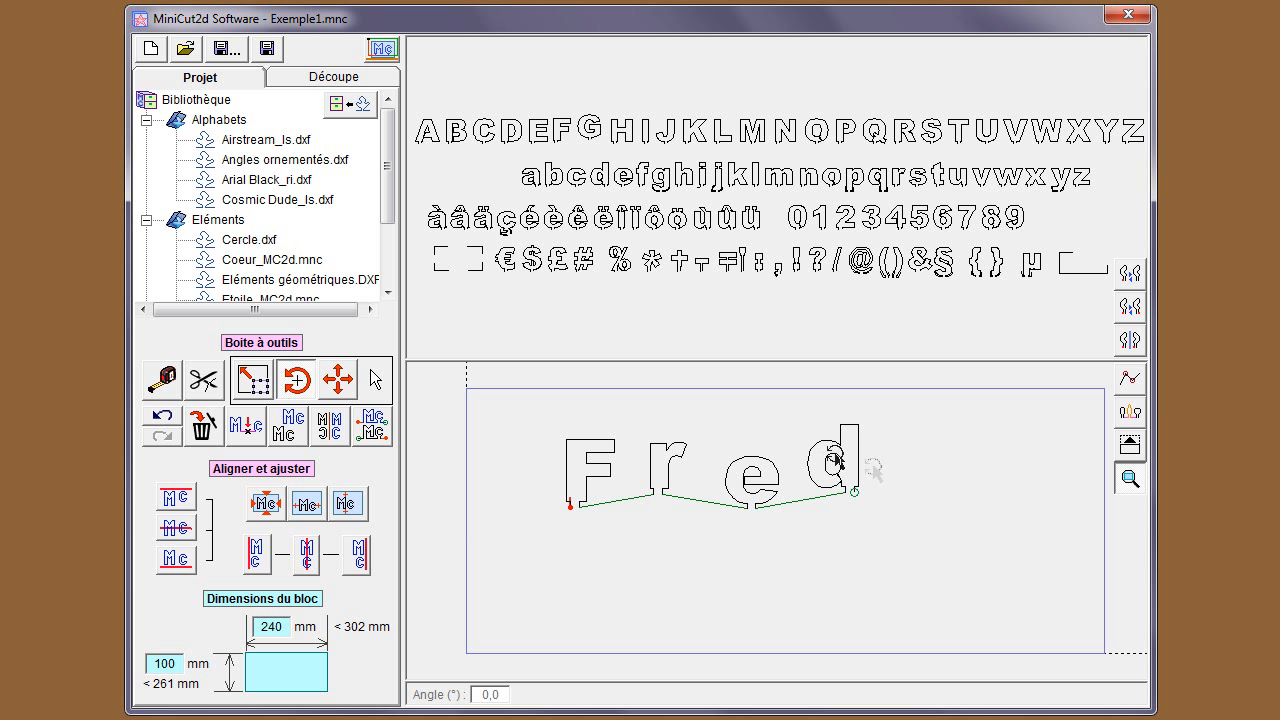
{"action": "left_click_drag", "start_coordinate": [944, 571], "coordinate": [736, 420]}
{"action": "left_click_drag", "start_coordinate": [828, 447], "coordinate": [832, 452]}
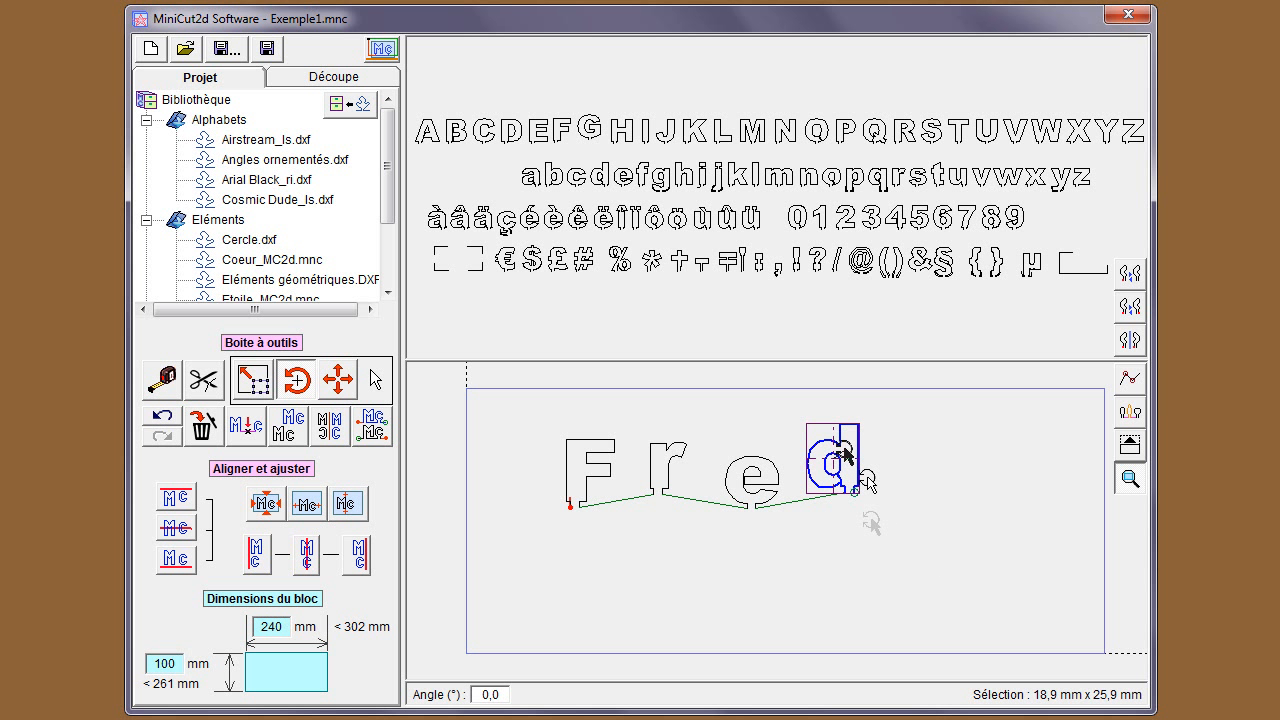
{"action": "left_click_drag", "start_coordinate": [857, 432], "coordinate": [890, 452]}
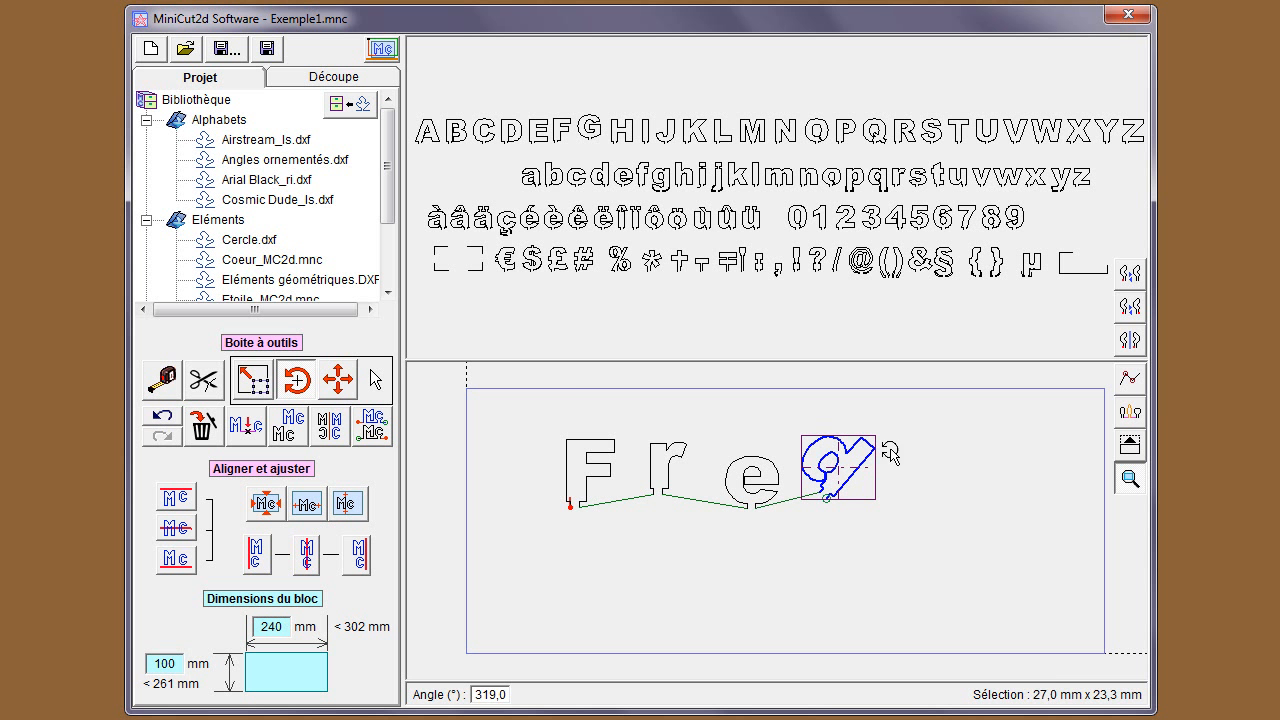
- Select all four letters, try rotating them together by about 17 degrees, and turn them back to level
{"action": "left_click_drag", "start_coordinate": [920, 584], "coordinate": [541, 412]}
{"action": "mouse_move", "coordinate": [836, 453]}
{"action": "left_mouse_down"}
{"action": "mouse_move", "coordinate": [800, 486]}
{"action": "mouse_move", "coordinate": [823, 484]}
{"action": "mouse_move", "coordinate": [822, 462]}
{"action": "mouse_move", "coordinate": [780, 430]}
{"action": "mouse_move", "coordinate": [811, 423]}
{"action": "mouse_move", "coordinate": [808, 440]}
{"action": "left_mouse_up"}
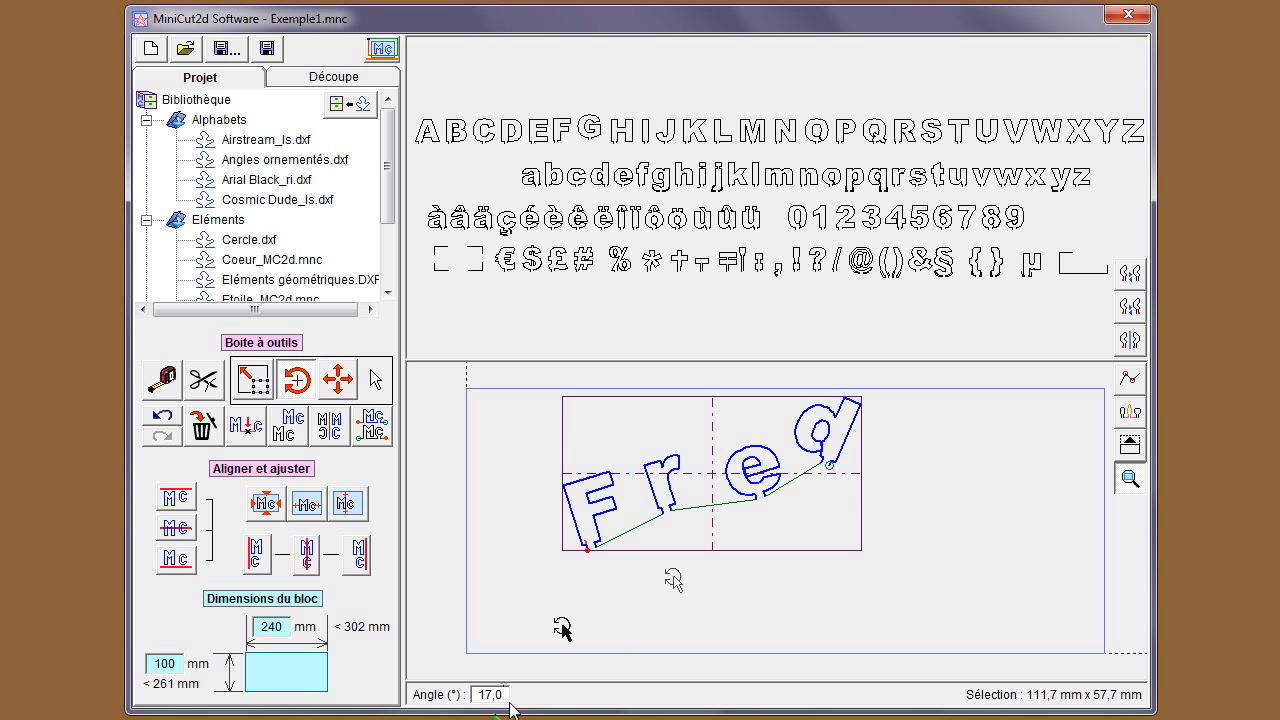
{"action": "mouse_move", "coordinate": [771, 423]}
{"action": "left_mouse_down"}
{"action": "mouse_move", "coordinate": [783, 442]}
{"action": "mouse_move", "coordinate": [771, 440]}
{"action": "left_mouse_up"}
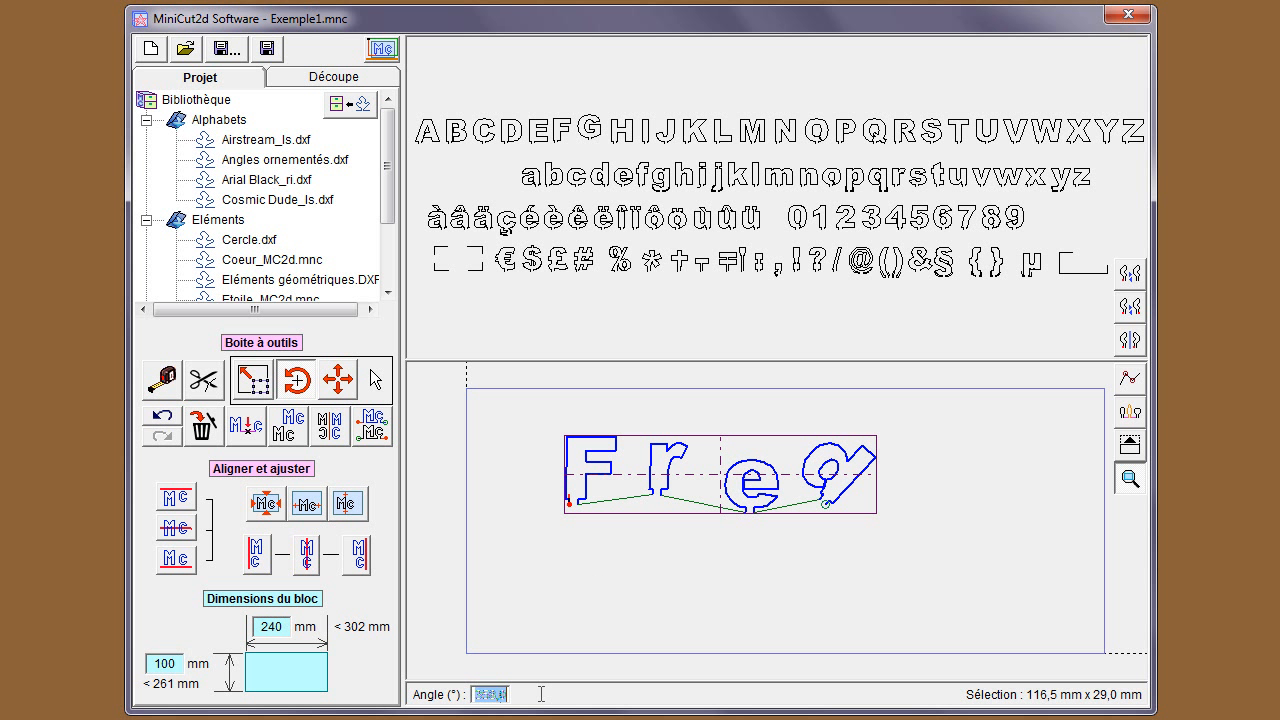
- Rotate the selected lettering by exactly 90 degrees, and turn it back freehand to nearly horizontal
{"action": "type", "text": "90"}
{"action": "key", "text": "Return"}
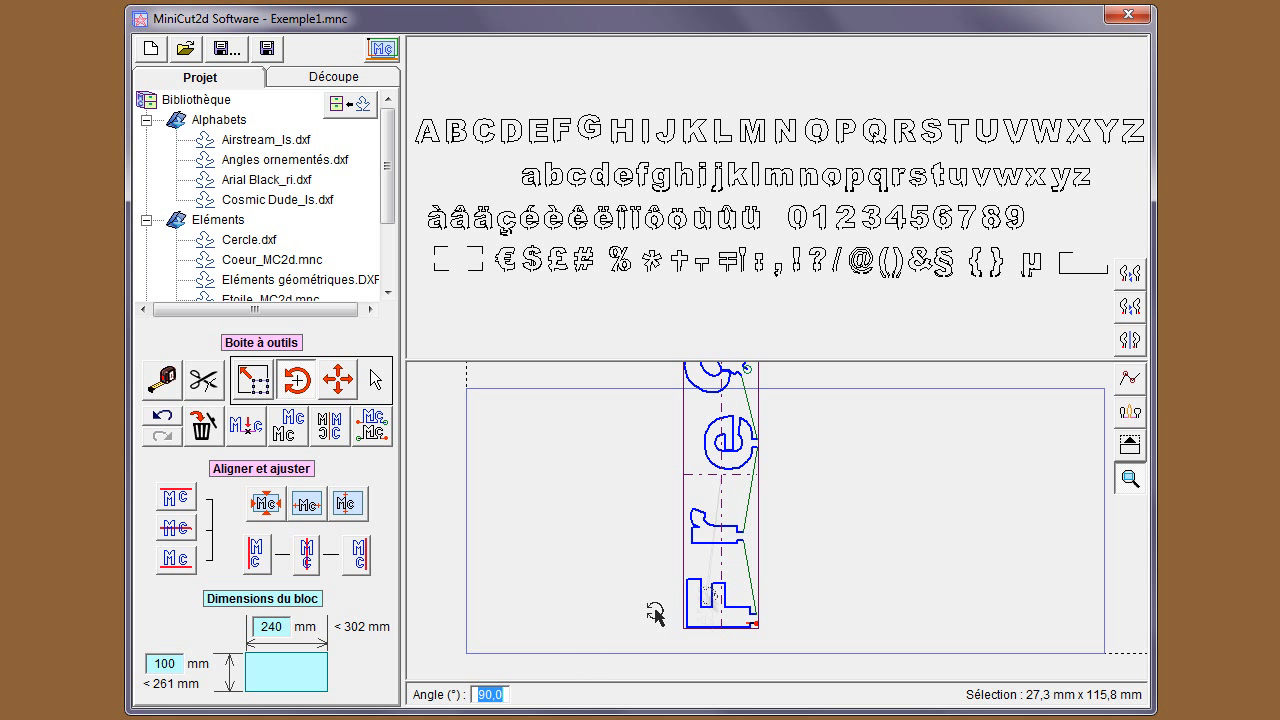
{"action": "left_click_drag", "start_coordinate": [742, 603], "coordinate": [585, 560]}
- Try freehand stretching and mirroring of the selected lettering, and enlarge it proportionally about its centre to about 121.9 %
{"action": "left_click", "coordinate": [262, 382]}
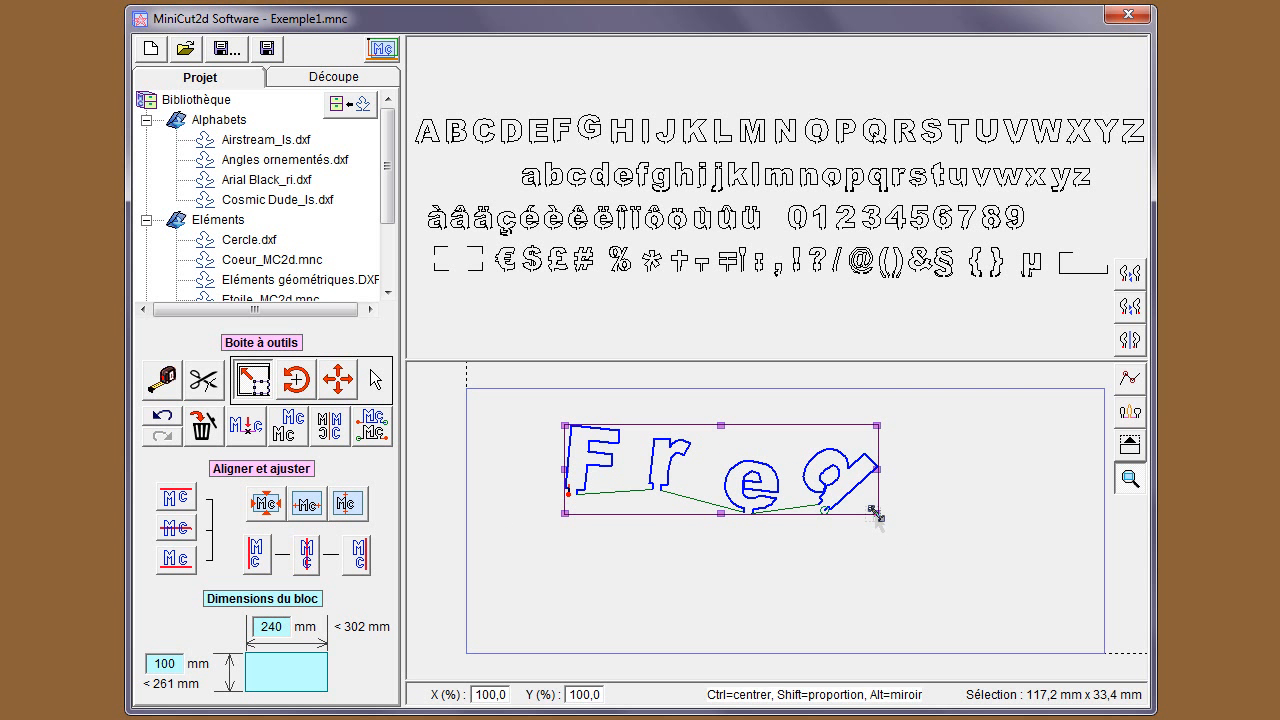
{"action": "left_click_drag", "start_coordinate": [874, 556], "coordinate": [882, 586]}
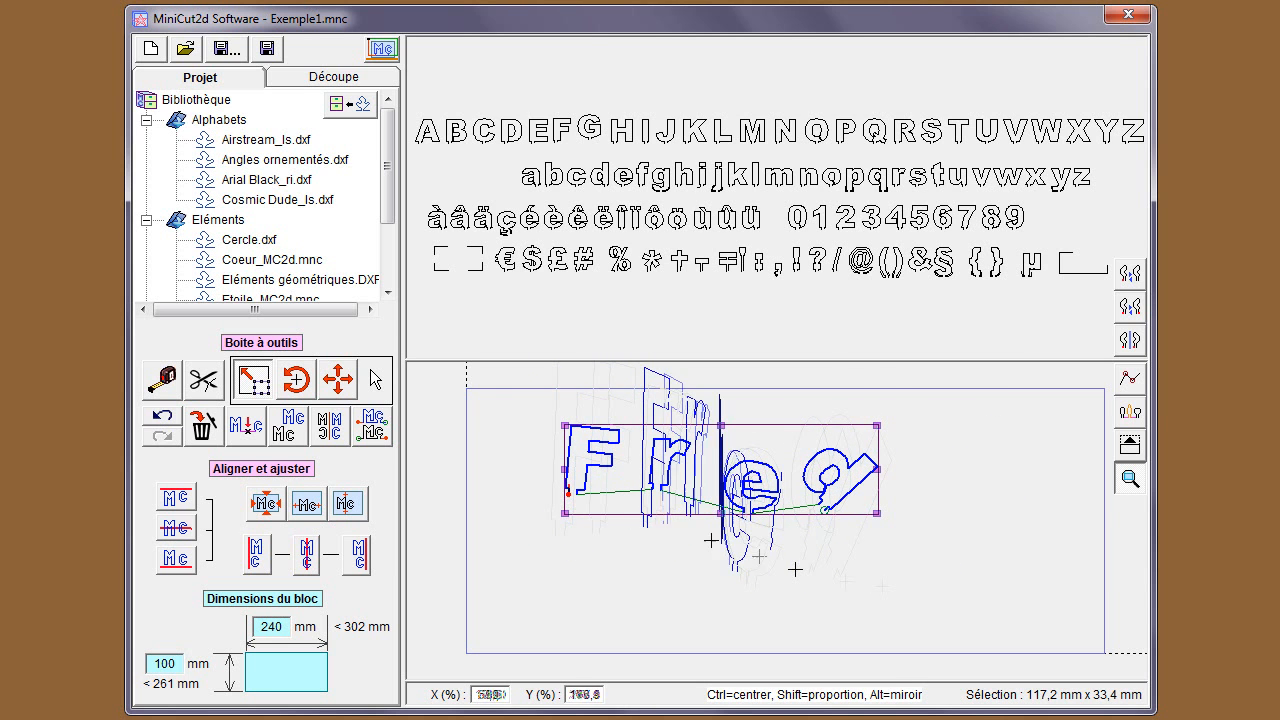
{"action": "left_click_drag", "start_coordinate": [555, 539], "coordinate": [753, 553]}
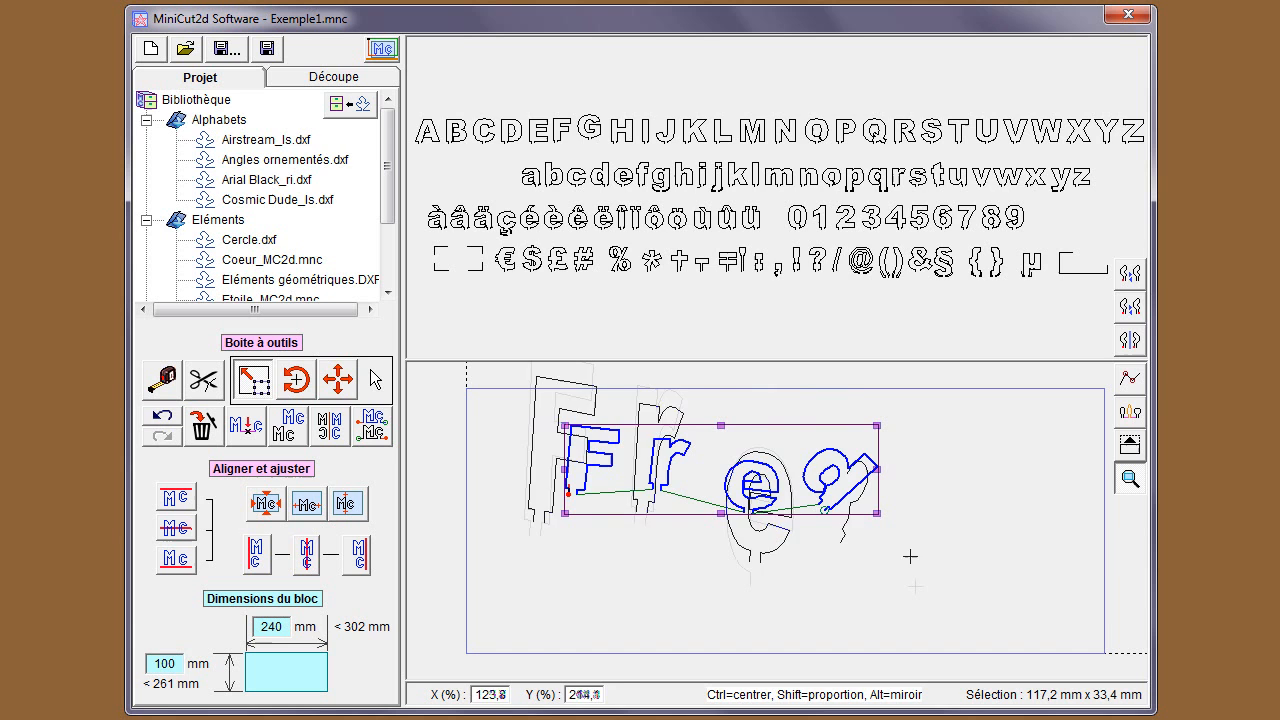
{"action": "left_click_drag", "start_coordinate": [891, 537], "coordinate": [920, 526]}
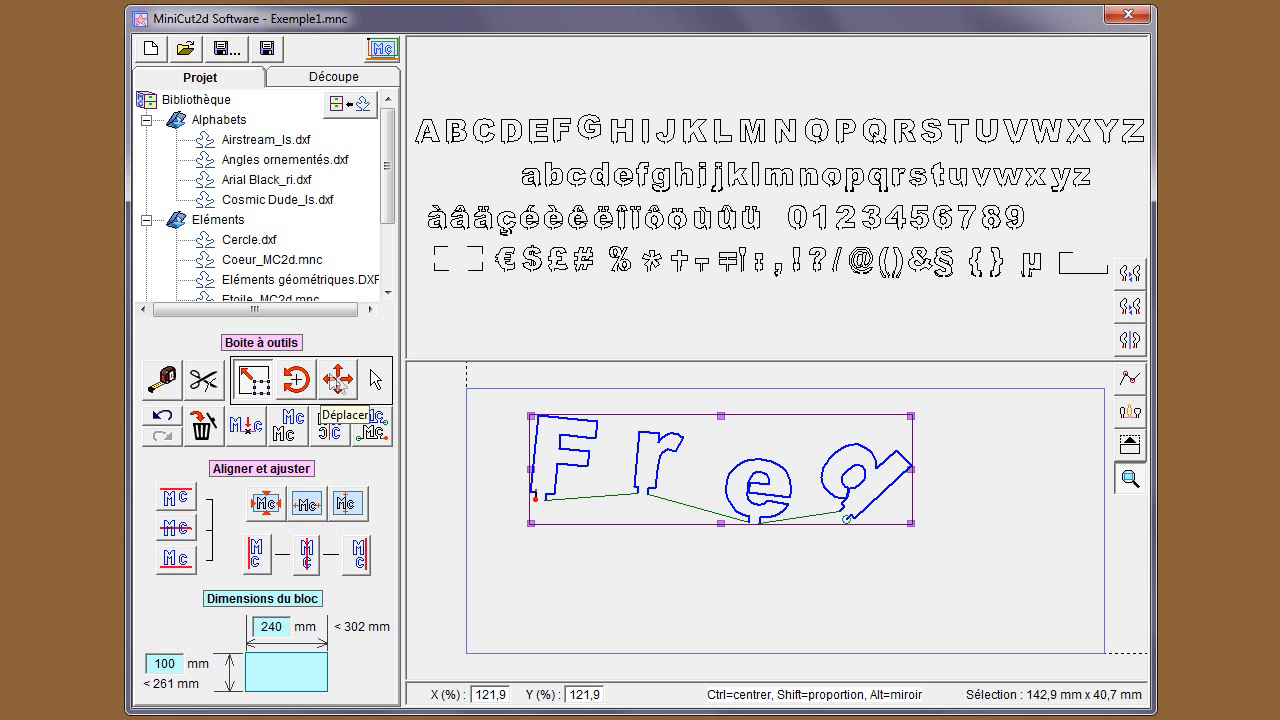
- Delete the distorted lettering and compose the same four letters again in a level row from the displayed alphabet
{"action": "left_click", "coordinate": [205, 428]}
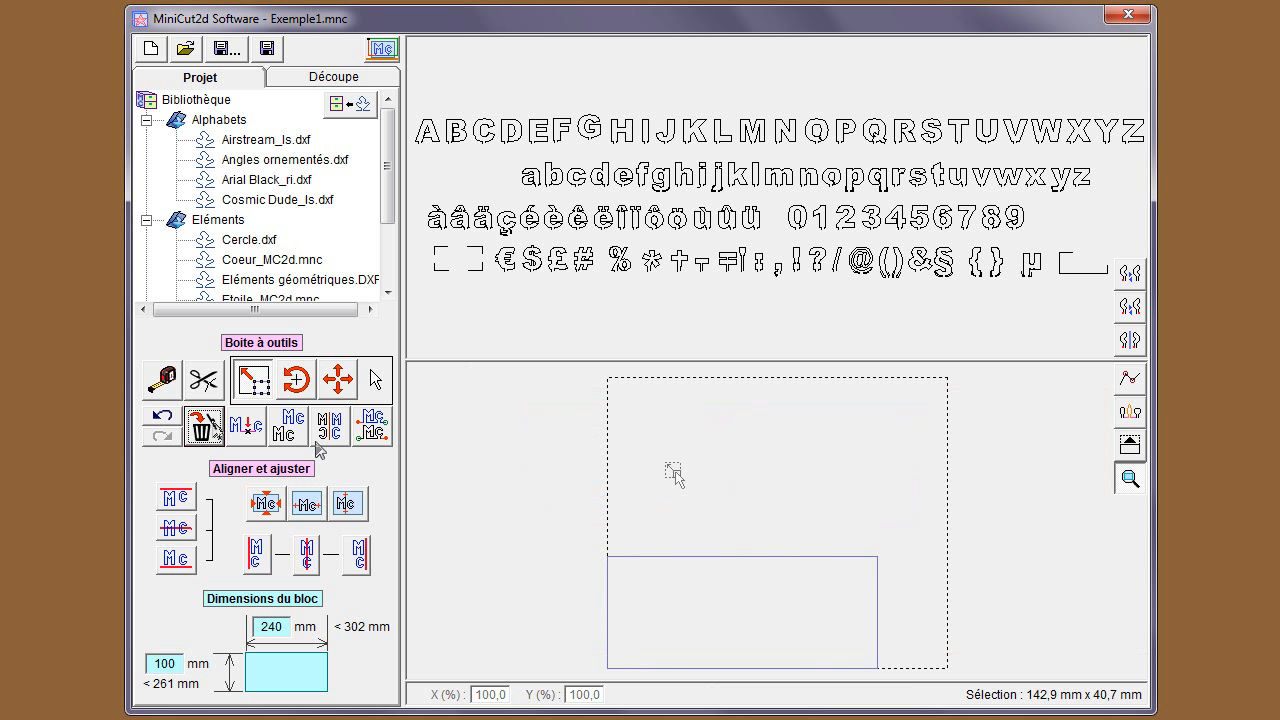
{"action": "left_click", "coordinate": [1129, 480]}
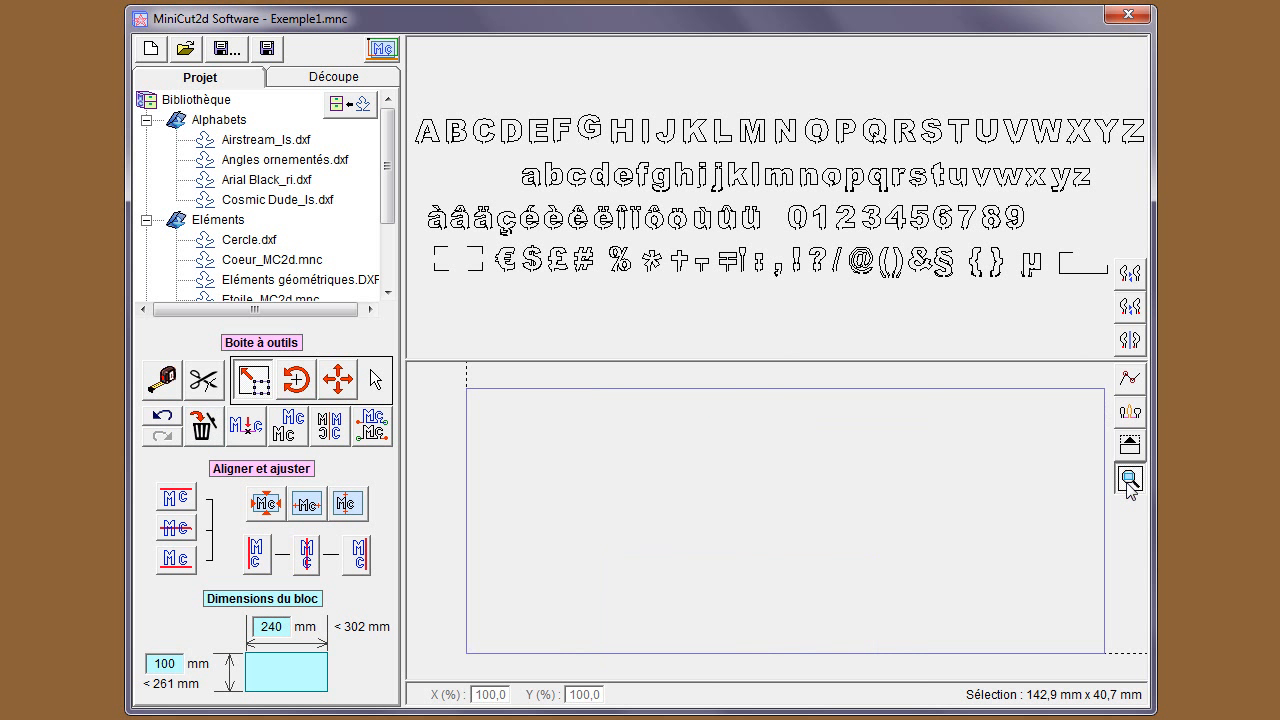
{"action": "left_click", "coordinate": [560, 130]}
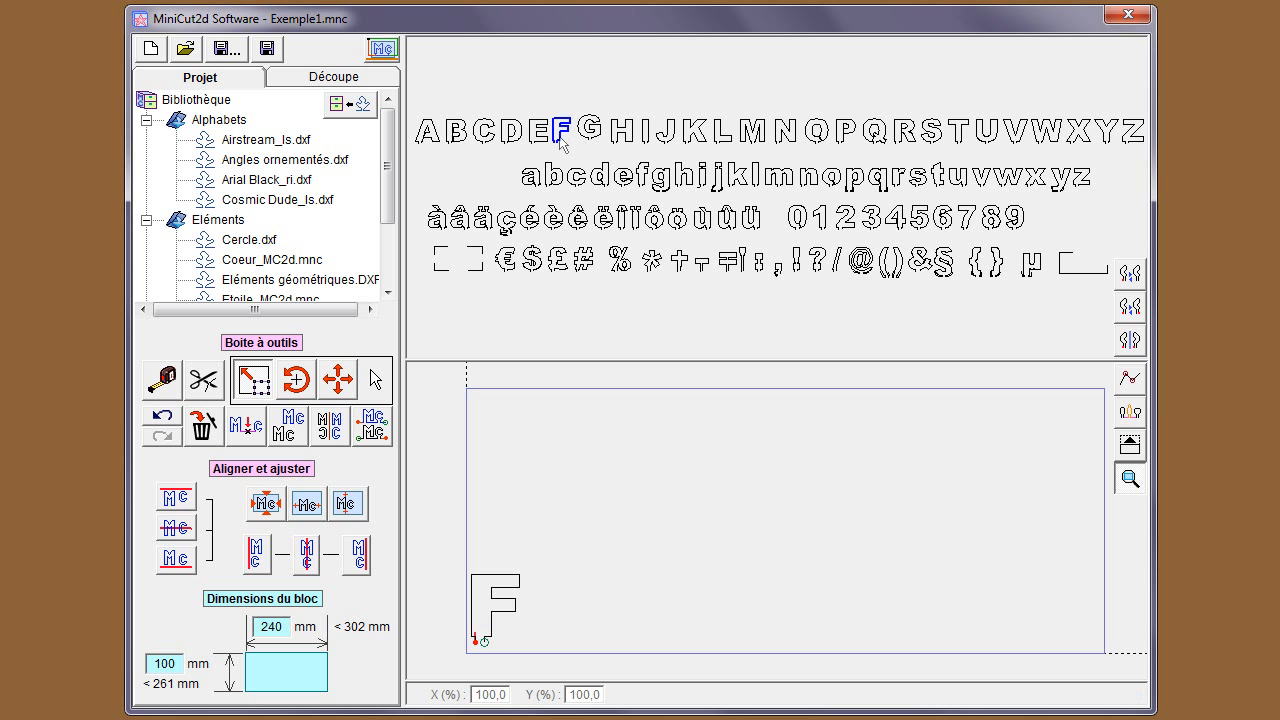
{"action": "left_click", "coordinate": [899, 178]}
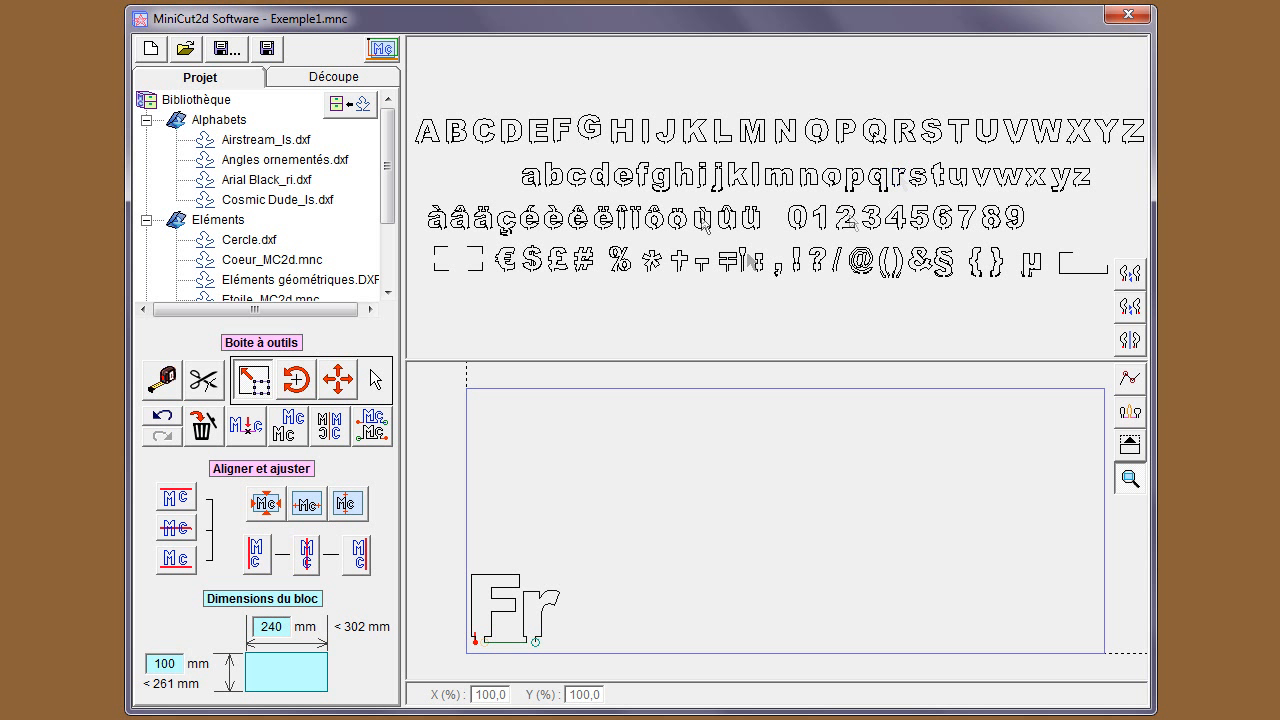
{"action": "left_click", "coordinate": [623, 178]}
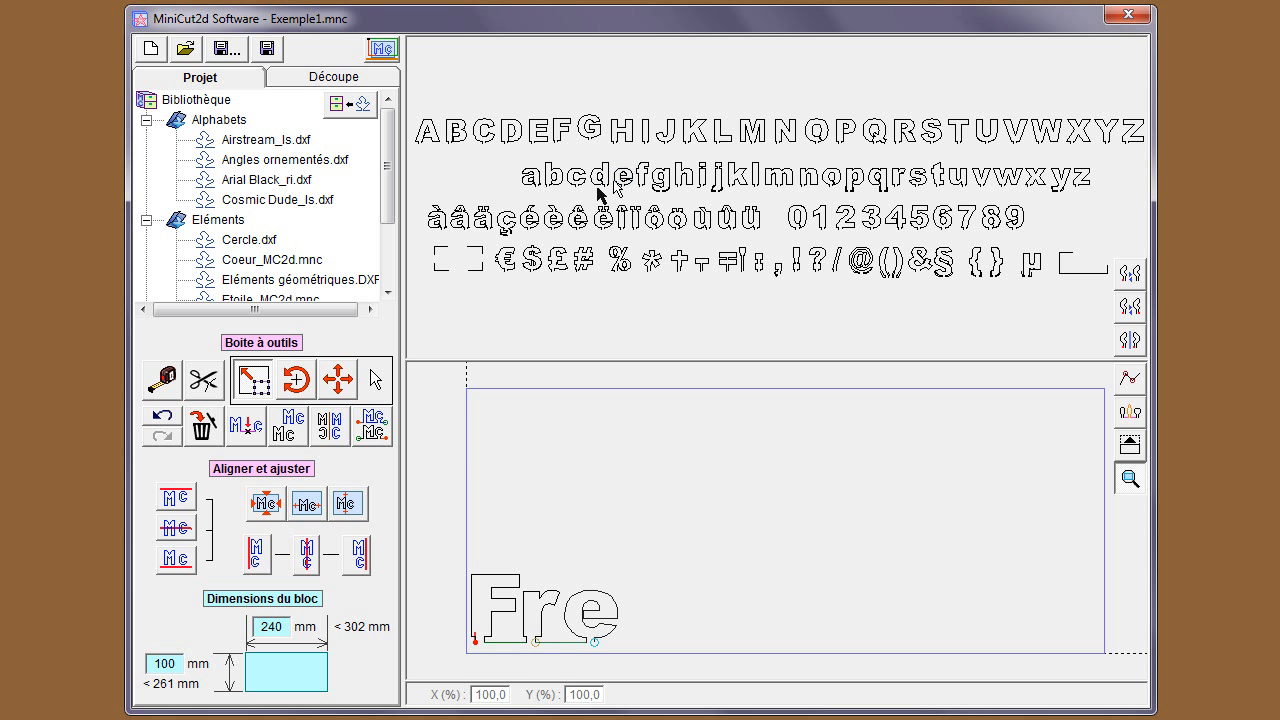
{"action": "left_click", "coordinate": [600, 186]}
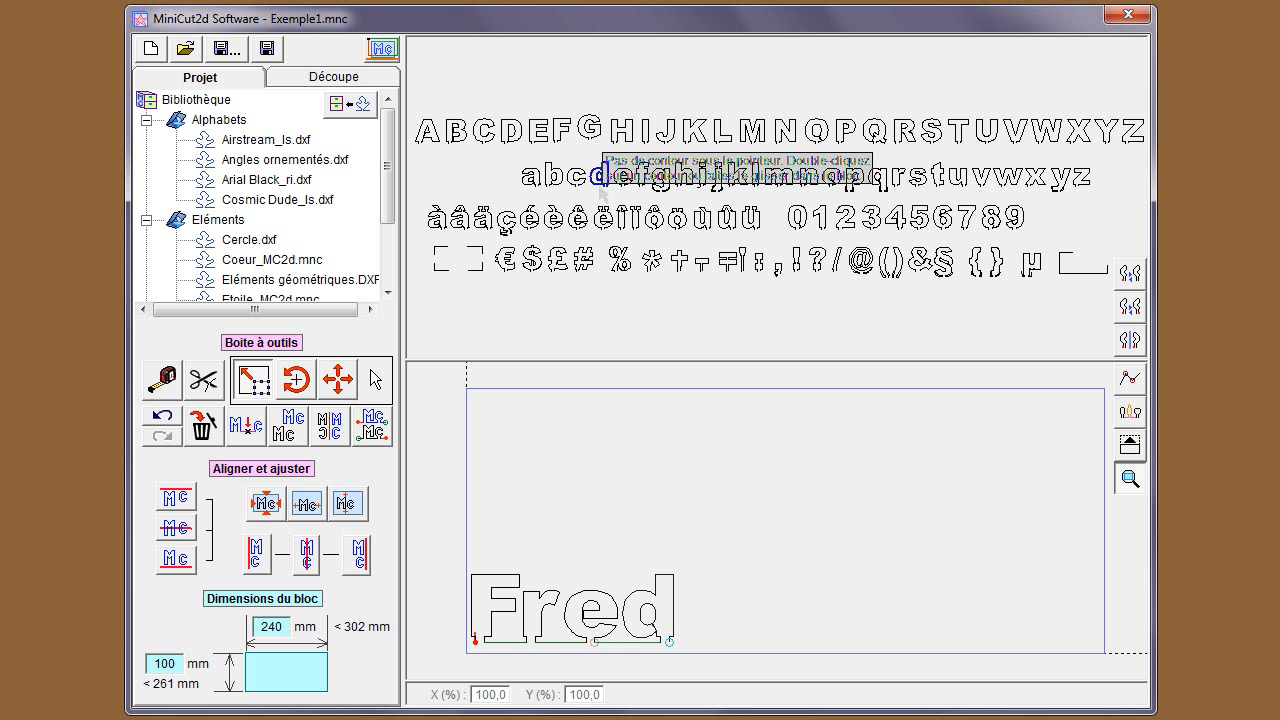
- Select all four letters and move them together by about 76.3 mm in X and 51.5 mm in Y
{"action": "left_click_drag", "start_coordinate": [446, 558], "coordinate": [714, 662]}
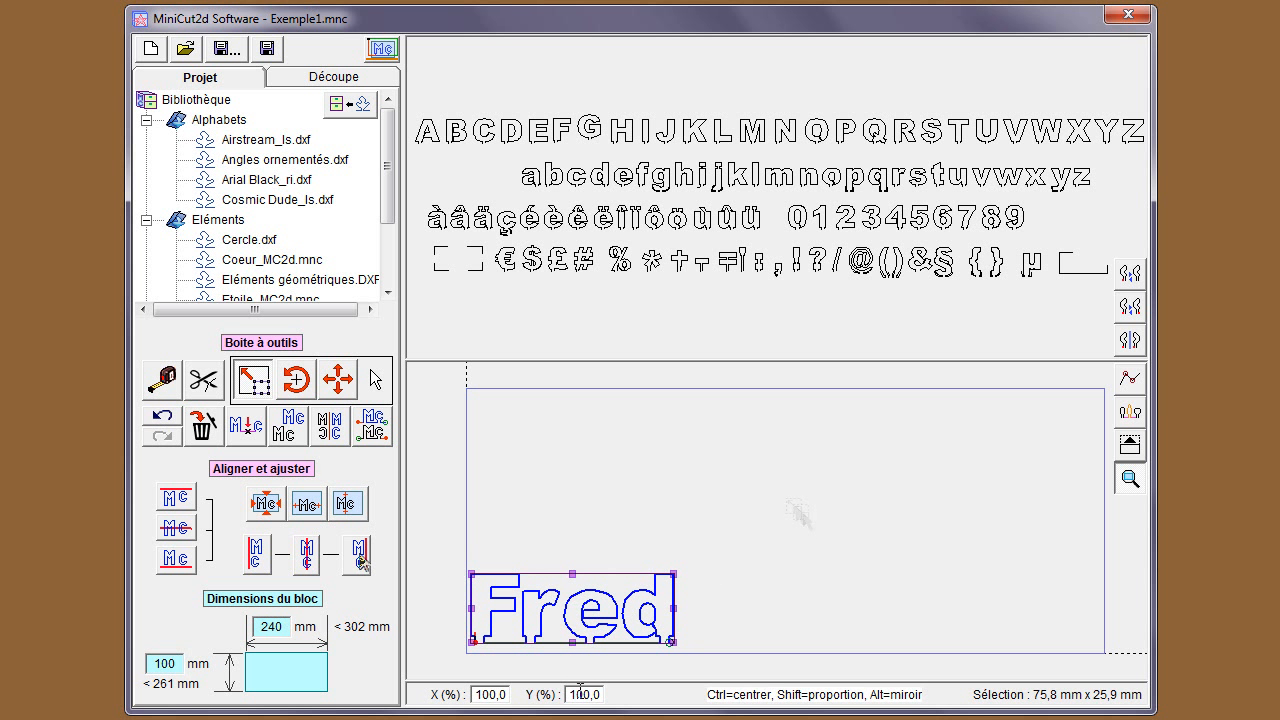
{"action": "left_click", "coordinate": [338, 379]}
{"action": "left_click_drag", "start_coordinate": [567, 665], "coordinate": [772, 466]}
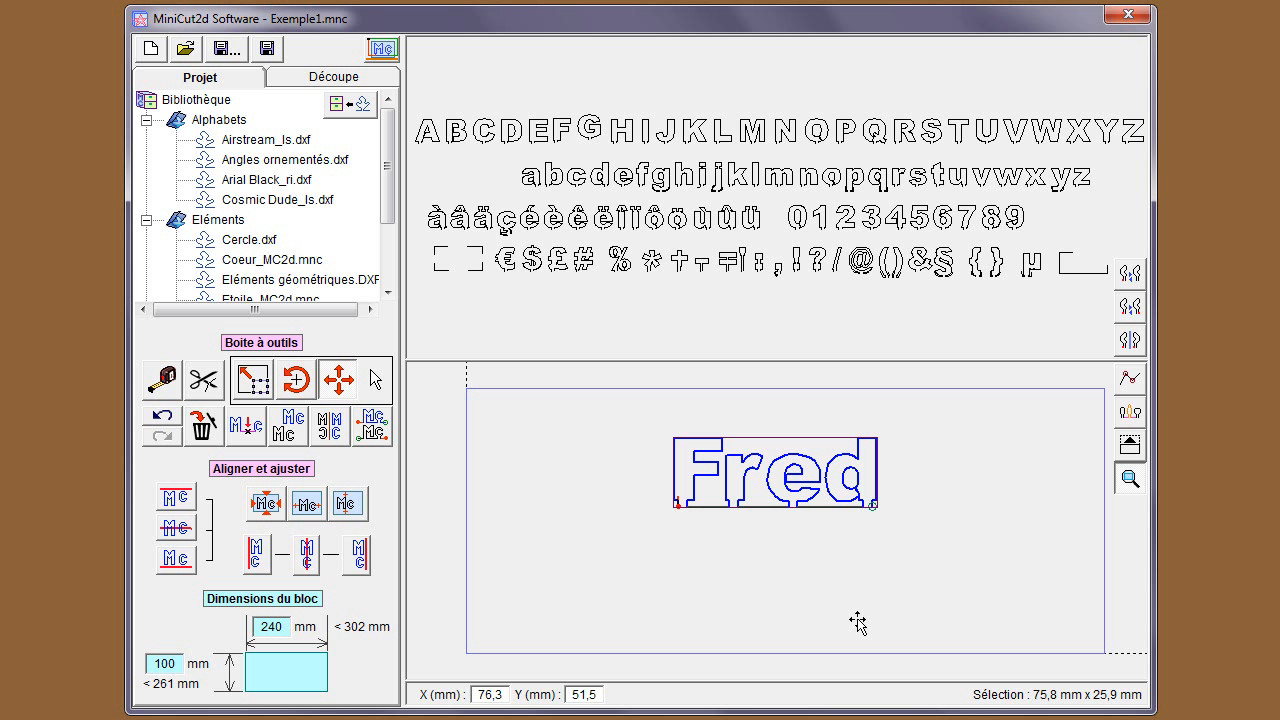
- Try building a rectangular frame below the lettering from the alphabet's corner-shaped contours, undo it, and deselect the letters
{"action": "left_click_drag", "start_coordinate": [477, 256], "coordinate": [940, 516]}
{"action": "left_click_drag", "start_coordinate": [470, 268], "coordinate": [932, 553]}
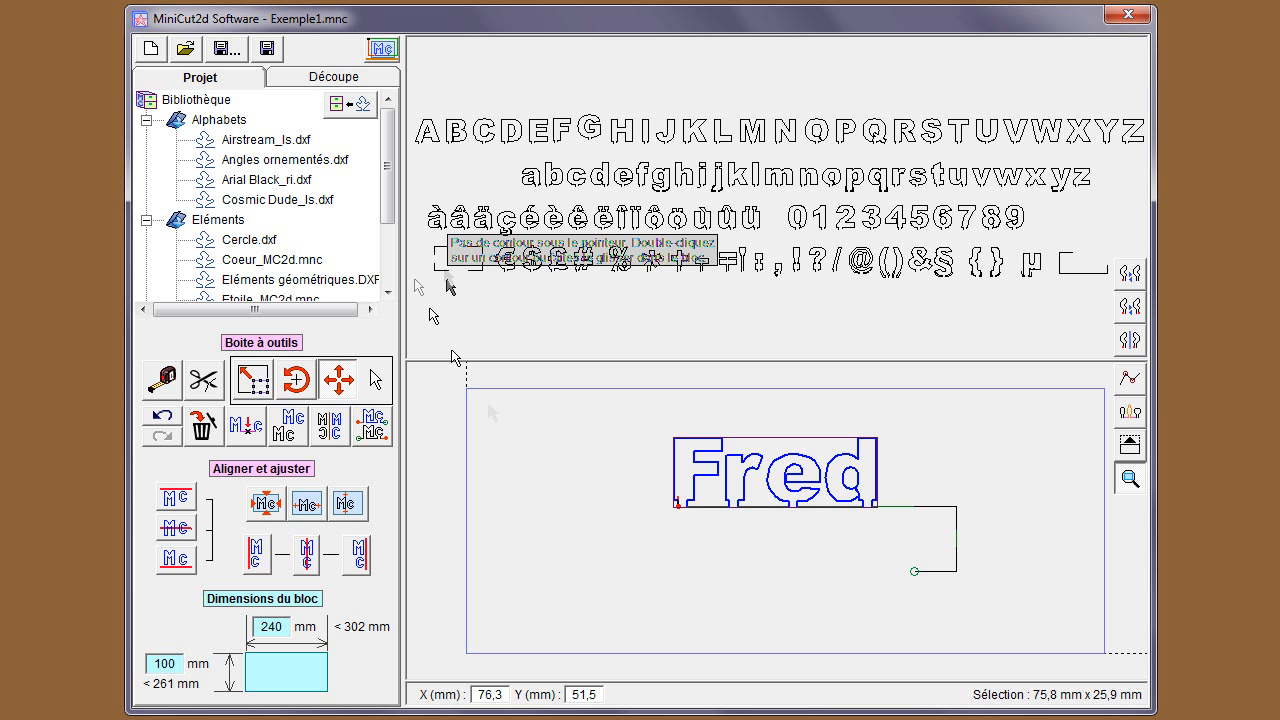
{"action": "left_click_drag", "start_coordinate": [443, 262], "coordinate": [622, 517]}
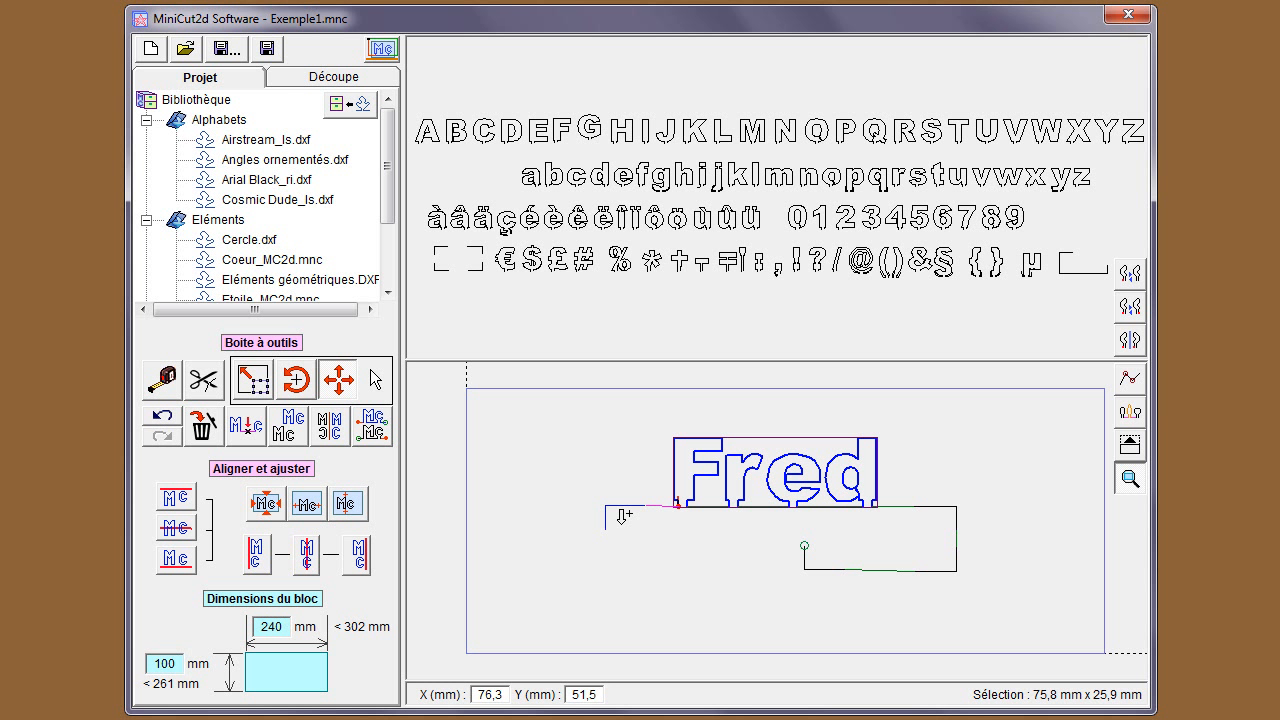
{"action": "left_click_drag", "start_coordinate": [814, 565], "coordinate": [610, 560]}
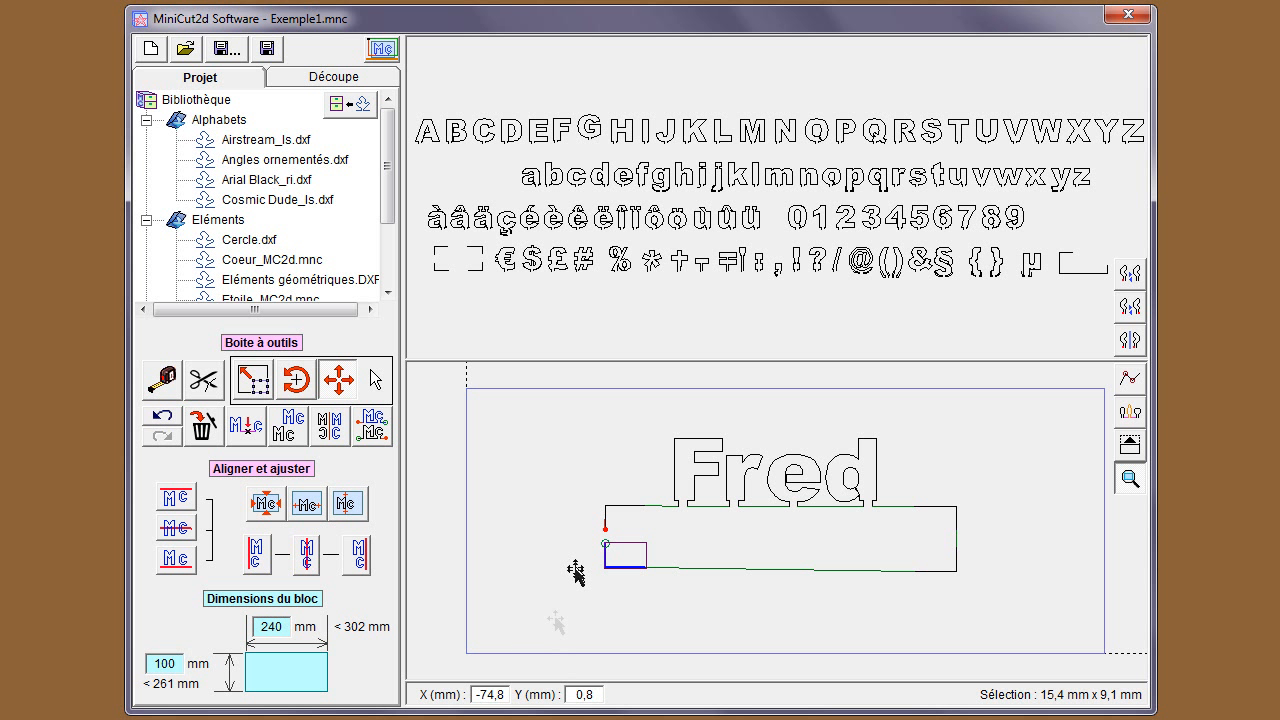
{"action": "left_click", "coordinate": [192, 415]}
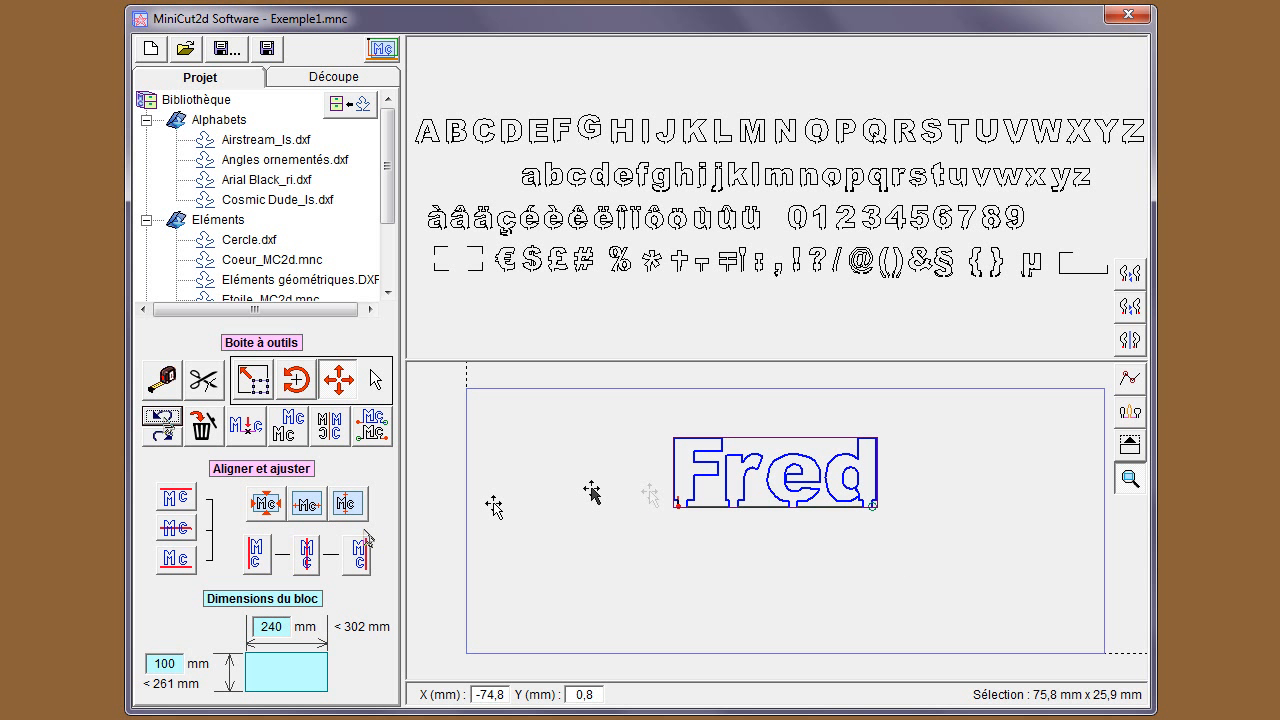
{"action": "left_click", "coordinate": [606, 580]}
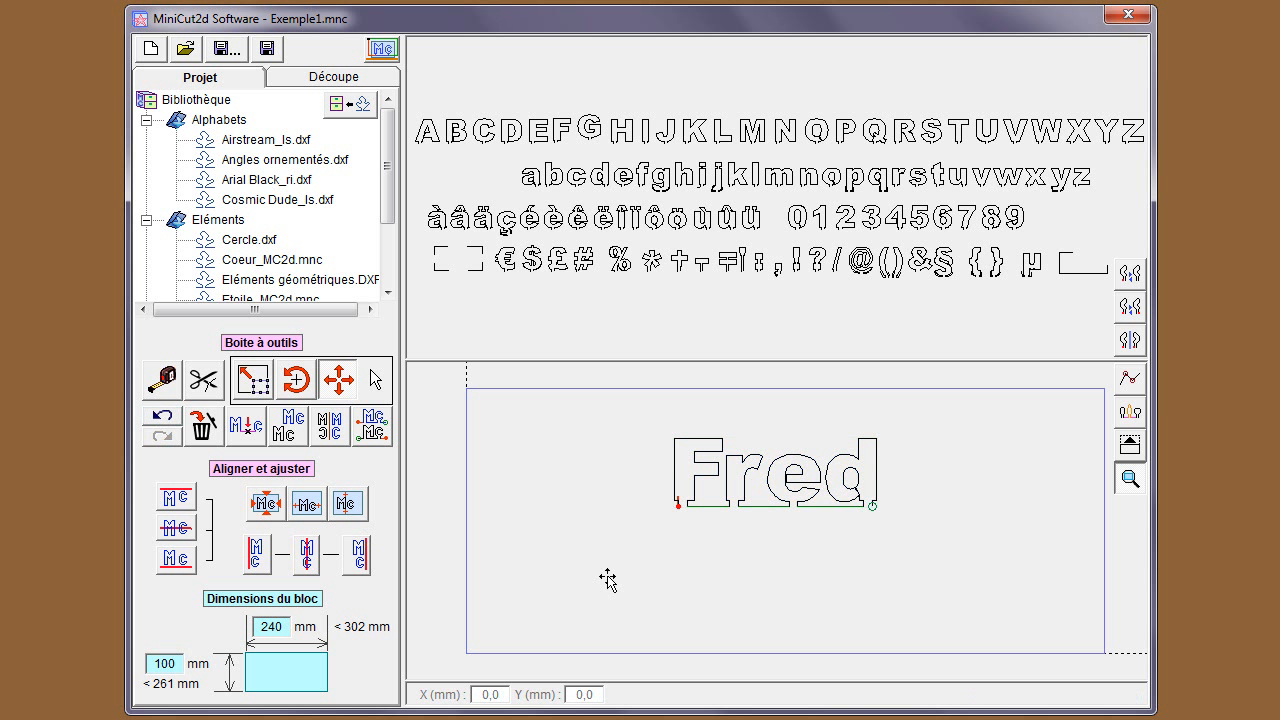
- In the cutting settings, try the wire exit paths through the block's left side and top, and restore the right-side exit
{"action": "left_click", "coordinate": [331, 78]}
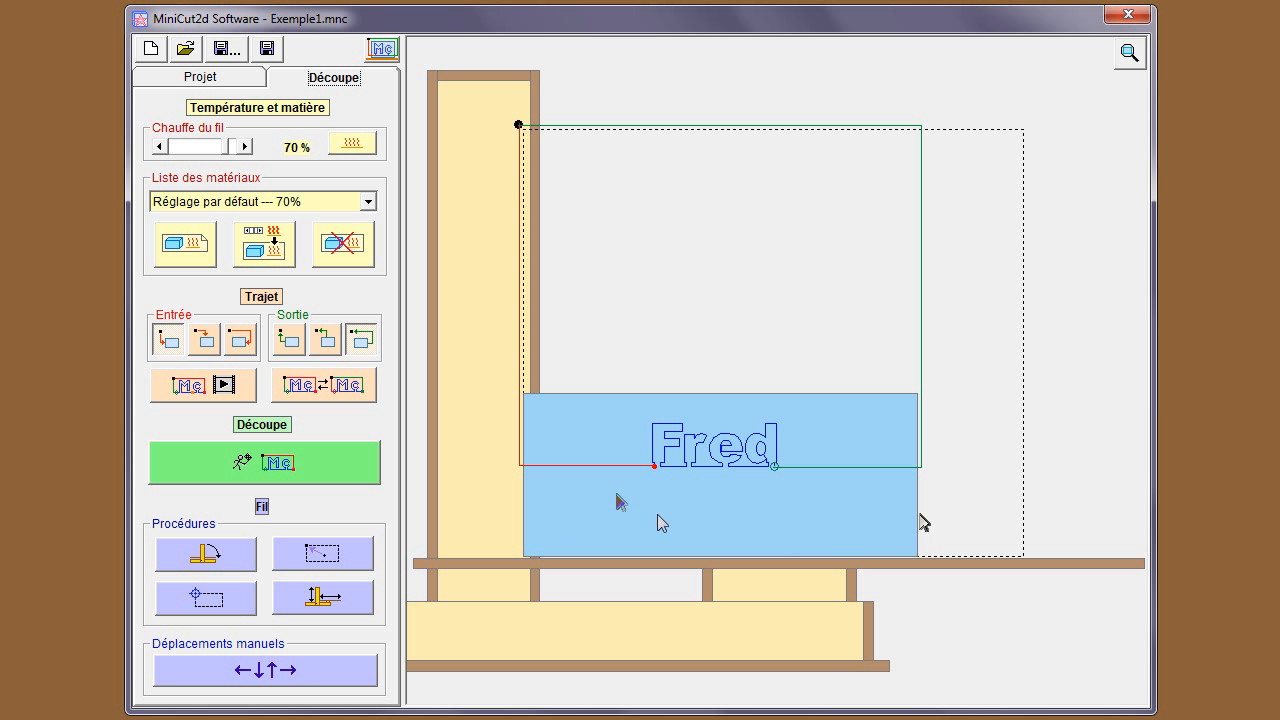
{"action": "left_click", "coordinate": [288, 342]}
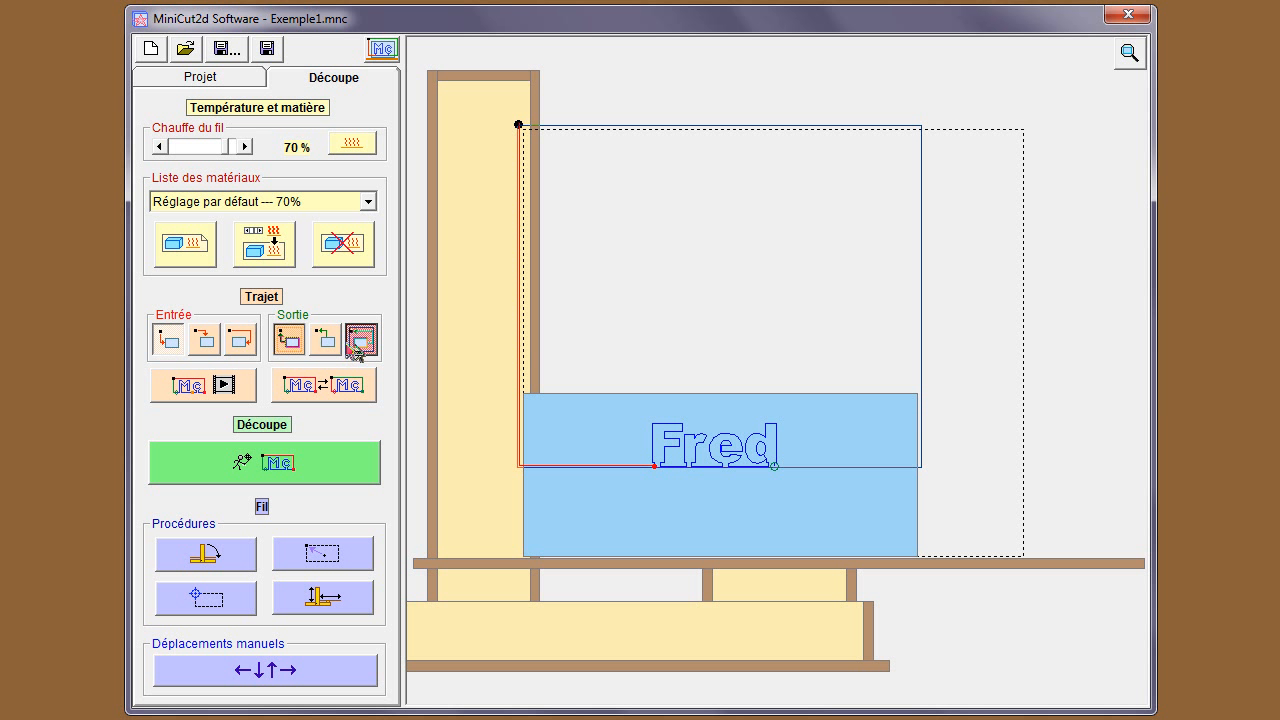
{"action": "left_click", "coordinate": [326, 341]}
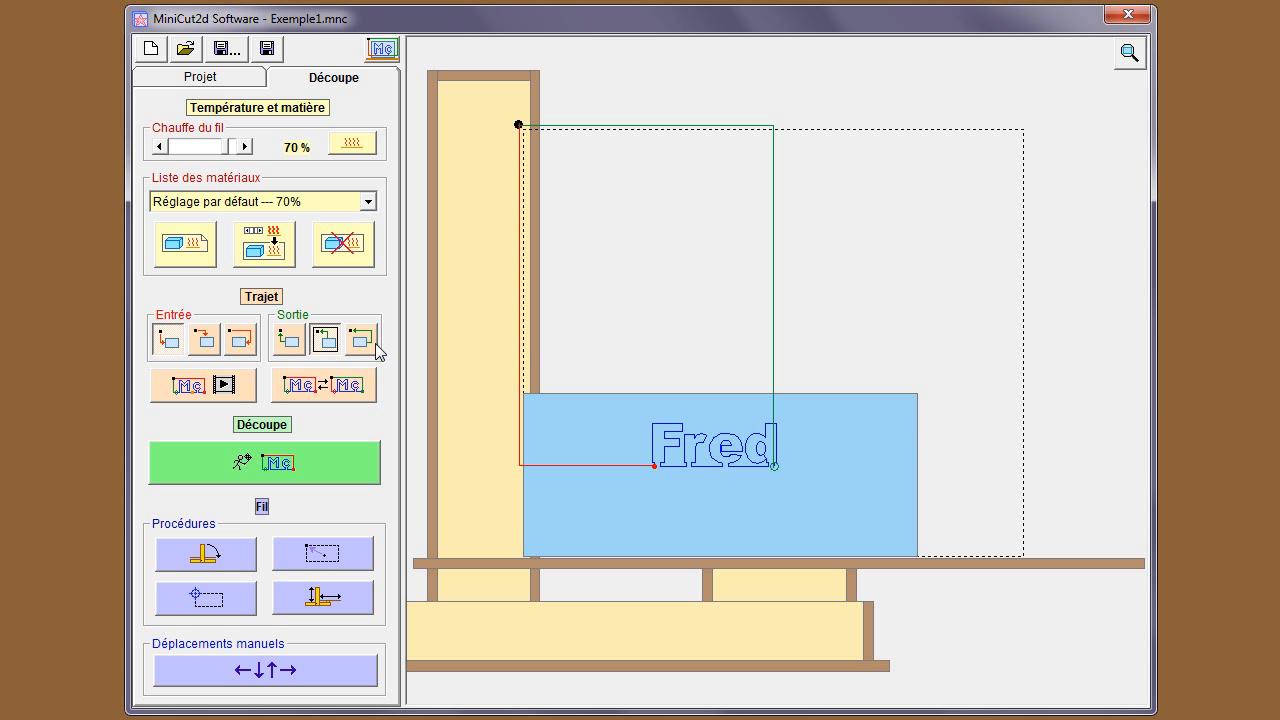
{"action": "left_click", "coordinate": [374, 343]}
- Try the wire entry paths through the block's right side and top, restore the left-side entry, and return to the project
{"action": "left_click", "coordinate": [240, 340]}
{"action": "left_click", "coordinate": [206, 342]}
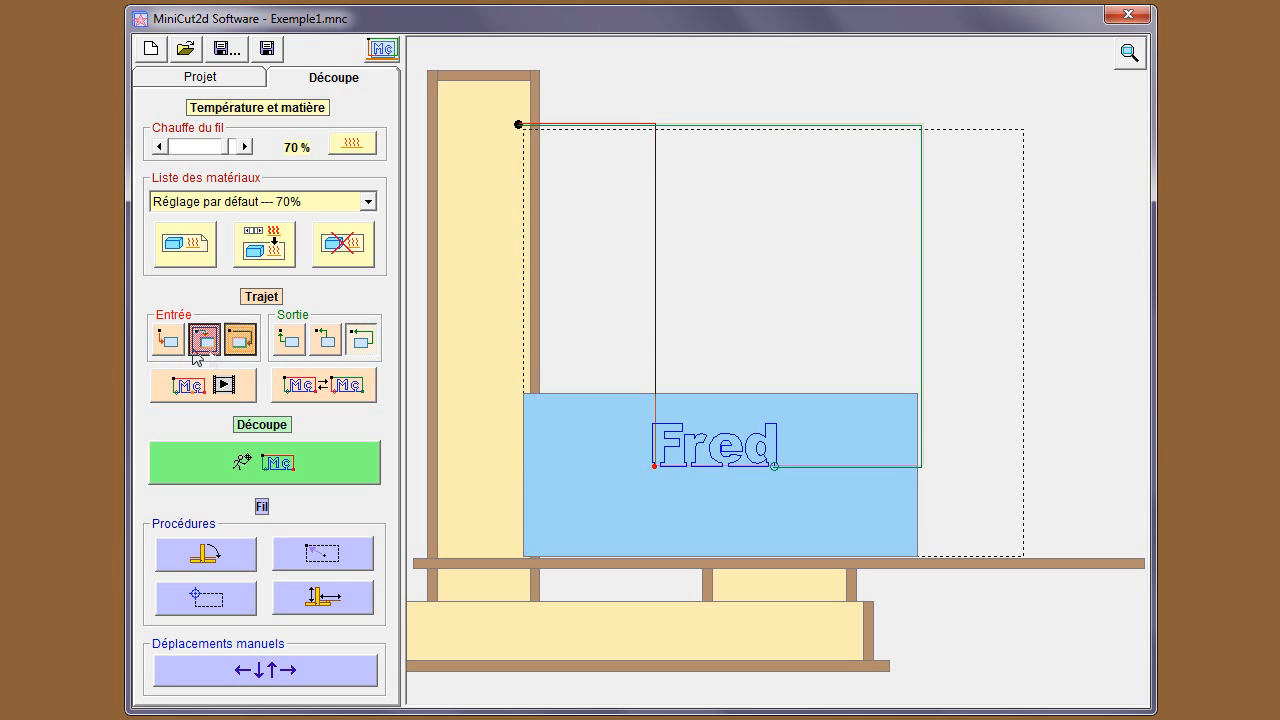
{"action": "left_click", "coordinate": [168, 340]}
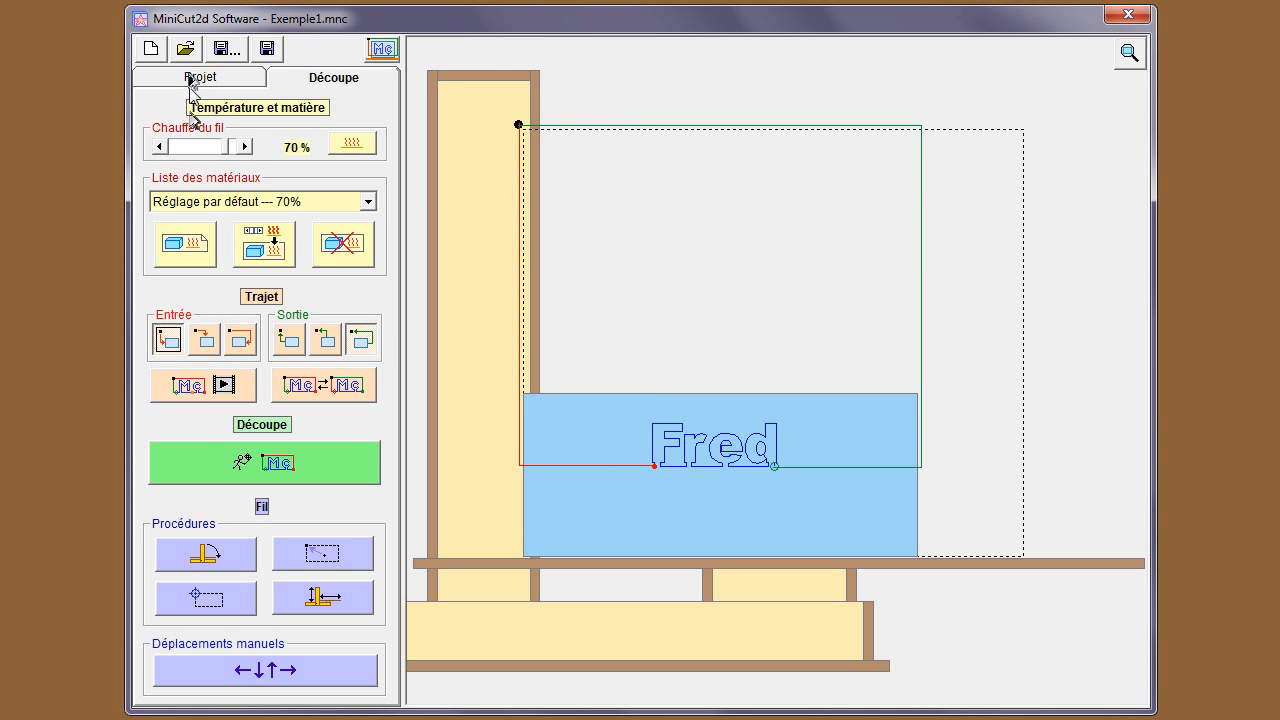
{"action": "left_click", "coordinate": [192, 79]}
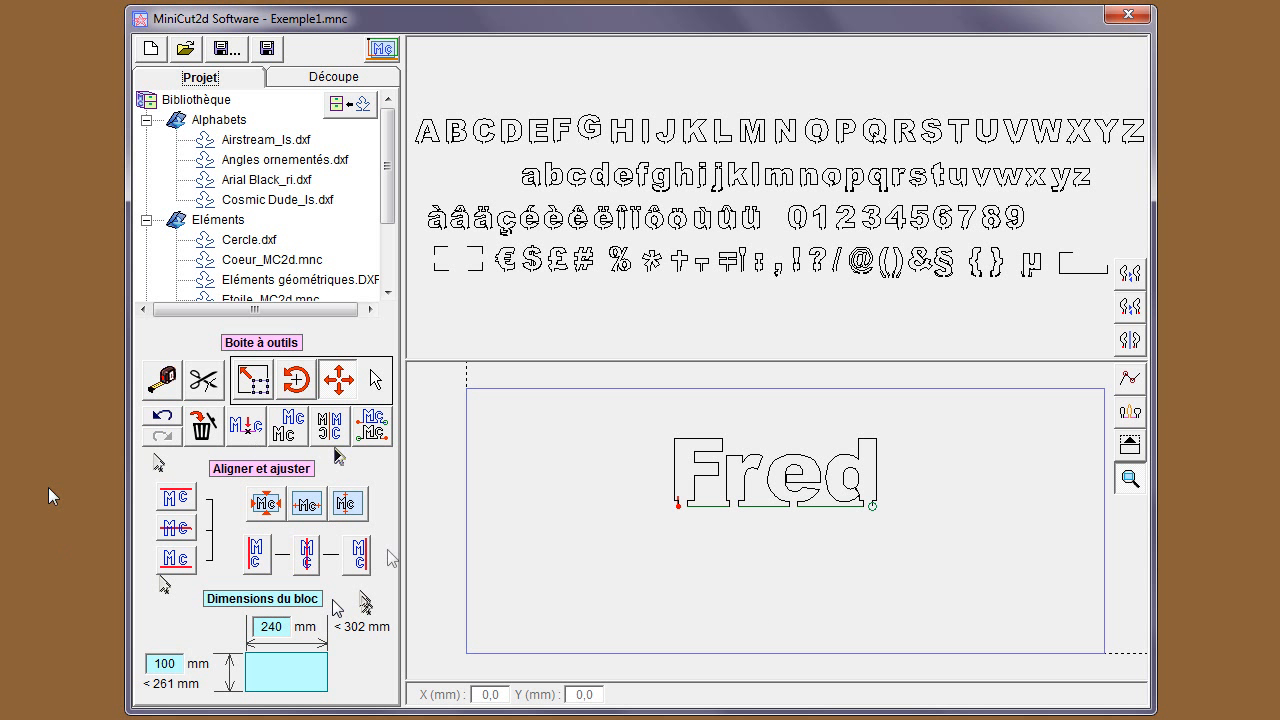
- Enlarge the lettering to fit the block and centre it horizontally and vertically
{"action": "left_click", "coordinate": [267, 504]}
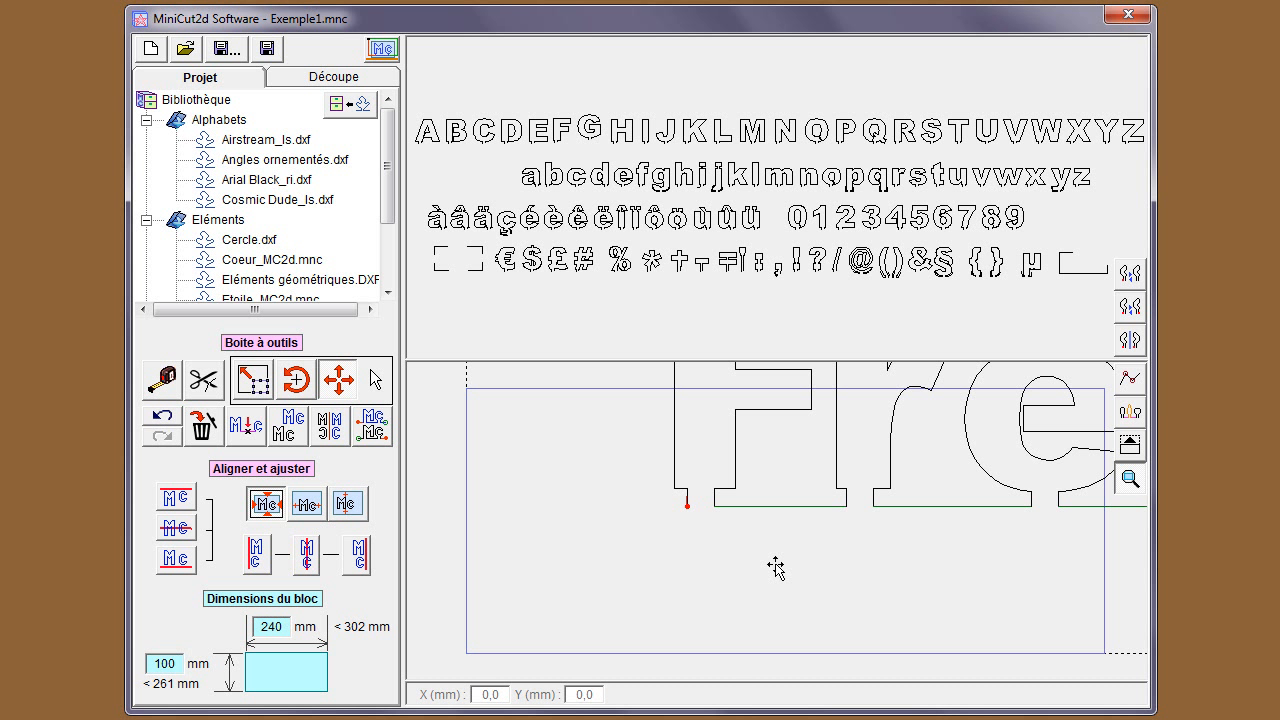
{"action": "left_click", "coordinate": [307, 504]}
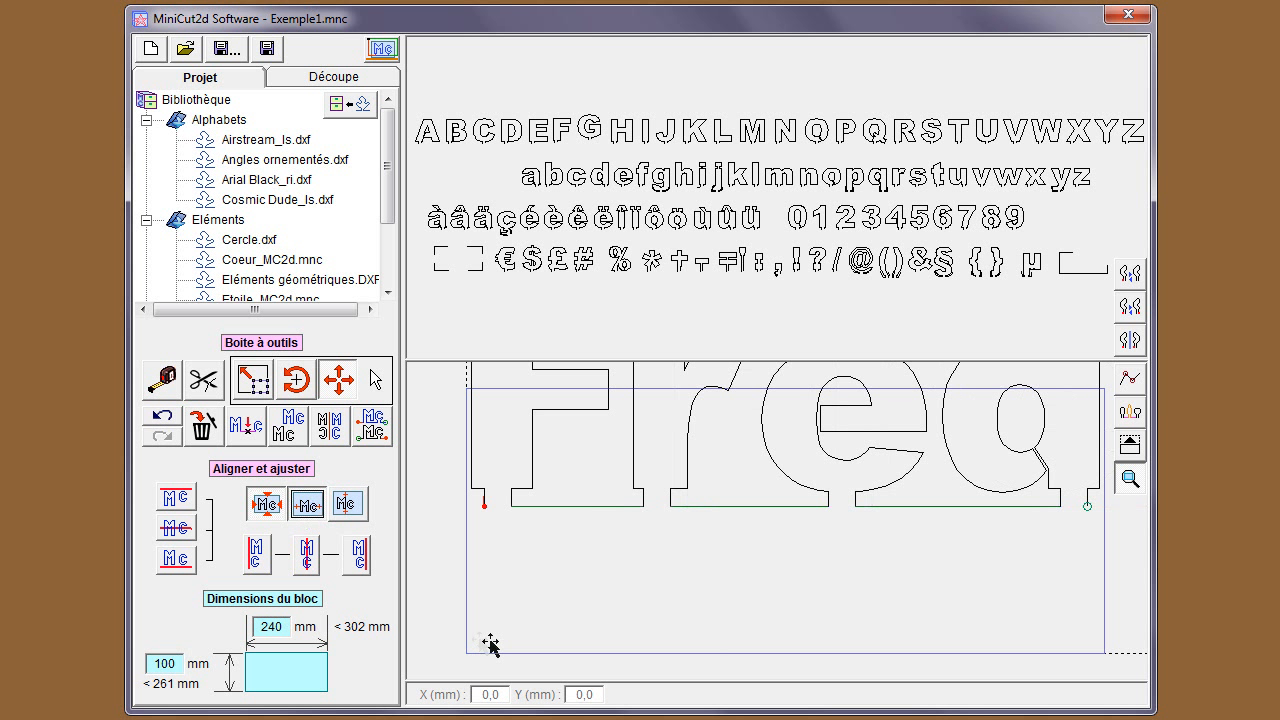
{"action": "left_click", "coordinate": [348, 505]}
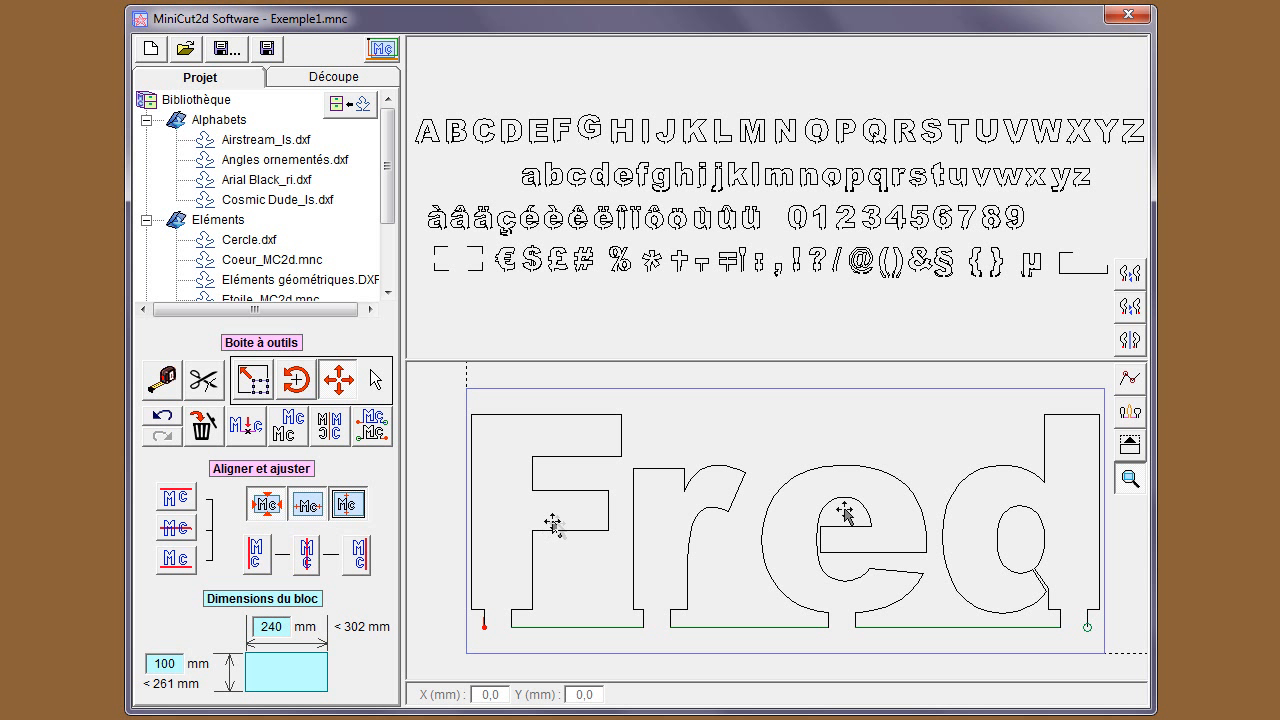
- Move the four letters individually to staggered positions in the block, with F high on the left and e lowered between r and d
{"action": "left_click_drag", "start_coordinate": [973, 575], "coordinate": [968, 428]}
{"action": "left_click_drag", "start_coordinate": [615, 555], "coordinate": [467, 462]}
{"action": "left_click_drag", "start_coordinate": [1038, 500], "coordinate": [1105, 583]}
{"action": "left_click_drag", "start_coordinate": [880, 594], "coordinate": [857, 363]}
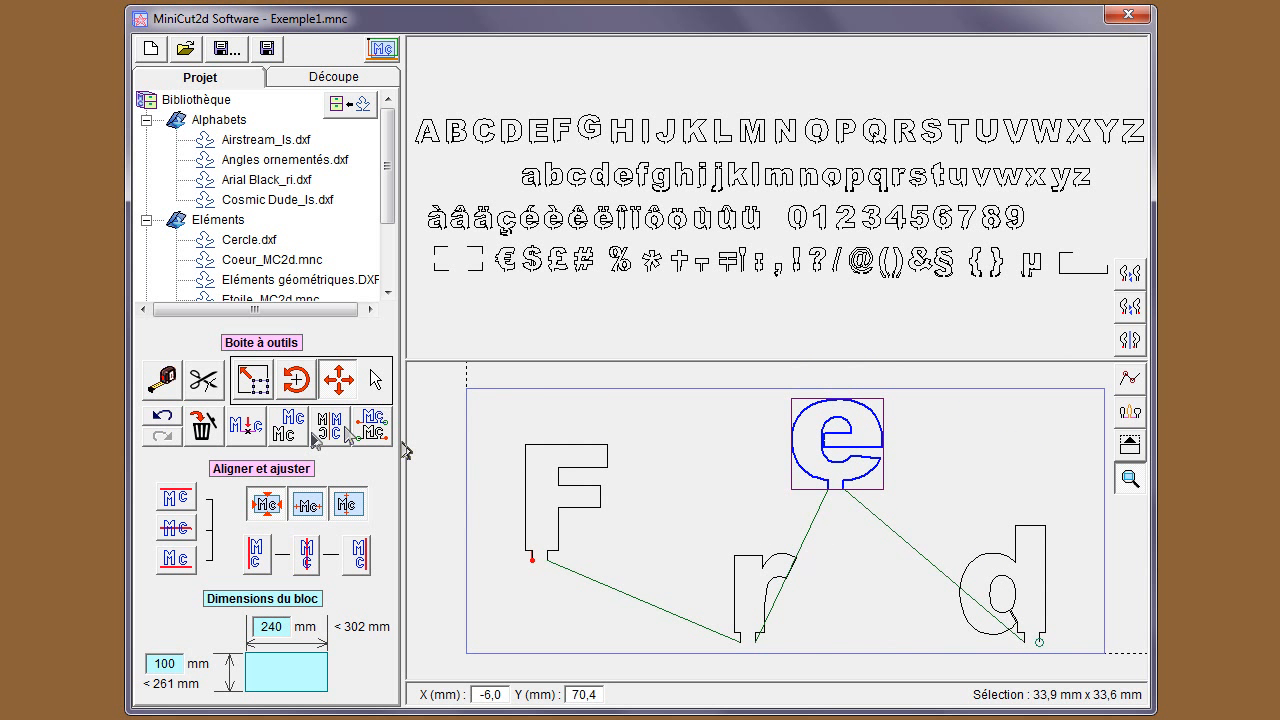
{"action": "left_click", "coordinate": [346, 504]}
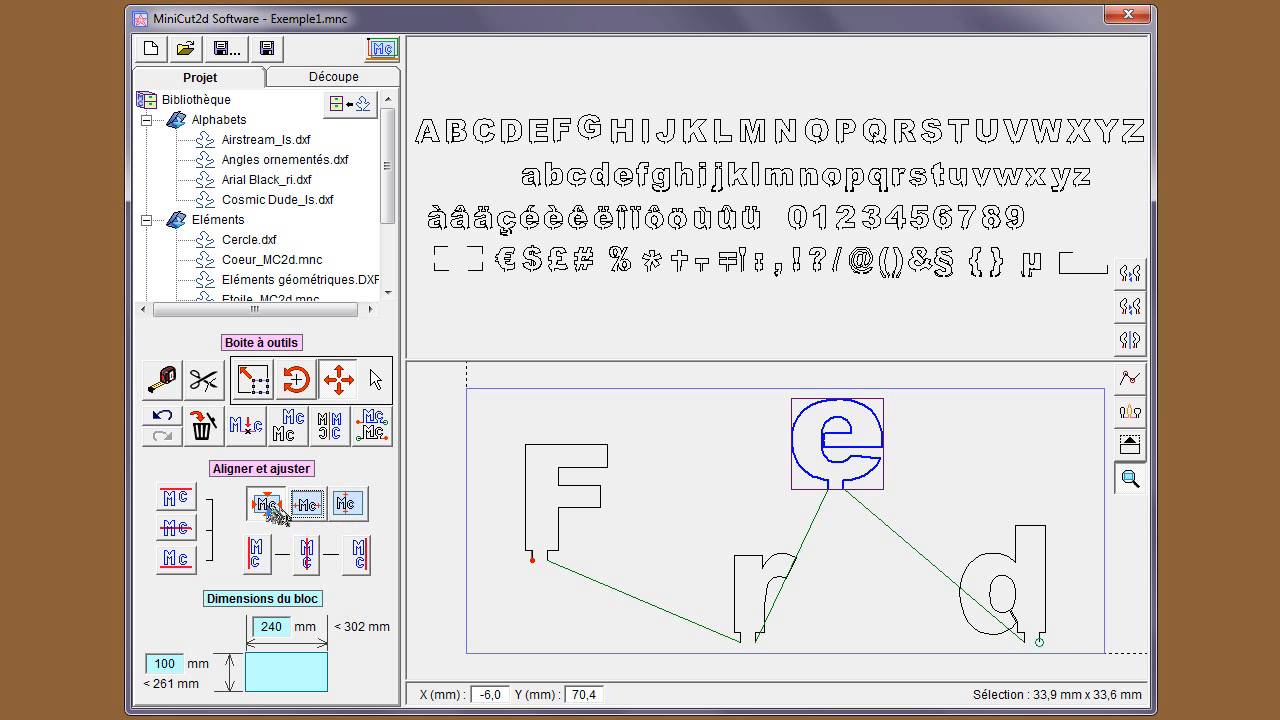
{"action": "left_click_drag", "start_coordinate": [843, 463], "coordinate": [888, 588]}
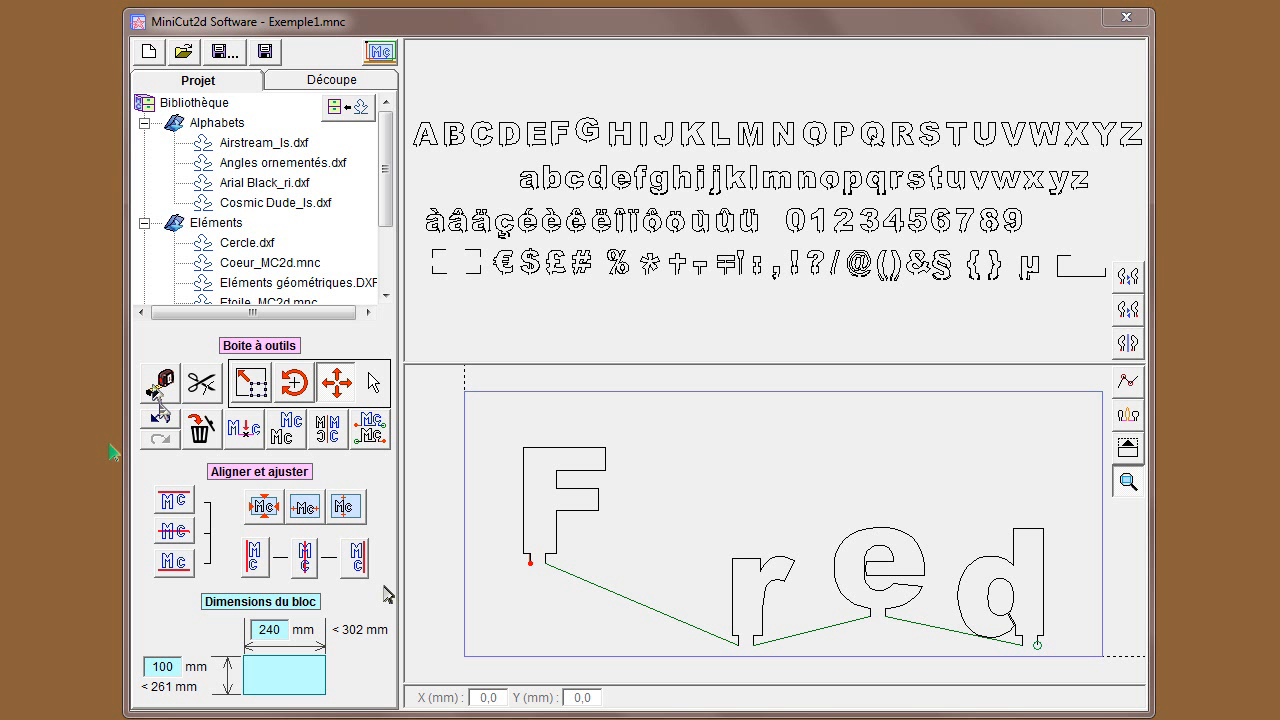
- Measure the F's top edge and, with contour points shown, the distance from the r's upper-left corner to the top of the e
{"action": "left_click", "coordinate": [161, 383]}
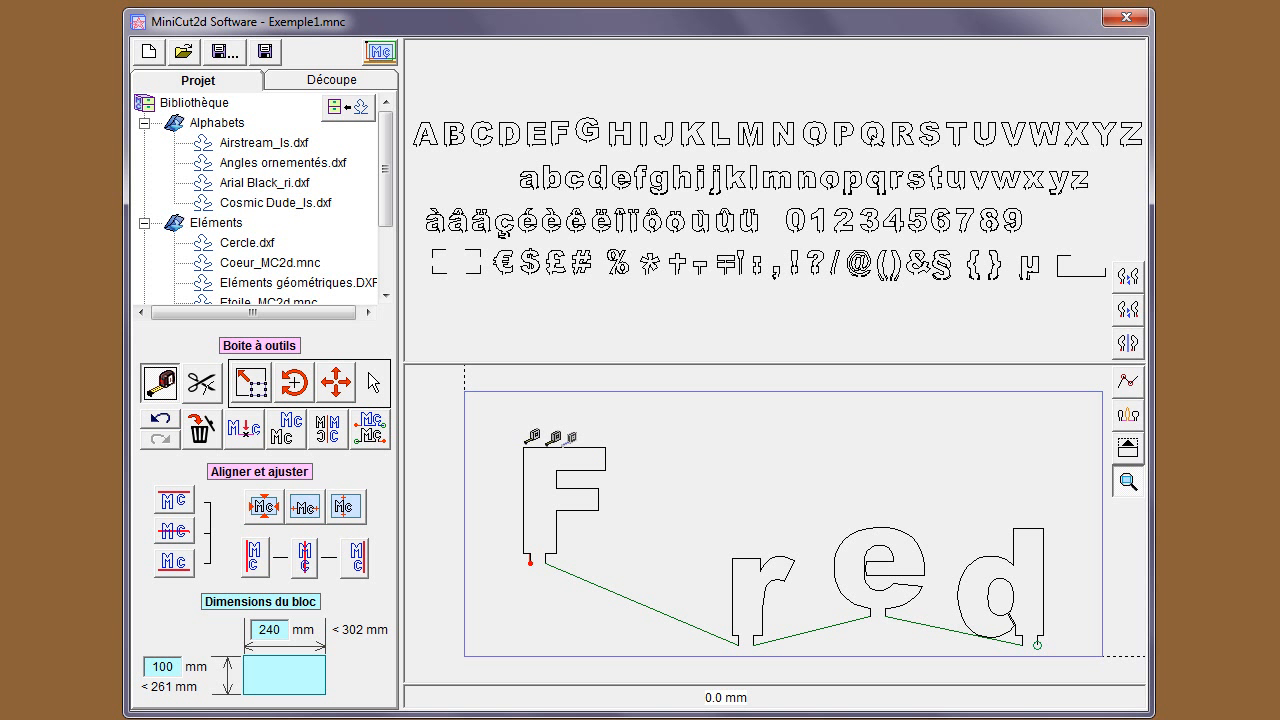
{"action": "left_click", "coordinate": [523, 447]}
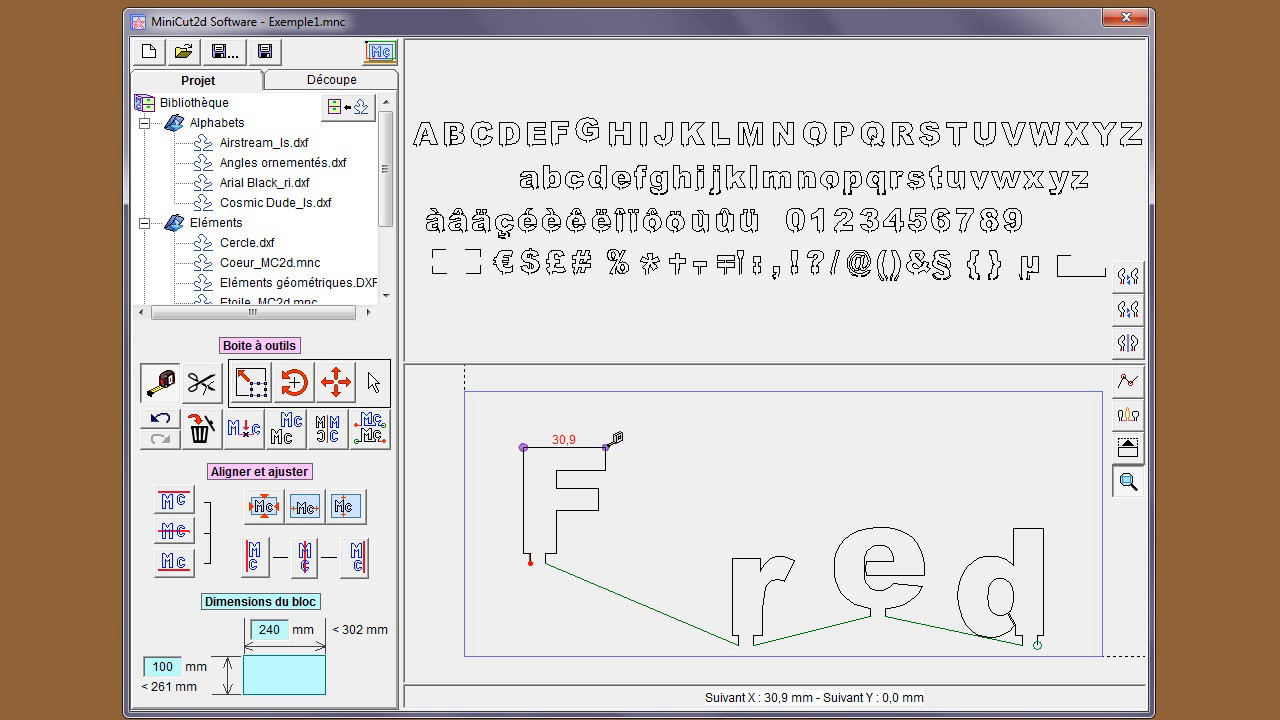
{"action": "left_click", "coordinate": [1128, 381]}
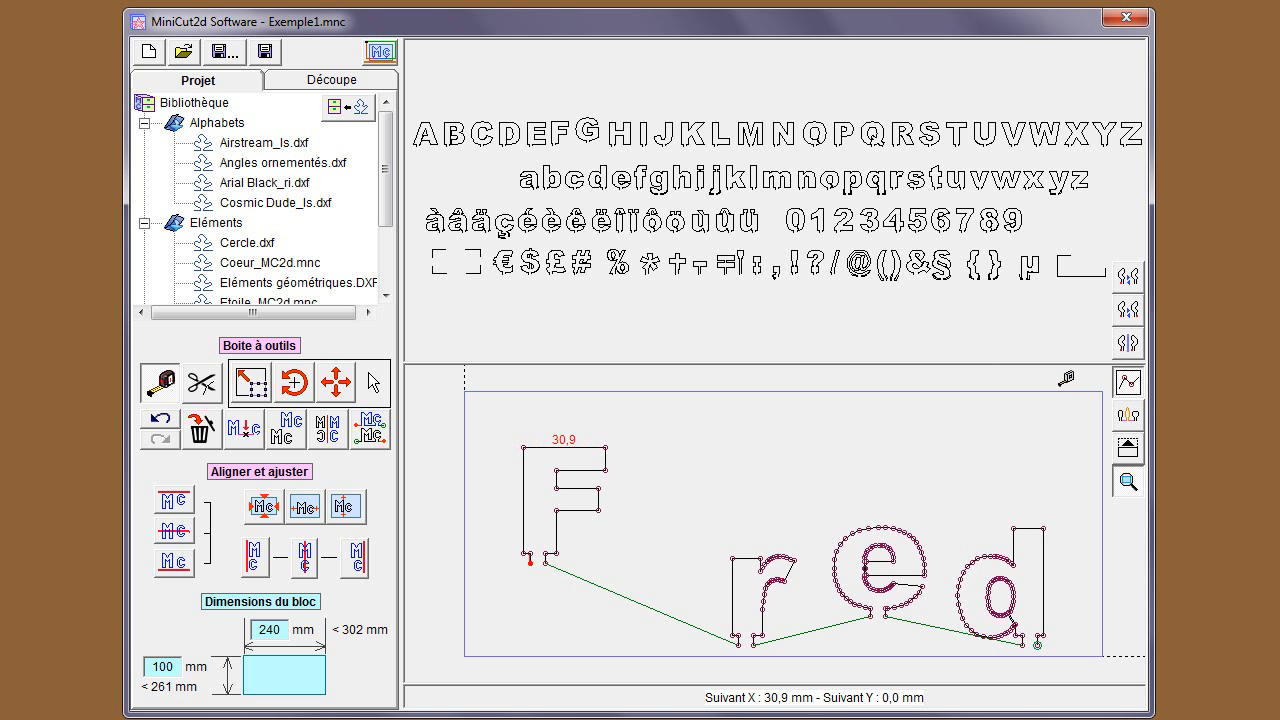
{"action": "left_click", "coordinate": [733, 557]}
{"action": "left_click", "coordinate": [882, 523]}
{"action": "left_click", "coordinate": [1126, 405]}
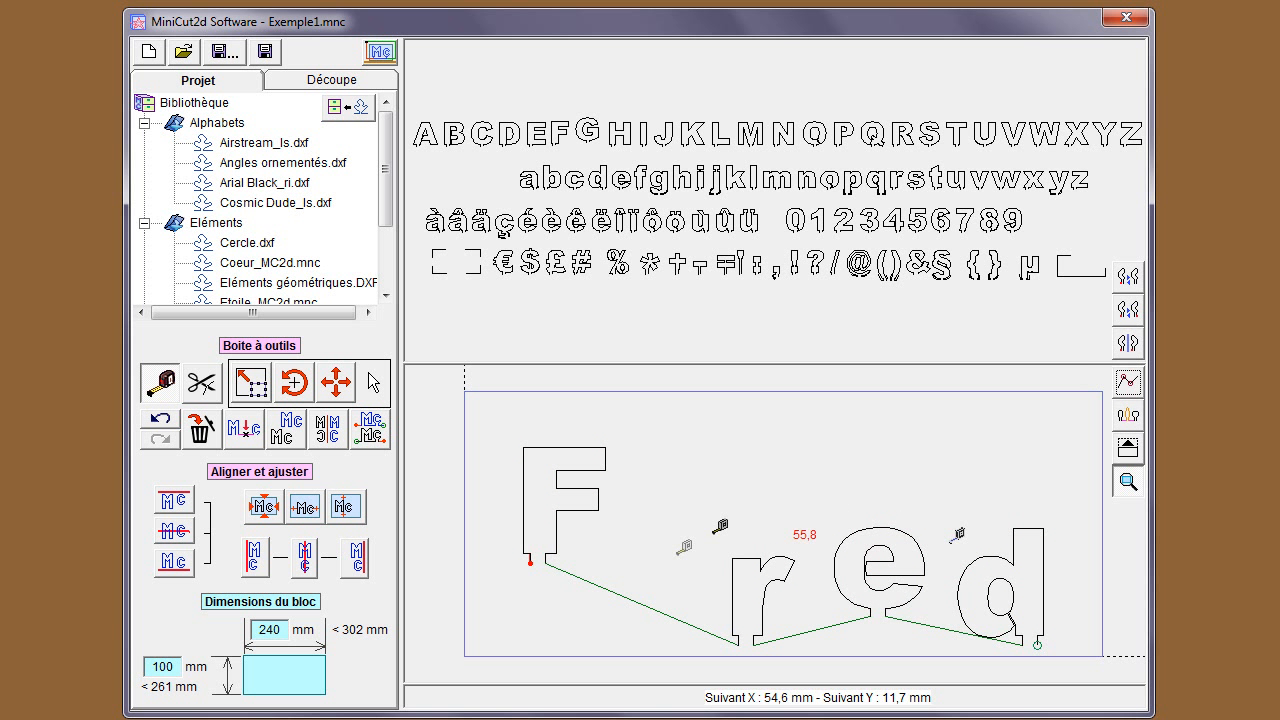
- Split the F's contour at its upper-right corner and move the left portion about 16 mm left and 13 mm up
{"action": "left_click", "coordinate": [203, 388]}
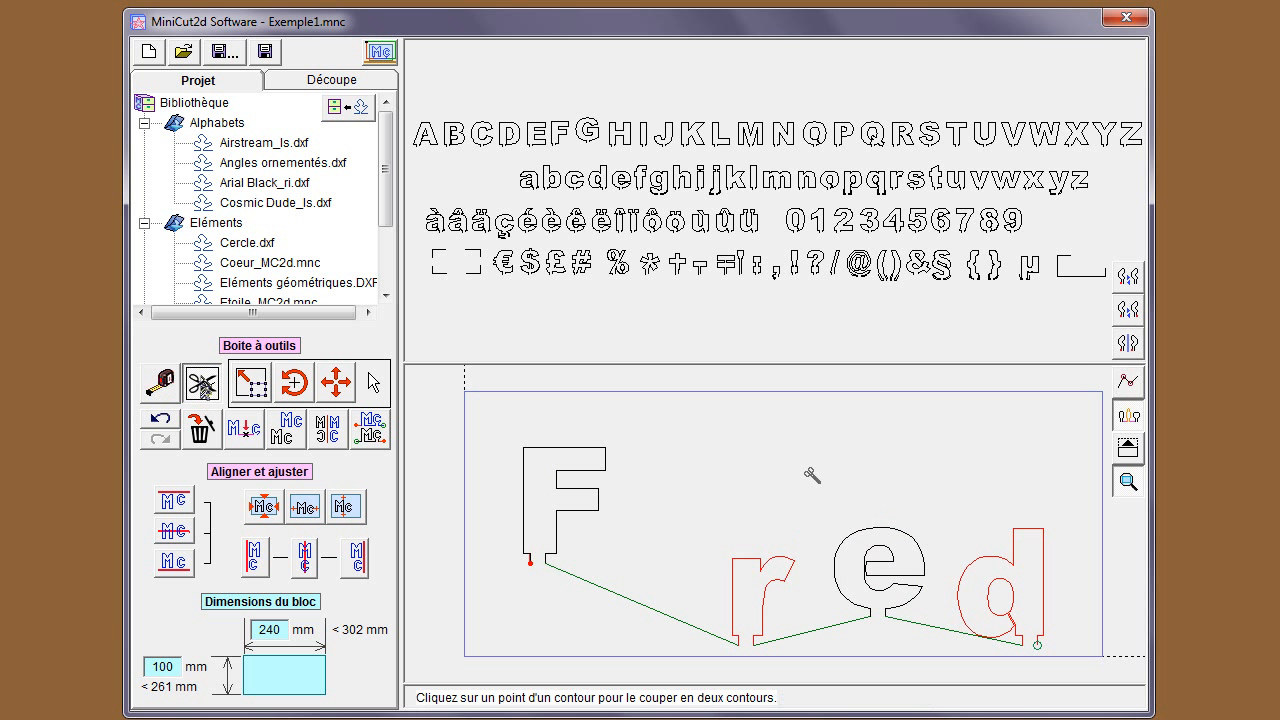
{"action": "left_click", "coordinate": [1128, 384]}
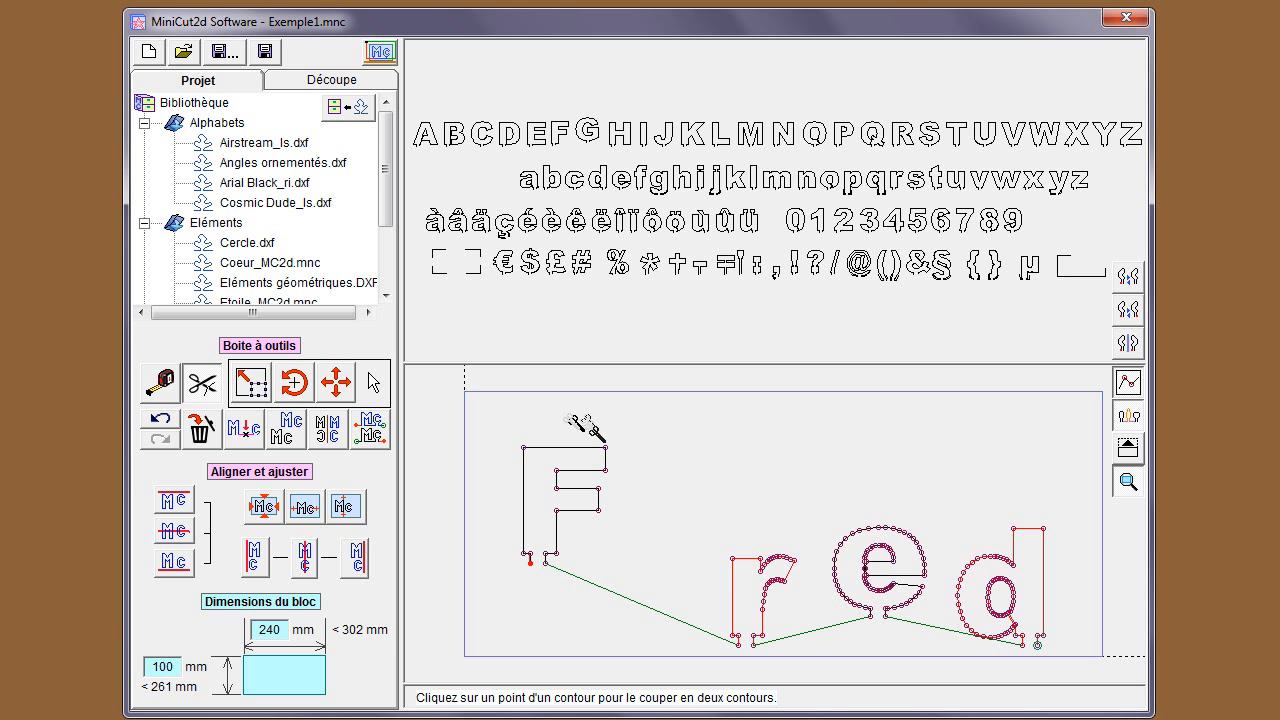
{"action": "left_click", "coordinate": [597, 437]}
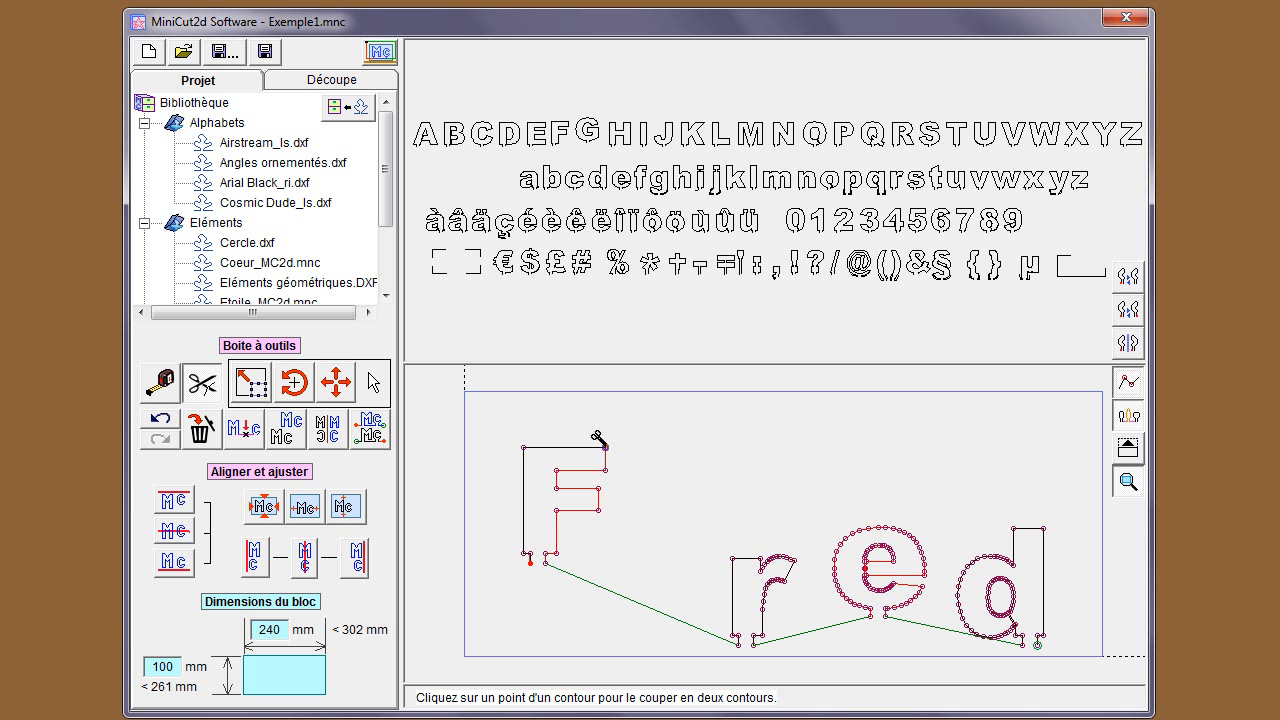
{"action": "left_click", "coordinate": [1125, 386]}
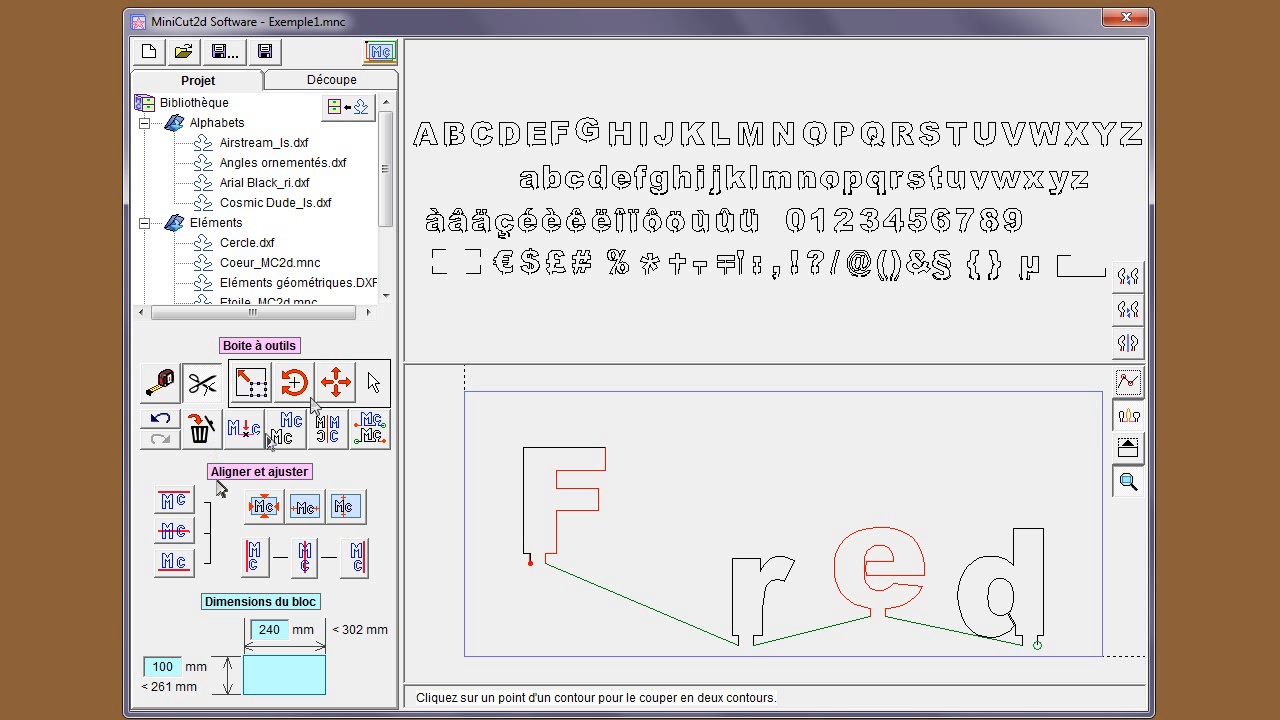
{"action": "left_click", "coordinate": [344, 386]}
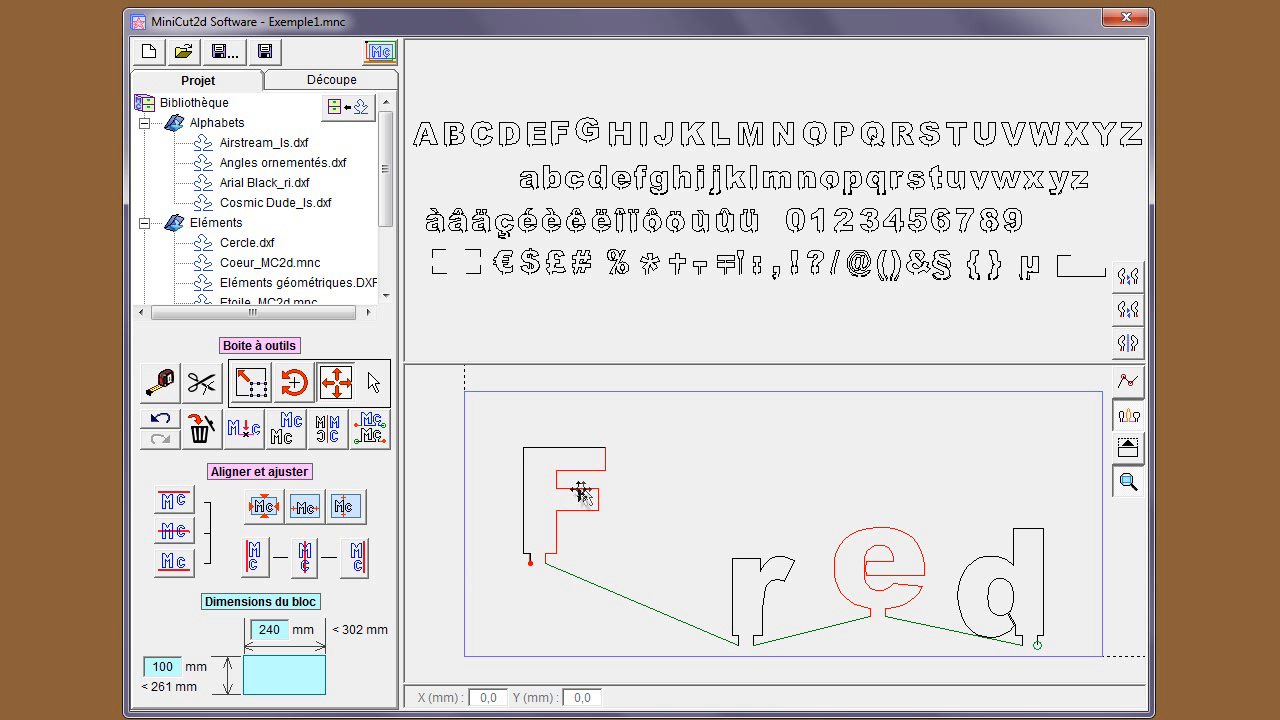
{"action": "left_click_drag", "start_coordinate": [528, 449], "coordinate": [485, 412]}
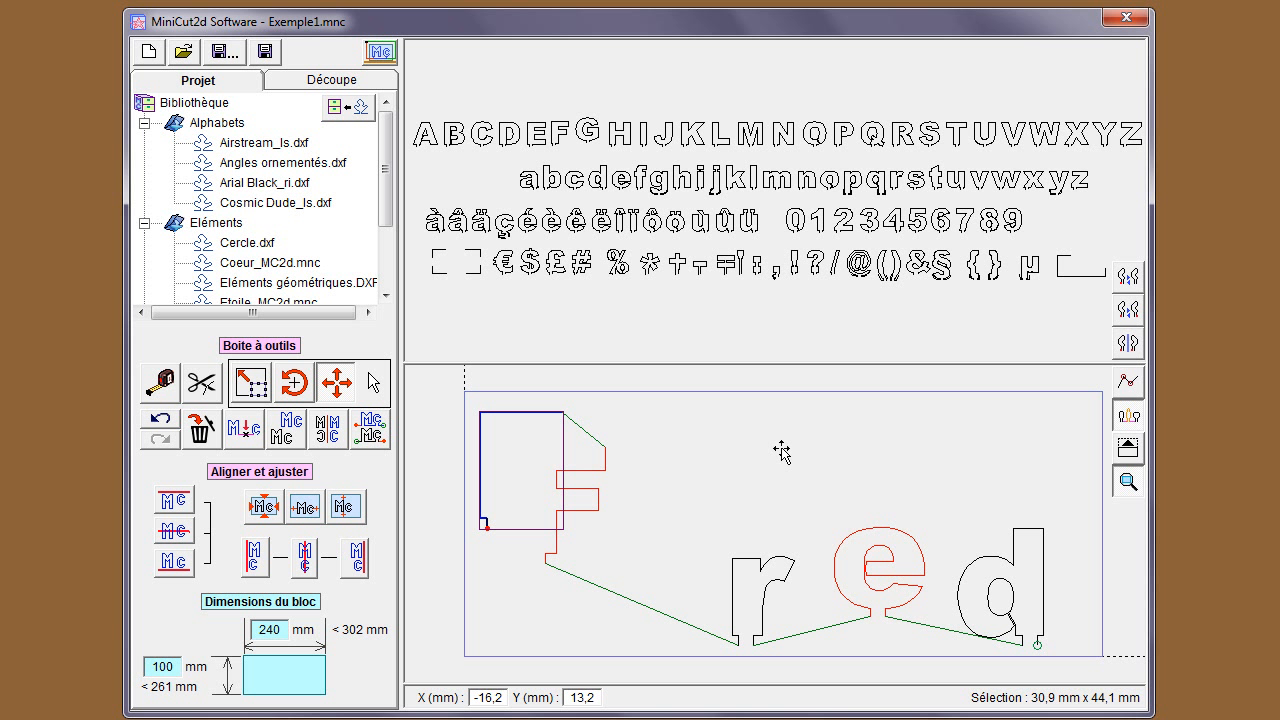
- Reload the Arial Black_ri.dxf alphabet and delete all the lettering from the block
{"action": "left_click", "coordinate": [246, 242]}
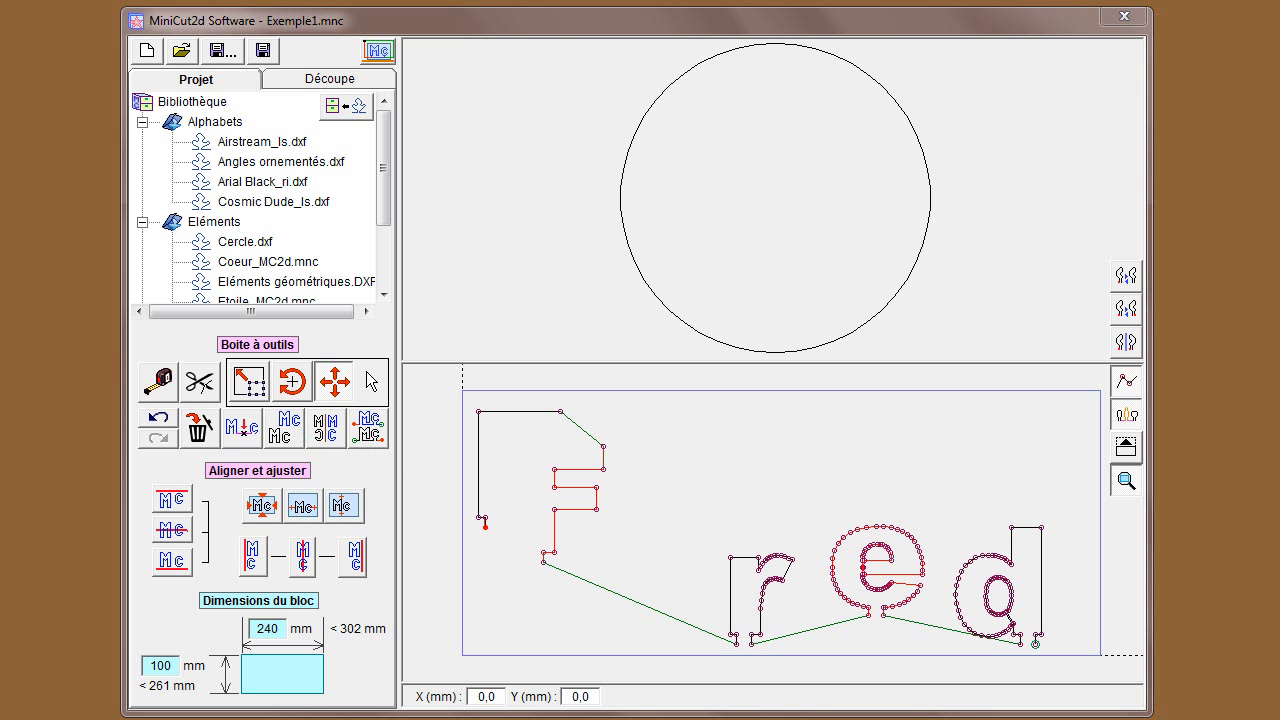
{"action": "left_click", "coordinate": [246, 179]}
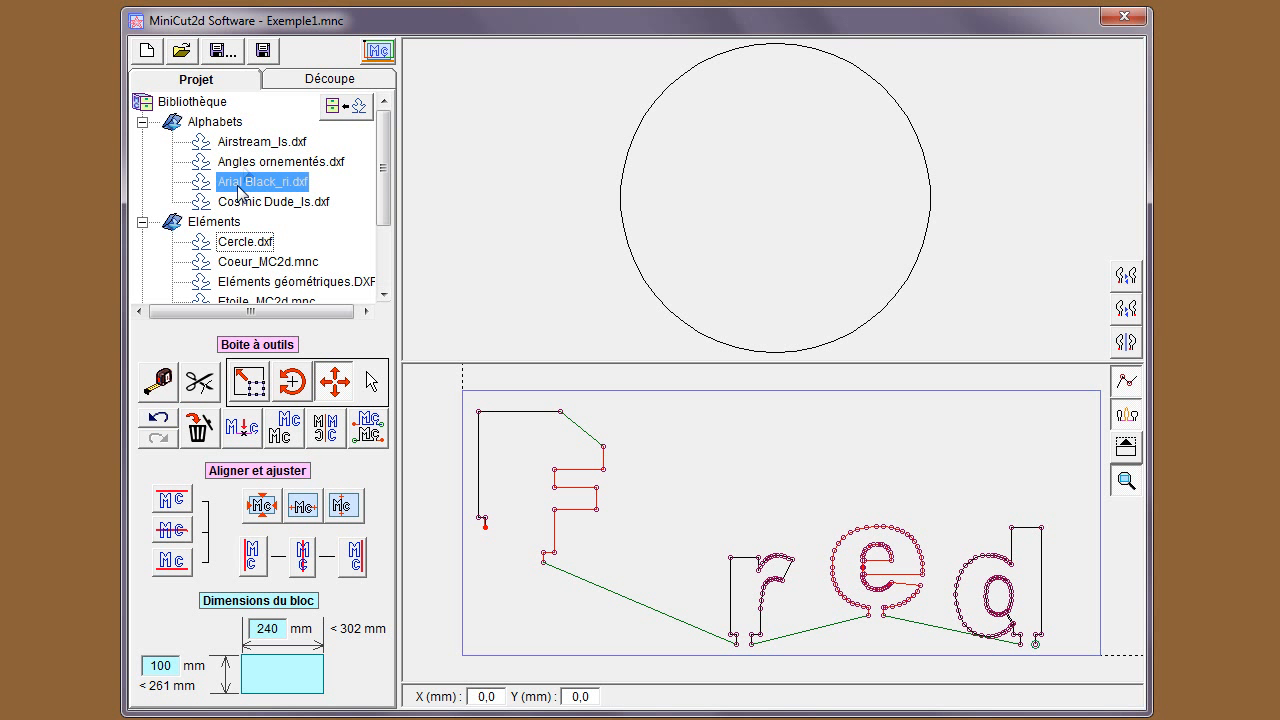
{"action": "mouse_move", "coordinate": [466, 396]}
{"action": "left_mouse_down"}
{"action": "mouse_move", "coordinate": [517, 491]}
{"action": "mouse_move", "coordinate": [1079, 672]}
{"action": "left_mouse_up"}
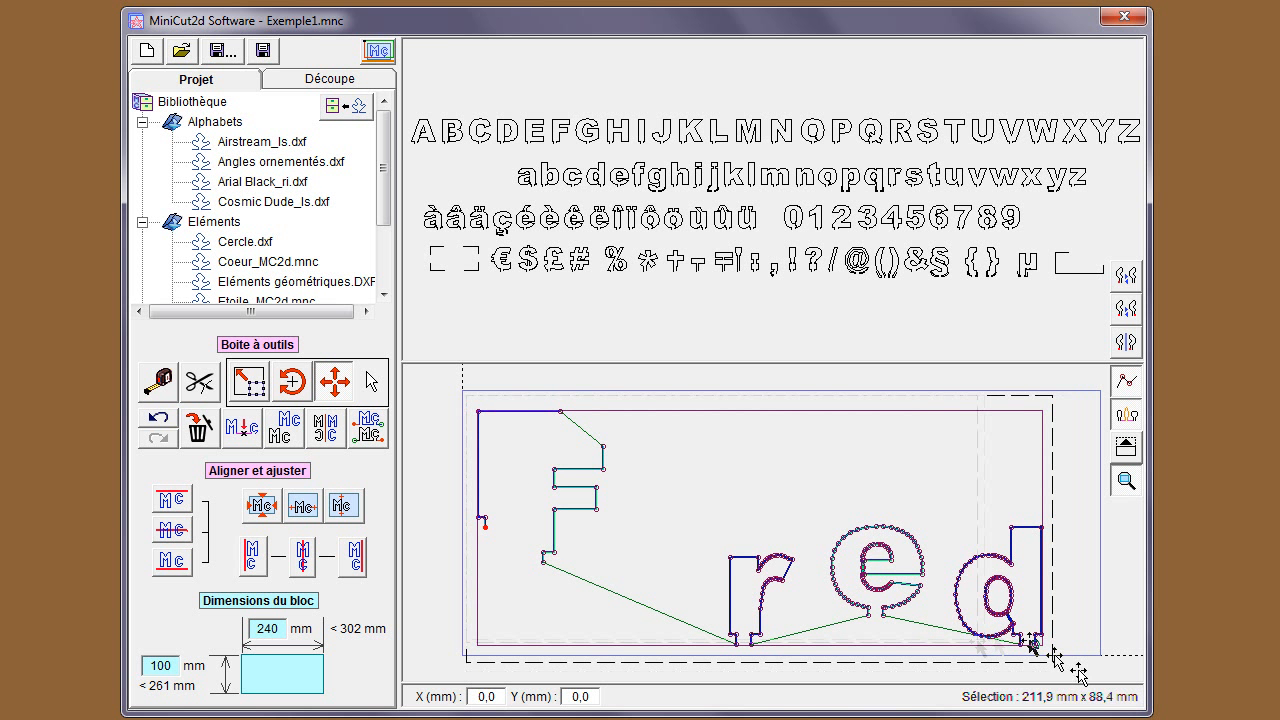
{"action": "key", "text": "Delete"}
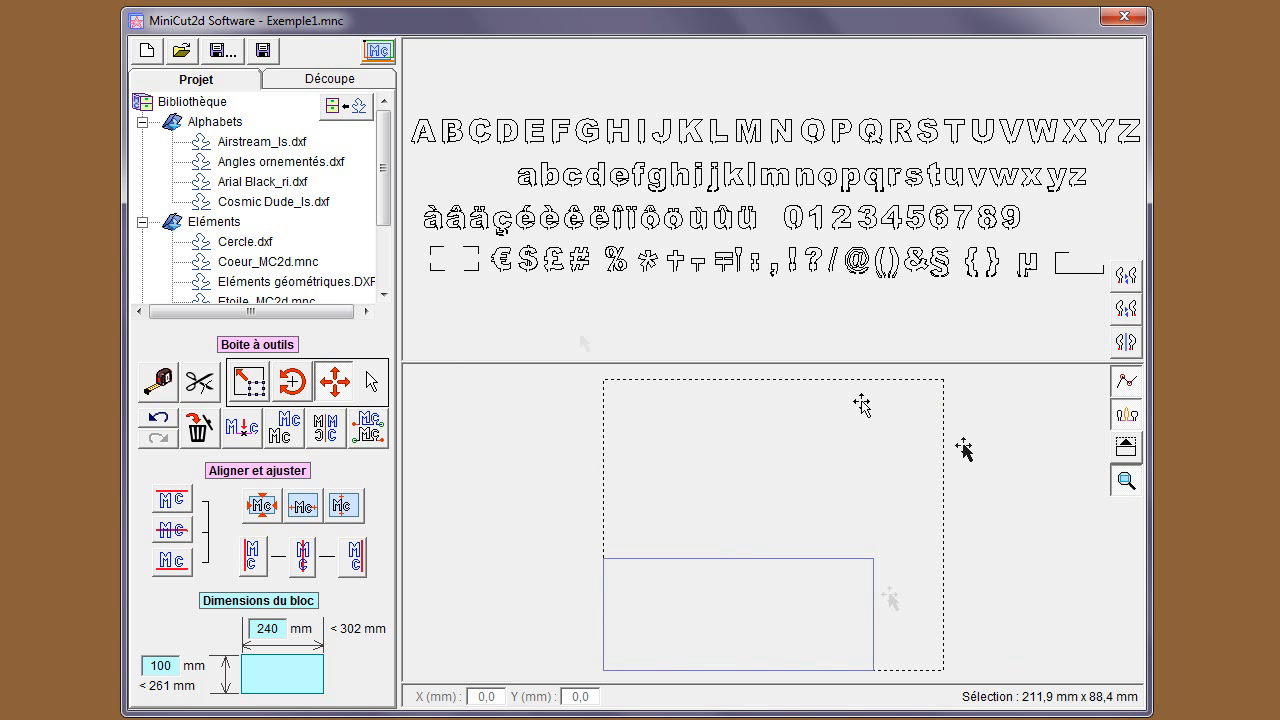
{"action": "left_click", "coordinate": [1127, 482]}
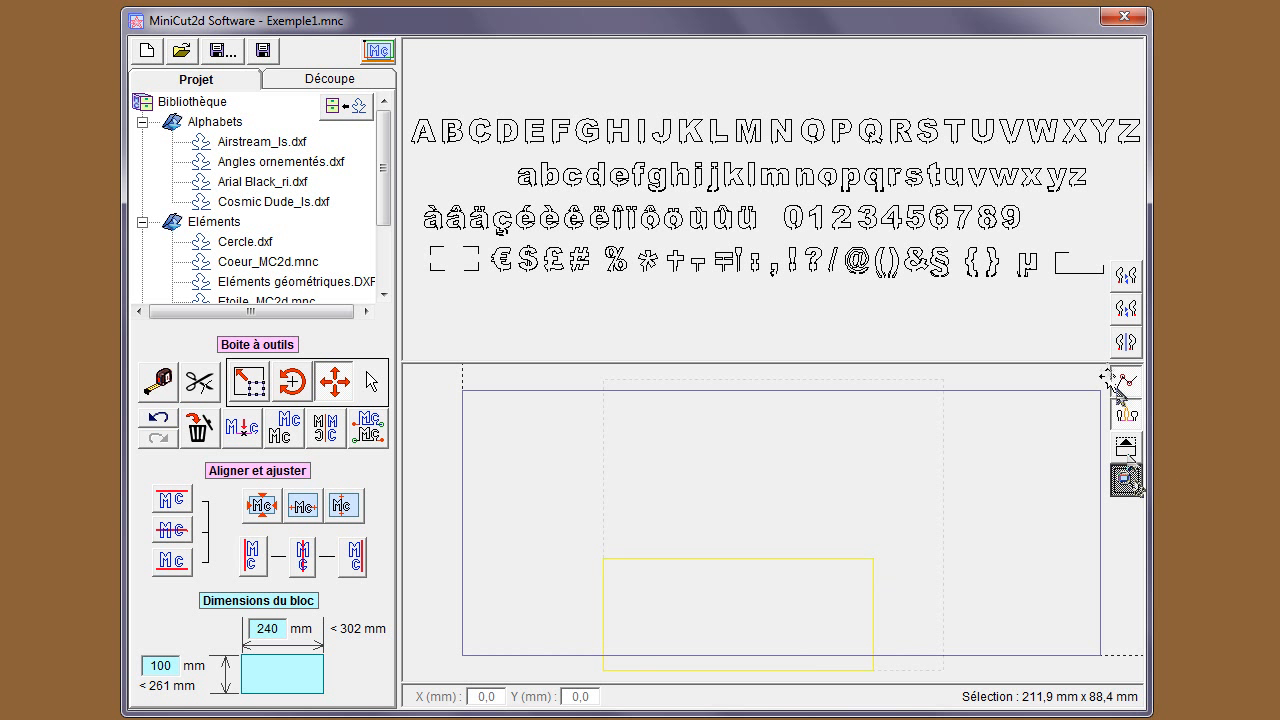
- Insert a capital F followed by lowercase r, e and d from the Arial Black alphabet into the block
{"action": "left_click", "coordinate": [560, 131]}
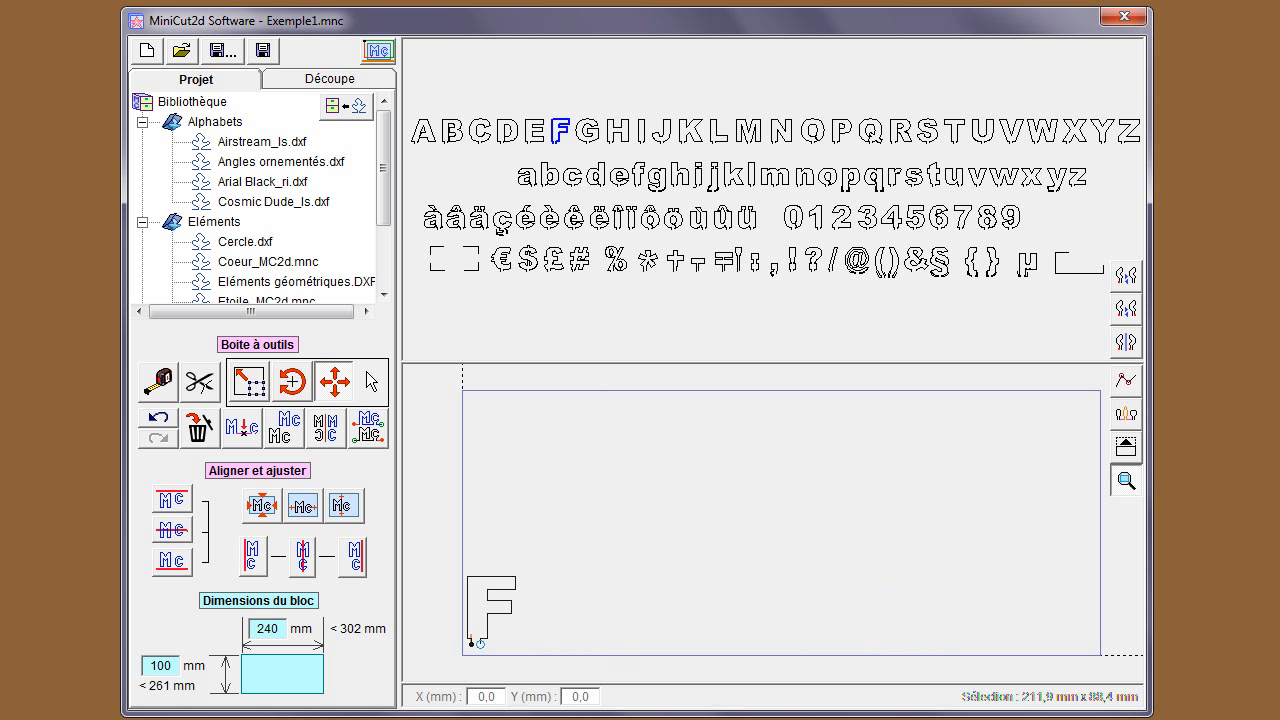
{"action": "left_click", "coordinate": [890, 181]}
{"action": "left_click", "coordinate": [619, 177]}
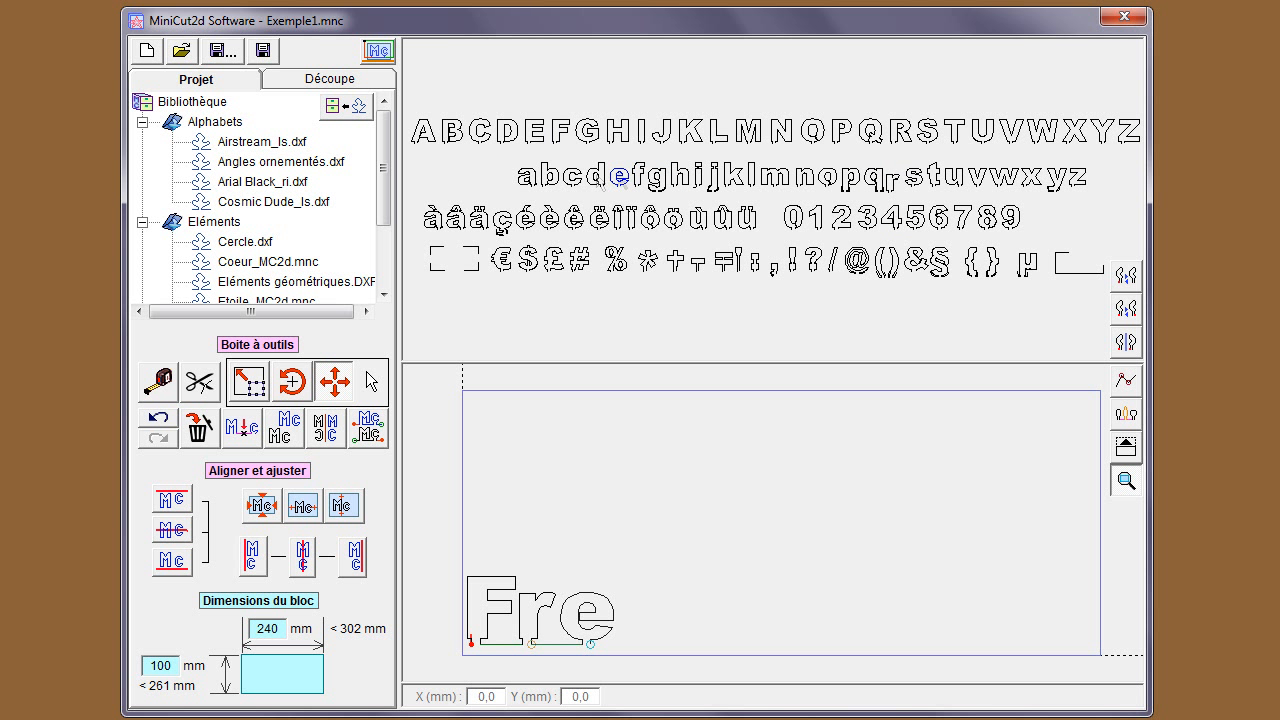
{"action": "left_click", "coordinate": [595, 177]}
- Move the four letters together to the middle of the block and enlarge them proportionally to about 169 by 58 mm
{"action": "left_click_drag", "start_coordinate": [452, 547], "coordinate": [518, 678]}
{"action": "left_click_drag", "start_coordinate": [611, 659], "coordinate": [688, 668]}
{"action": "left_click_drag", "start_coordinate": [601, 607], "coordinate": [774, 504]}
{"action": "left_click", "coordinate": [245, 385]}
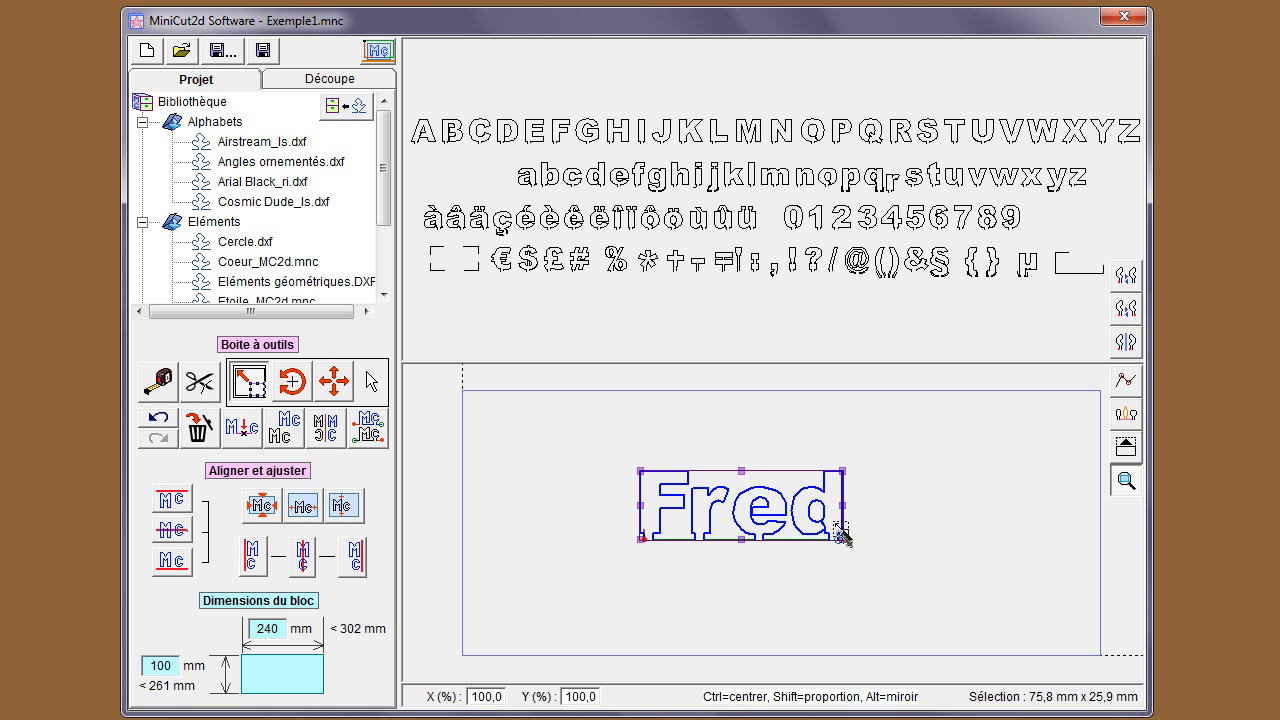
{"action": "left_click_drag", "start_coordinate": [840, 537], "coordinate": [1004, 600]}
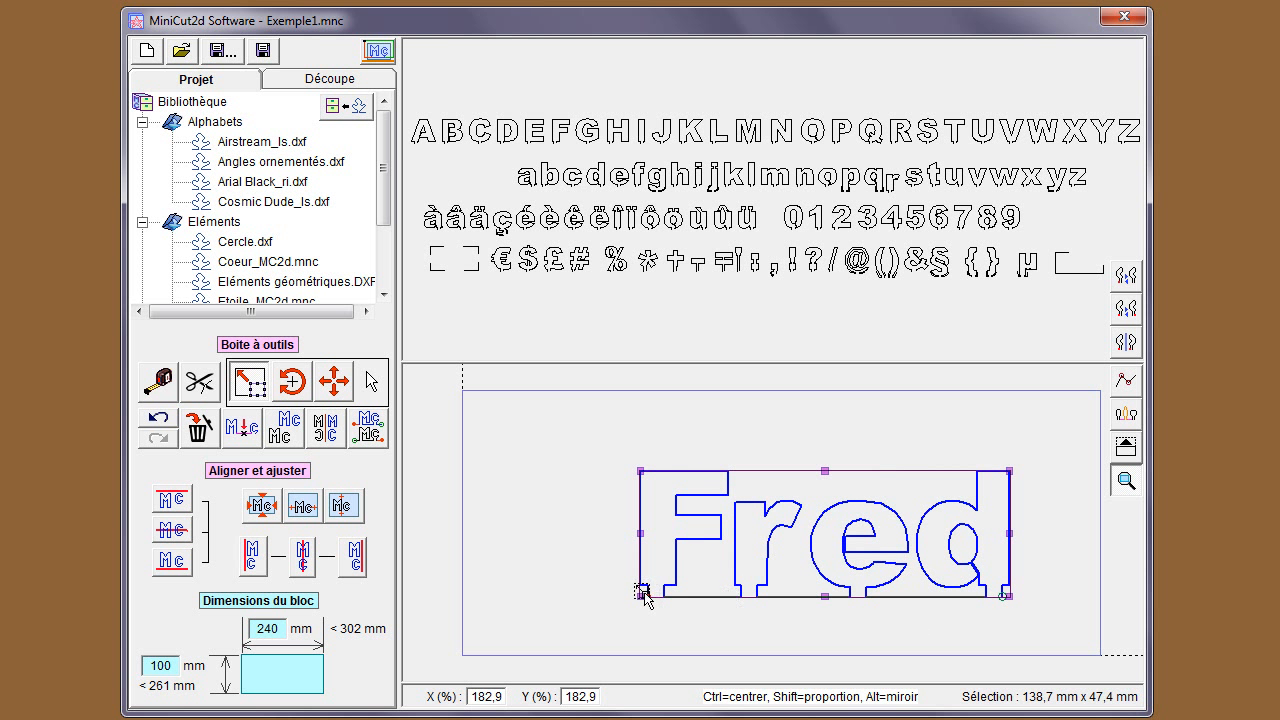
{"action": "left_click_drag", "start_coordinate": [636, 598], "coordinate": [559, 623]}
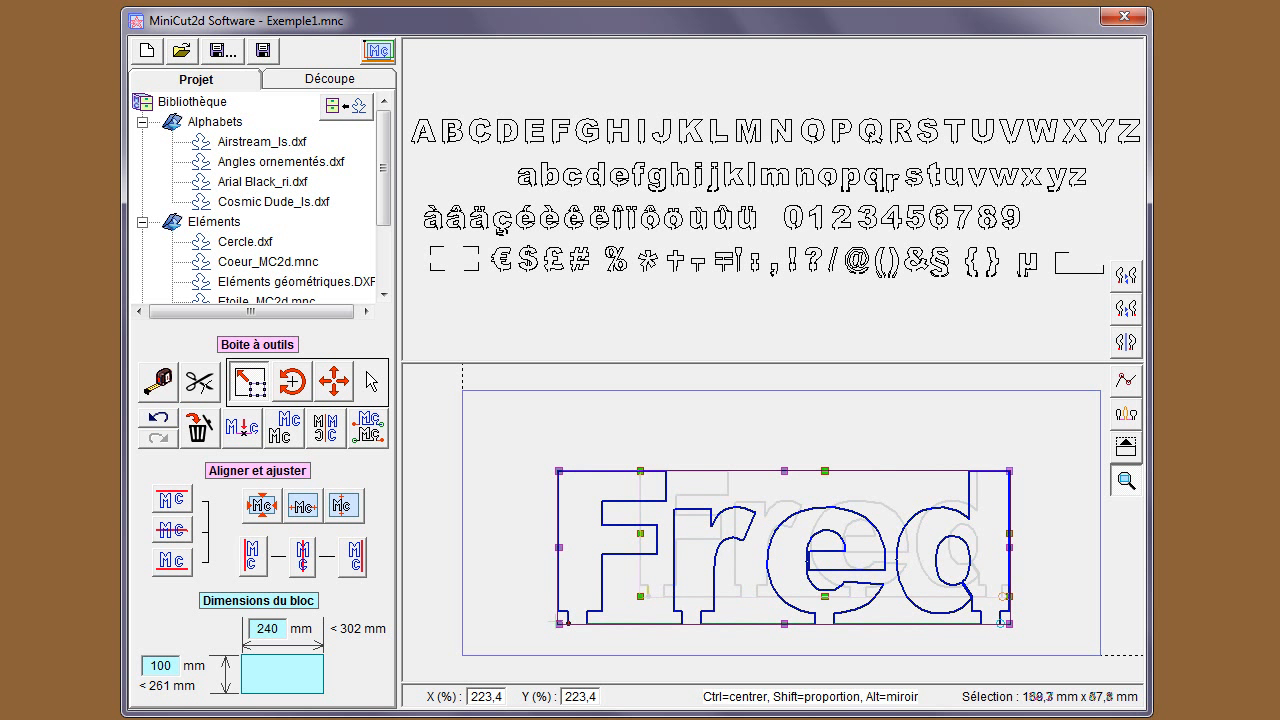
- Rotate the letters individually into a fan, with F and r turned counter-clockwise, r by 25°, and e and d turned clockwise
{"action": "left_click", "coordinate": [291, 382]}
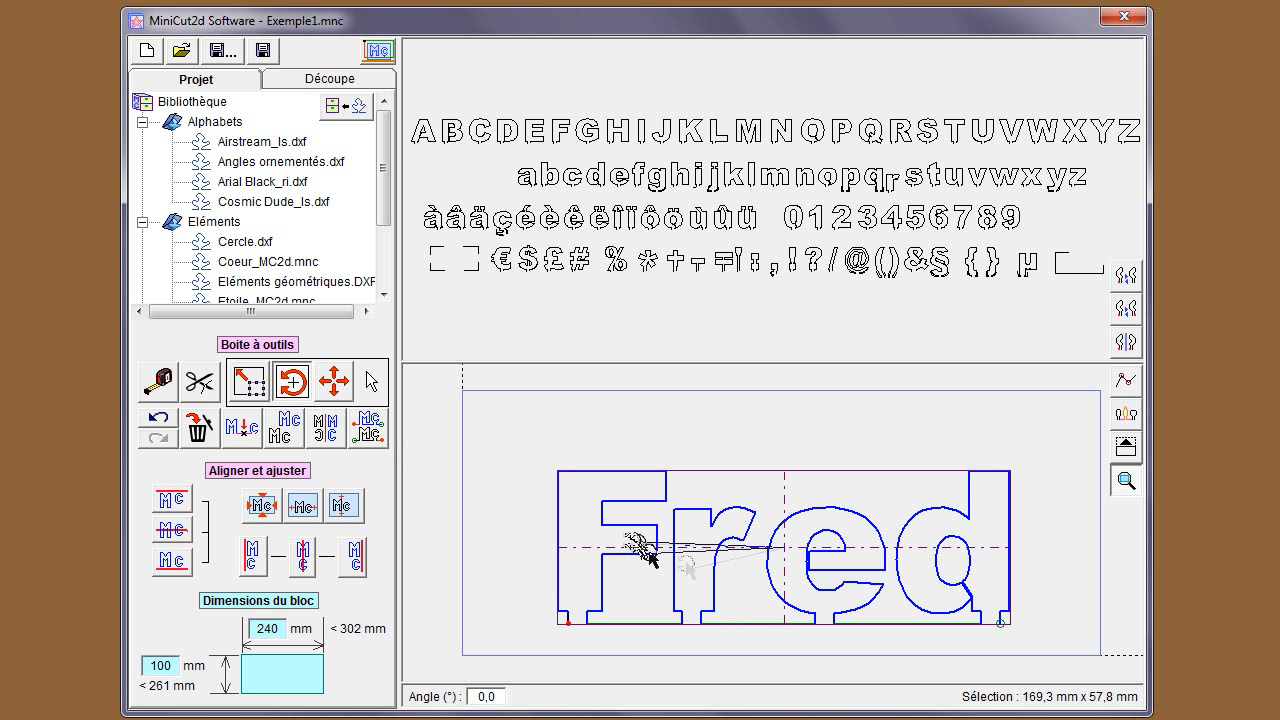
{"action": "left_click", "coordinate": [680, 508]}
{"action": "left_click", "coordinate": [571, 520]}
{"action": "mouse_move", "coordinate": [571, 520]}
{"action": "left_mouse_down"}
{"action": "mouse_move", "coordinate": [574, 506]}
{"action": "mouse_move", "coordinate": [571, 531]}
{"action": "left_mouse_up"}
{"action": "left_click", "coordinate": [1003, 522]}
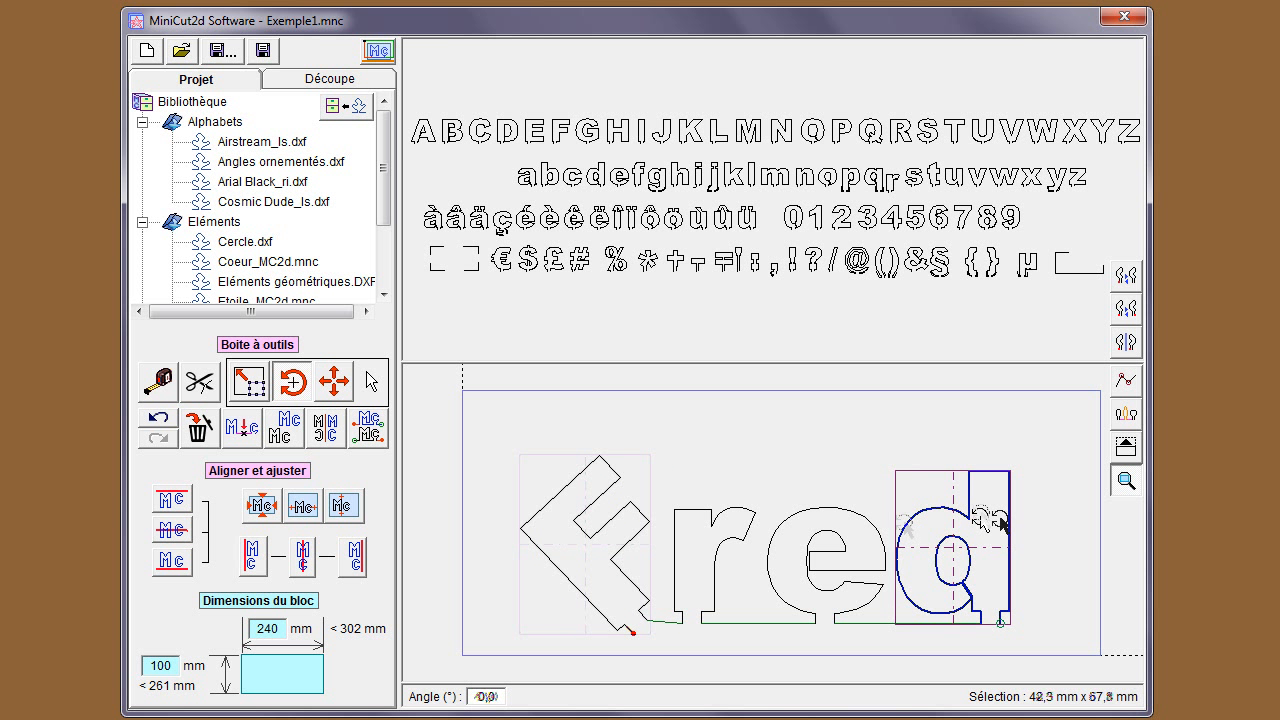
{"action": "left_click_drag", "start_coordinate": [966, 508], "coordinate": [988, 534]}
{"action": "left_click", "coordinate": [832, 535]}
{"action": "left_click_drag", "start_coordinate": [835, 516], "coordinate": [862, 526]}
{"action": "left_click", "coordinate": [745, 532]}
{"action": "left_click_drag", "start_coordinate": [737, 529], "coordinate": [715, 524]}
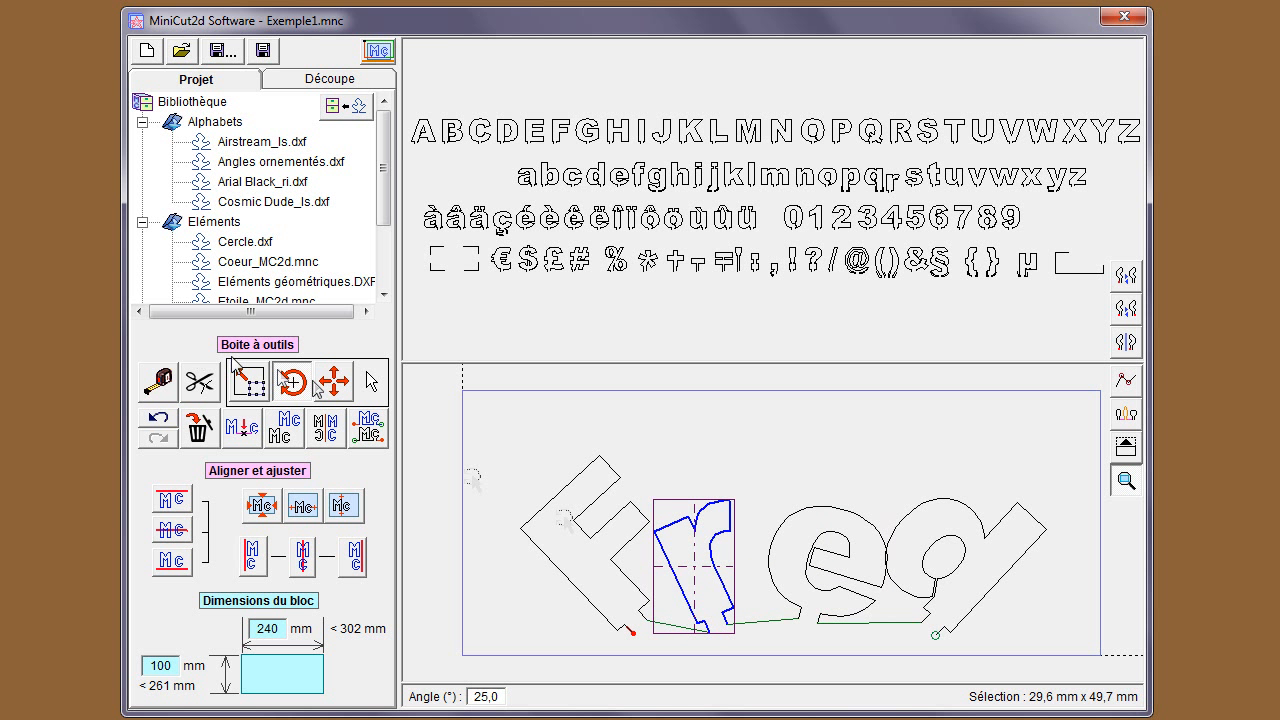
- Arrange the rotated letters in an arch by raising r and e and spreading F and d outward
{"action": "left_click", "coordinate": [334, 381]}
{"action": "left_click_drag", "start_coordinate": [723, 559], "coordinate": [727, 490]}
{"action": "left_click_drag", "start_coordinate": [835, 527], "coordinate": [848, 456]}
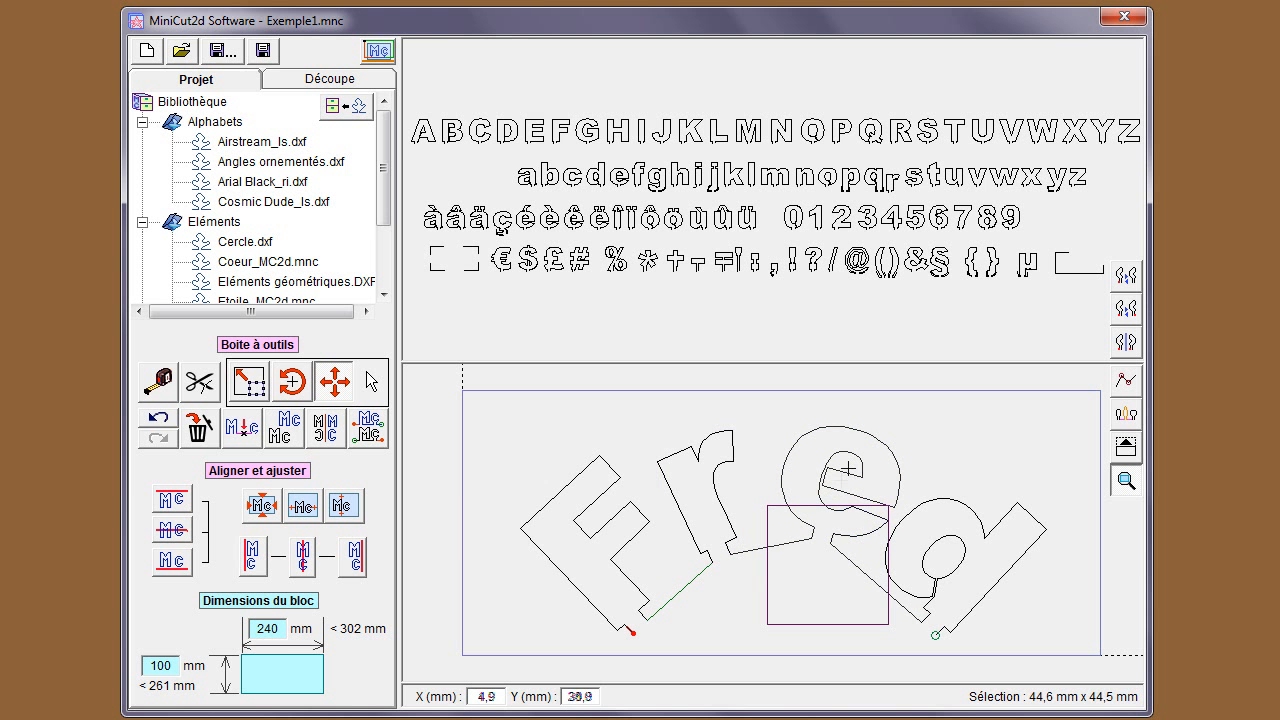
{"action": "left_click_drag", "start_coordinate": [968, 560], "coordinate": [997, 558]}
{"action": "left_click_drag", "start_coordinate": [605, 543], "coordinate": [583, 553]}
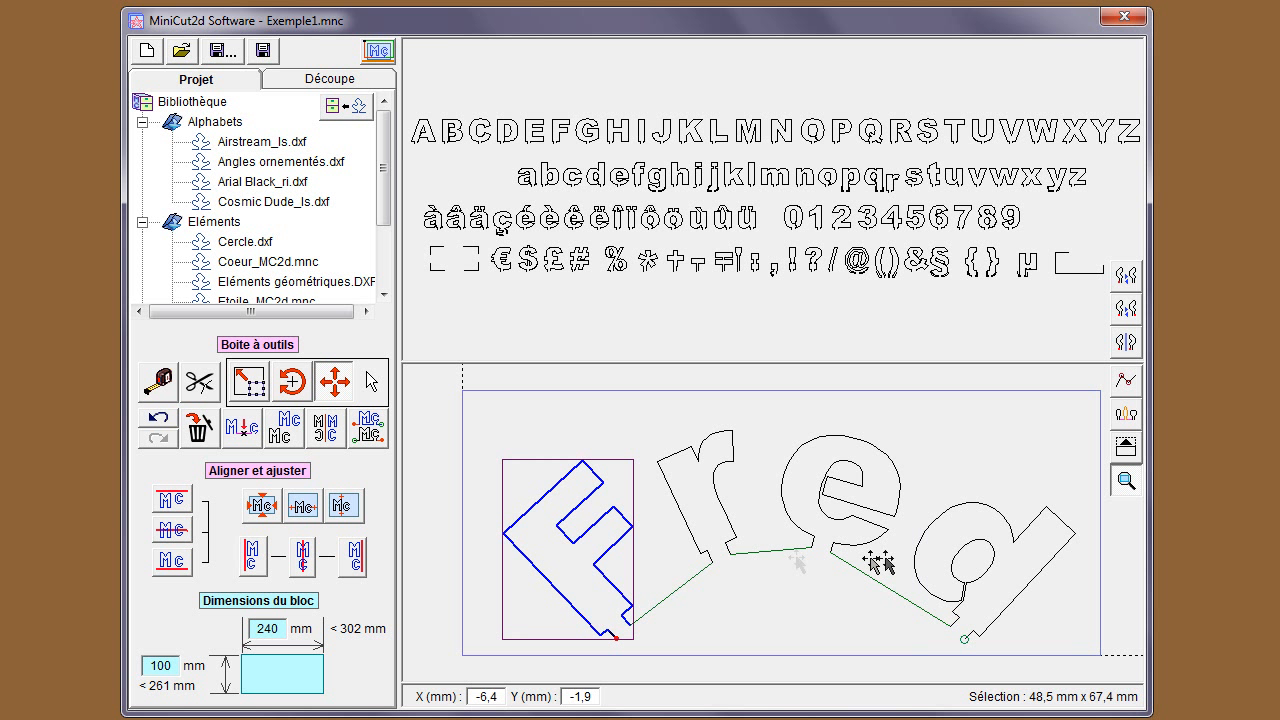
- Select all the letters and insert an intermediate point on each of the three lines linking them
{"action": "left_click", "coordinate": [473, 429]}
{"action": "left_click_drag", "start_coordinate": [478, 418], "coordinate": [1069, 634]}
{"action": "mouse_move", "coordinate": [1085, 648]}
{"action": "left_mouse_down"}
{"action": "mouse_move", "coordinate": [971, 634]}
{"action": "mouse_move", "coordinate": [771, 649]}
{"action": "mouse_move", "coordinate": [1082, 663]}
{"action": "mouse_move", "coordinate": [1072, 650]}
{"action": "left_mouse_up"}
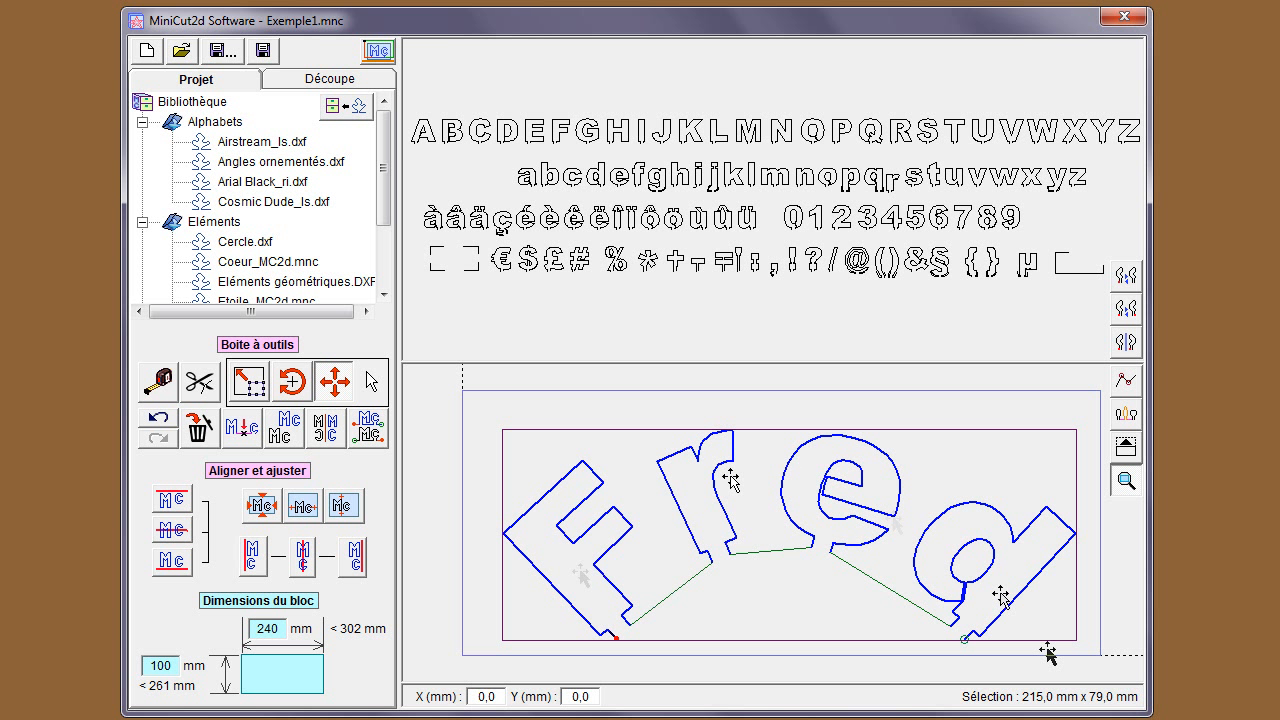
{"action": "left_click", "coordinate": [244, 430]}
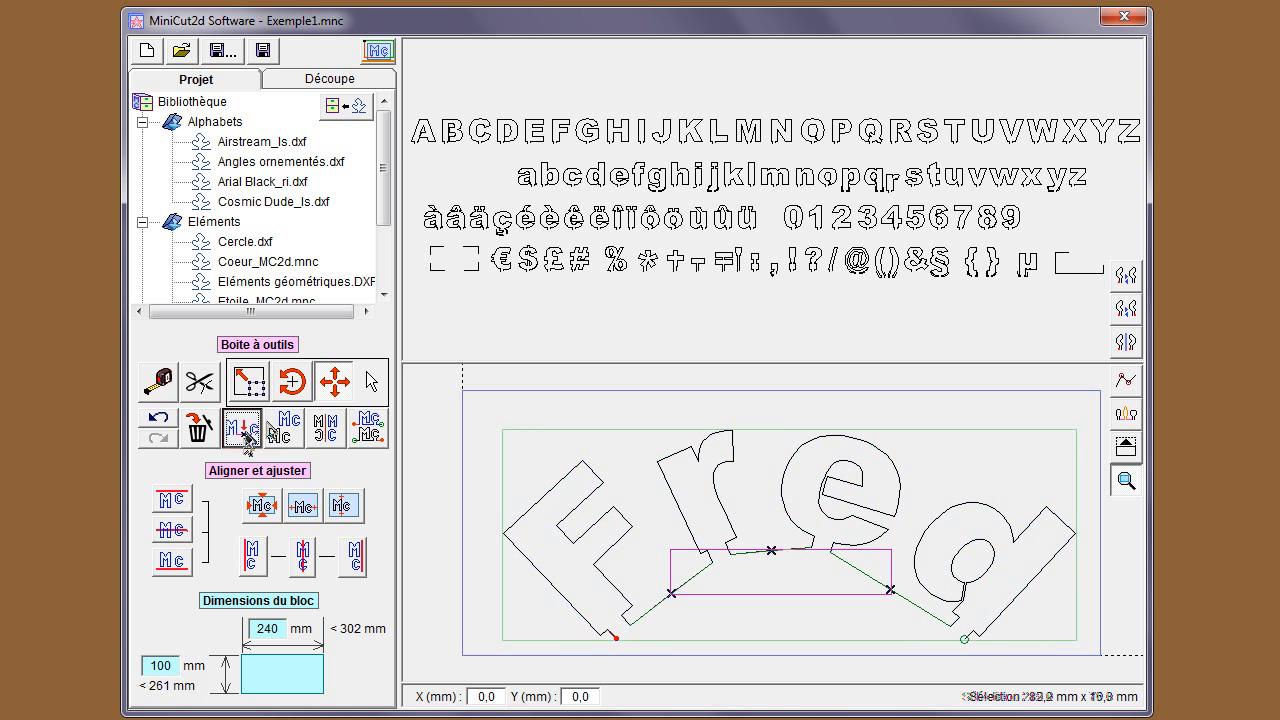
- Move the three link points upward so the connecting path follows the arch, raising the middle one 2.6 mm and the e–d one 4.9 mm
{"action": "left_click", "coordinate": [726, 619]}
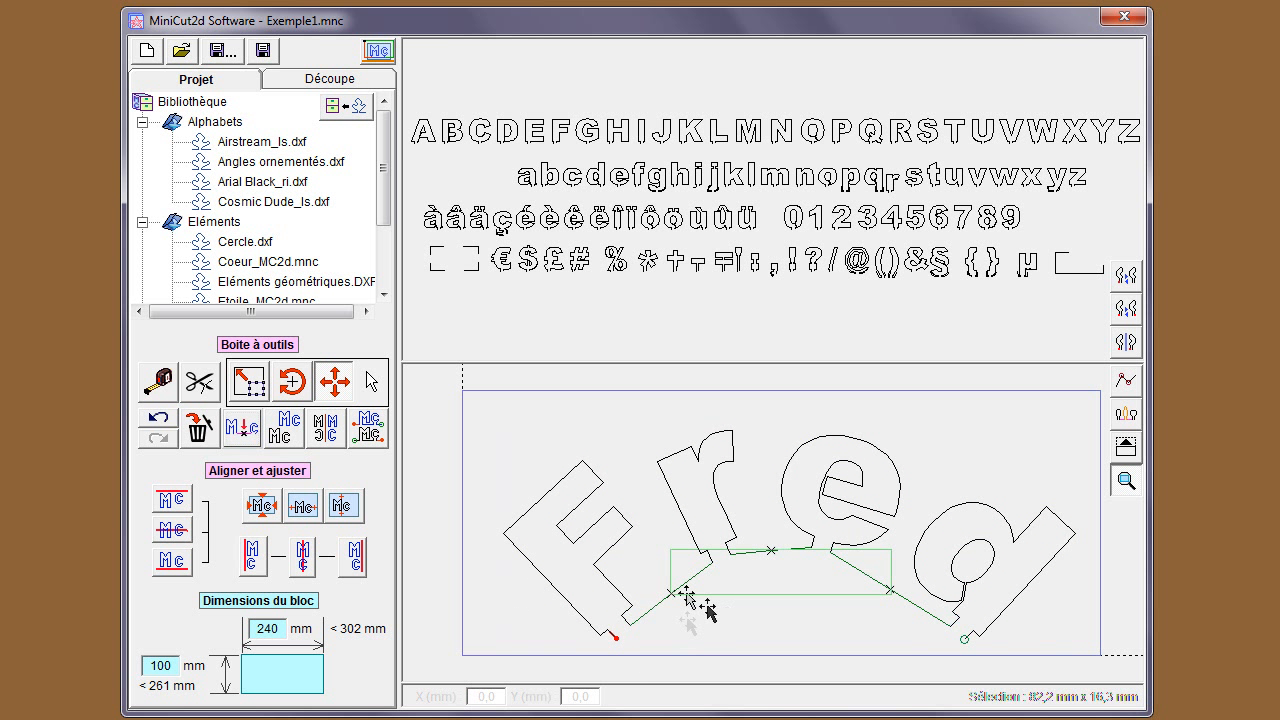
{"action": "left_click_drag", "start_coordinate": [671, 597], "coordinate": [666, 581]}
{"action": "left_click", "coordinate": [770, 549]}
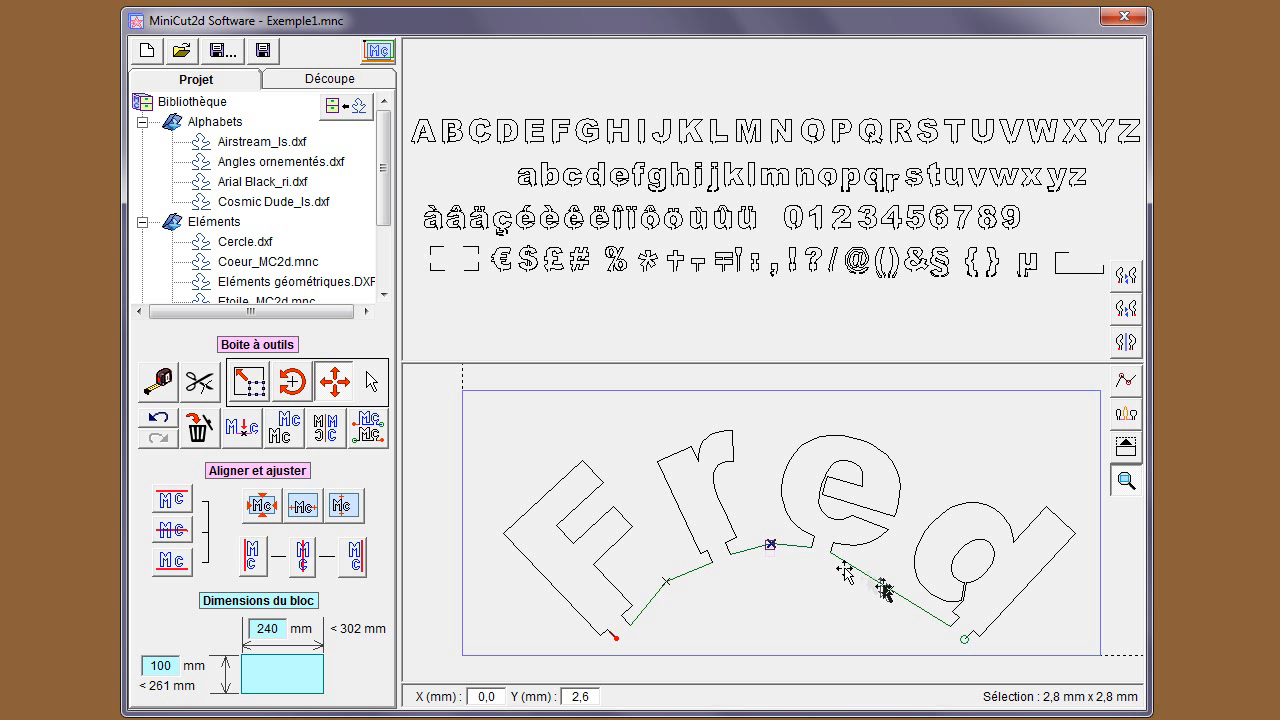
{"action": "left_click_drag", "start_coordinate": [890, 590], "coordinate": [886, 577]}
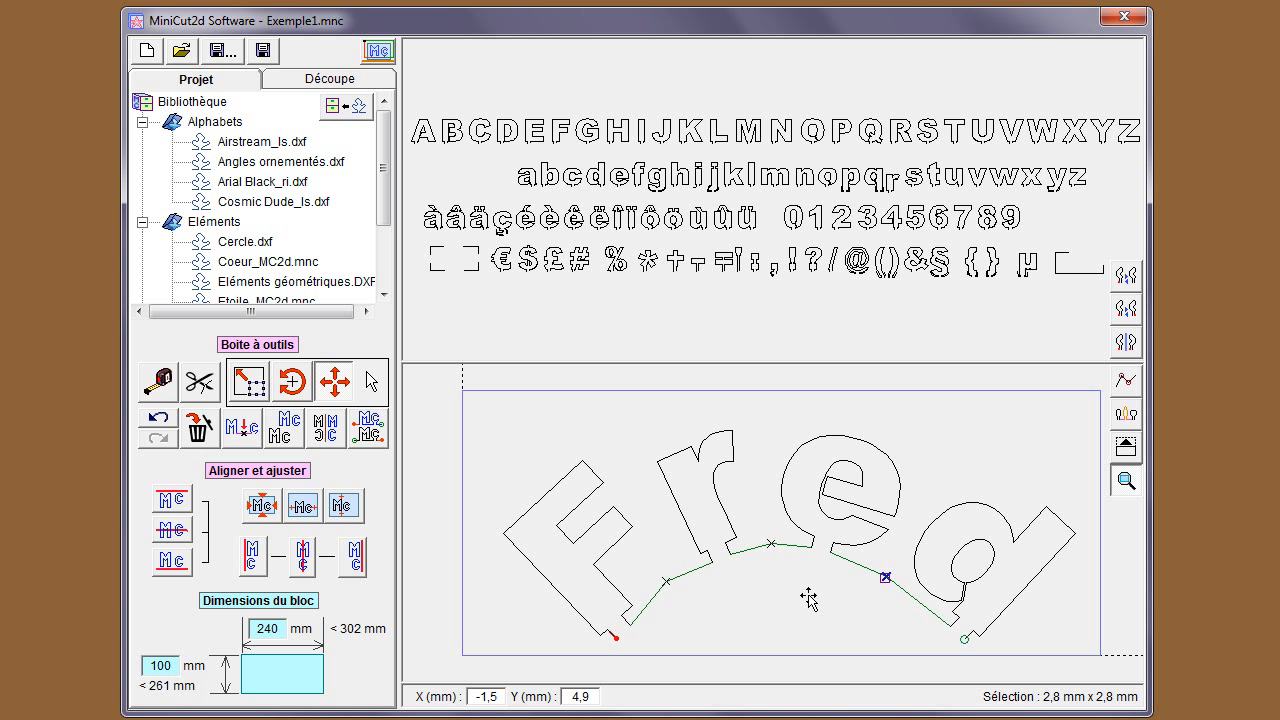
{"action": "left_click", "coordinate": [513, 458]}
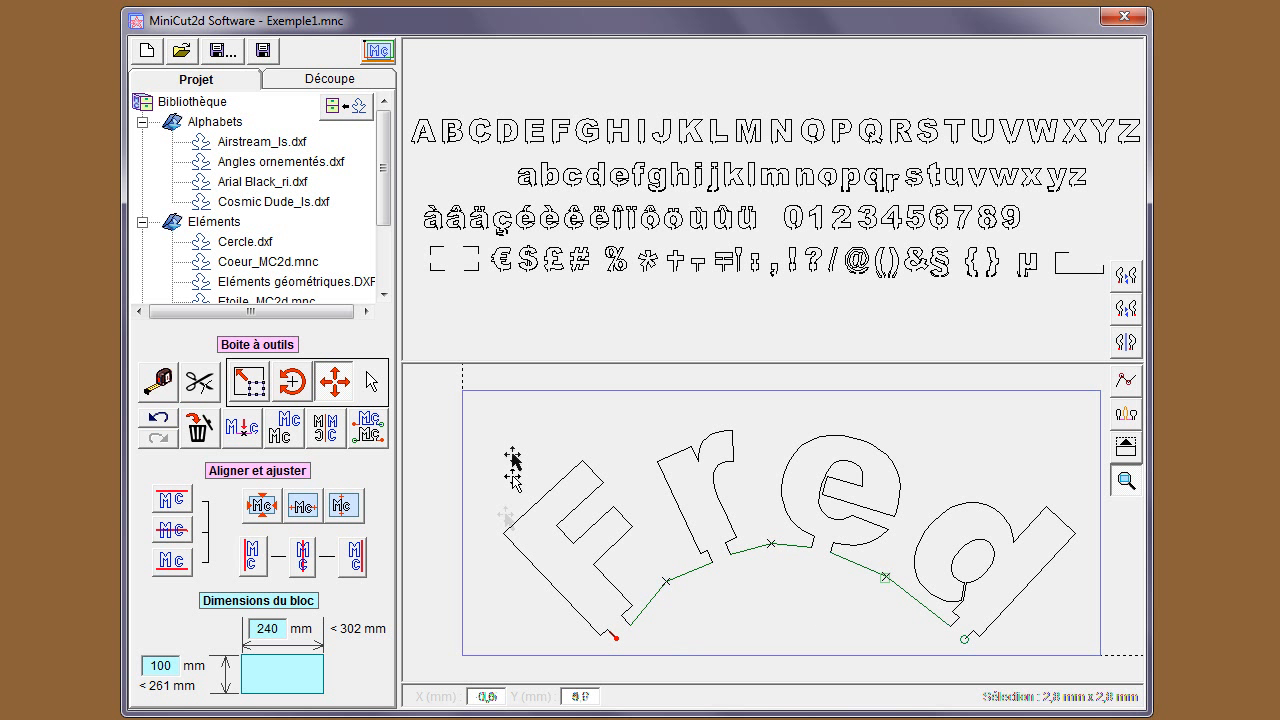
- Duplicate the rotated F, place the copy beneath the arch, and delete that copy
{"action": "left_click", "coordinate": [525, 550]}
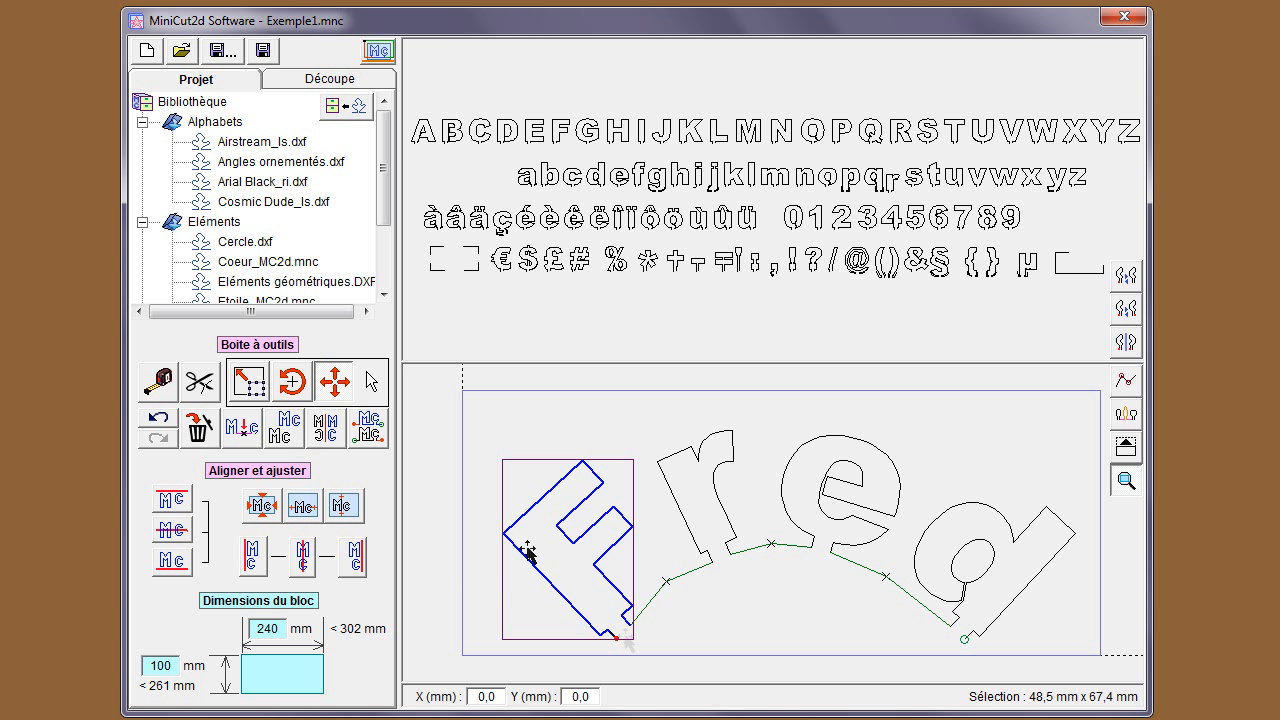
{"action": "left_click", "coordinate": [287, 428]}
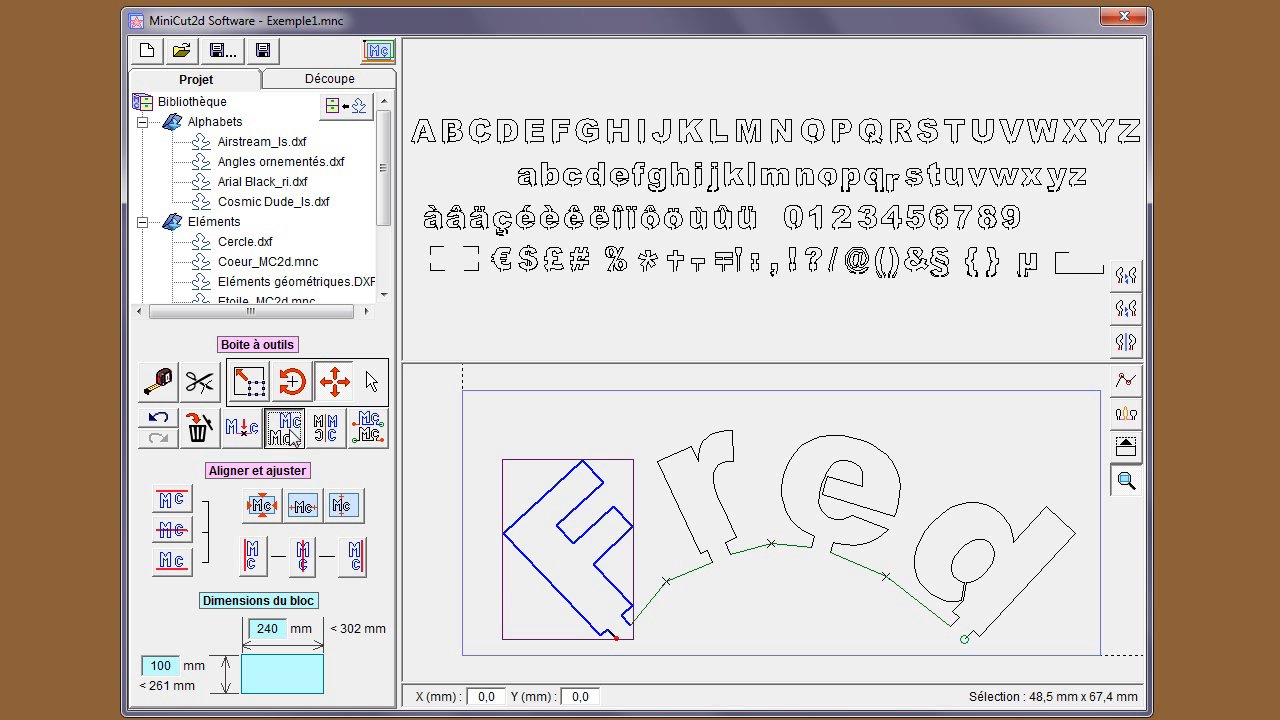
{"action": "left_click_drag", "start_coordinate": [630, 501], "coordinate": [834, 613]}
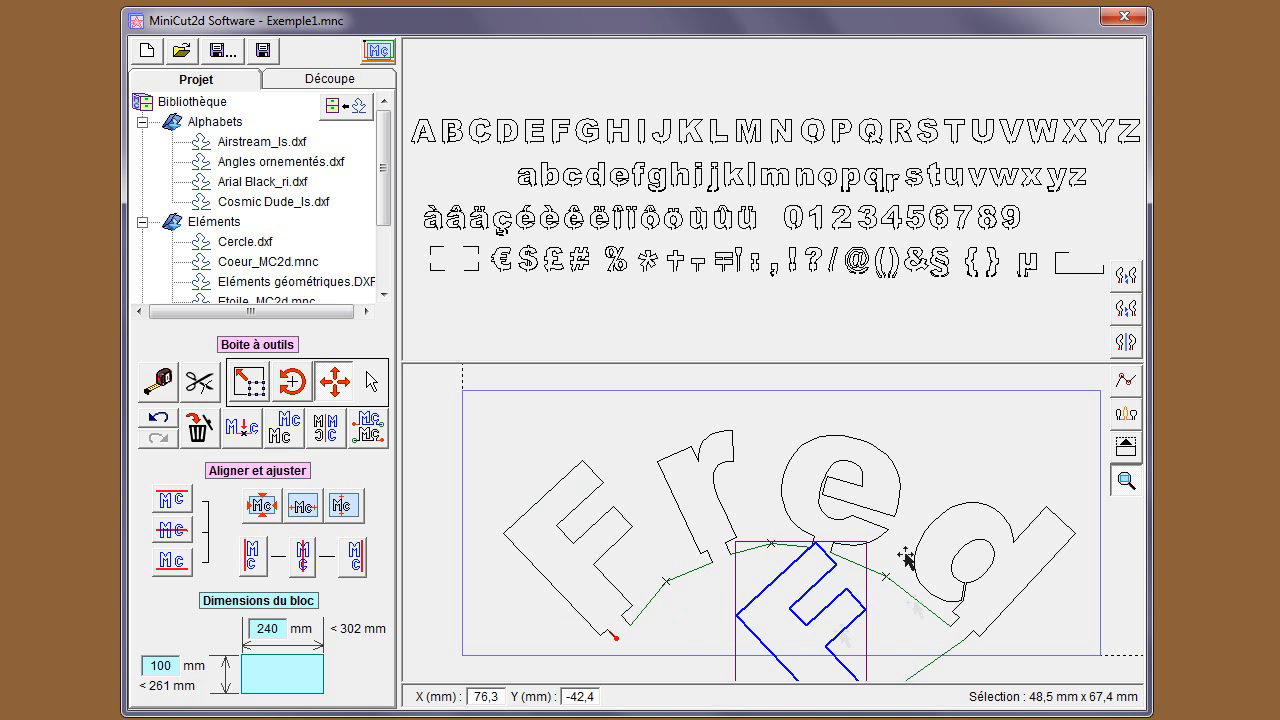
{"action": "key", "text": "Delete"}
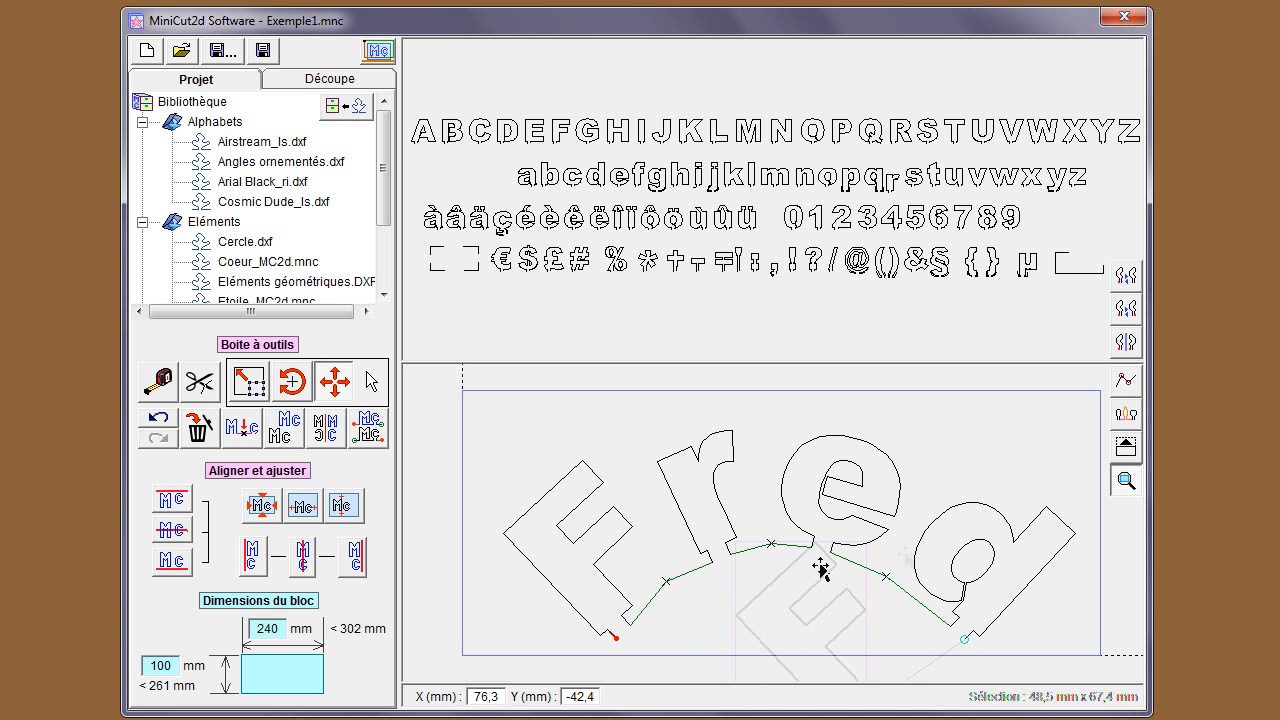
- Duplicate the whole arched lettering with its link points, shift the copy left over the original, and rotate it by about 183°
{"action": "left_click_drag", "start_coordinate": [442, 396], "coordinate": [1094, 665]}
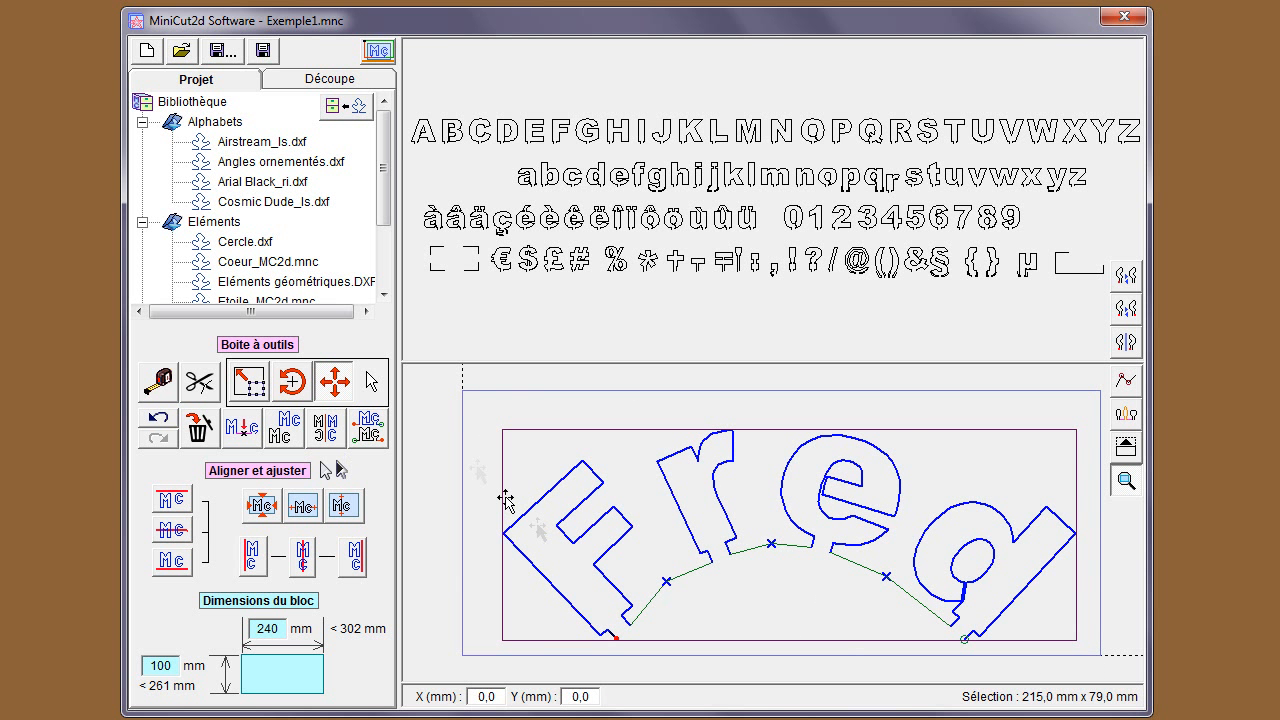
{"action": "left_click", "coordinate": [287, 432]}
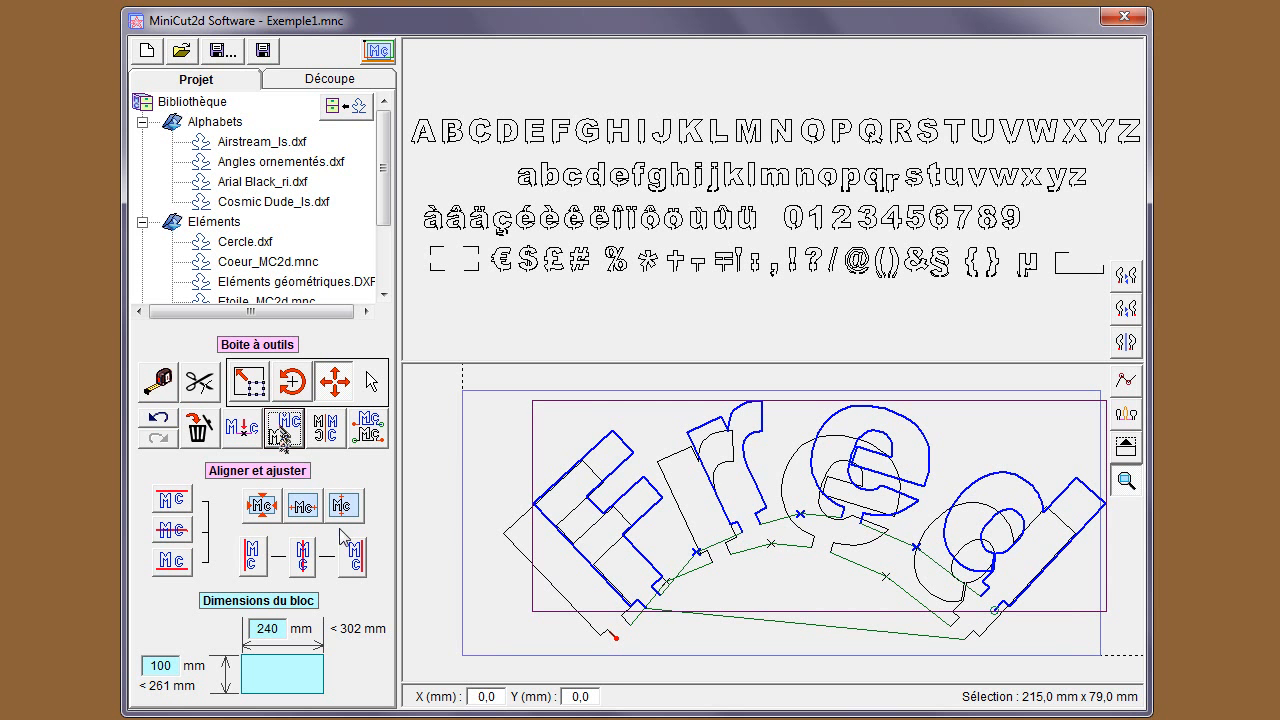
{"action": "left_click_drag", "start_coordinate": [1000, 443], "coordinate": [928, 472]}
{"action": "left_click", "coordinate": [1125, 480]}
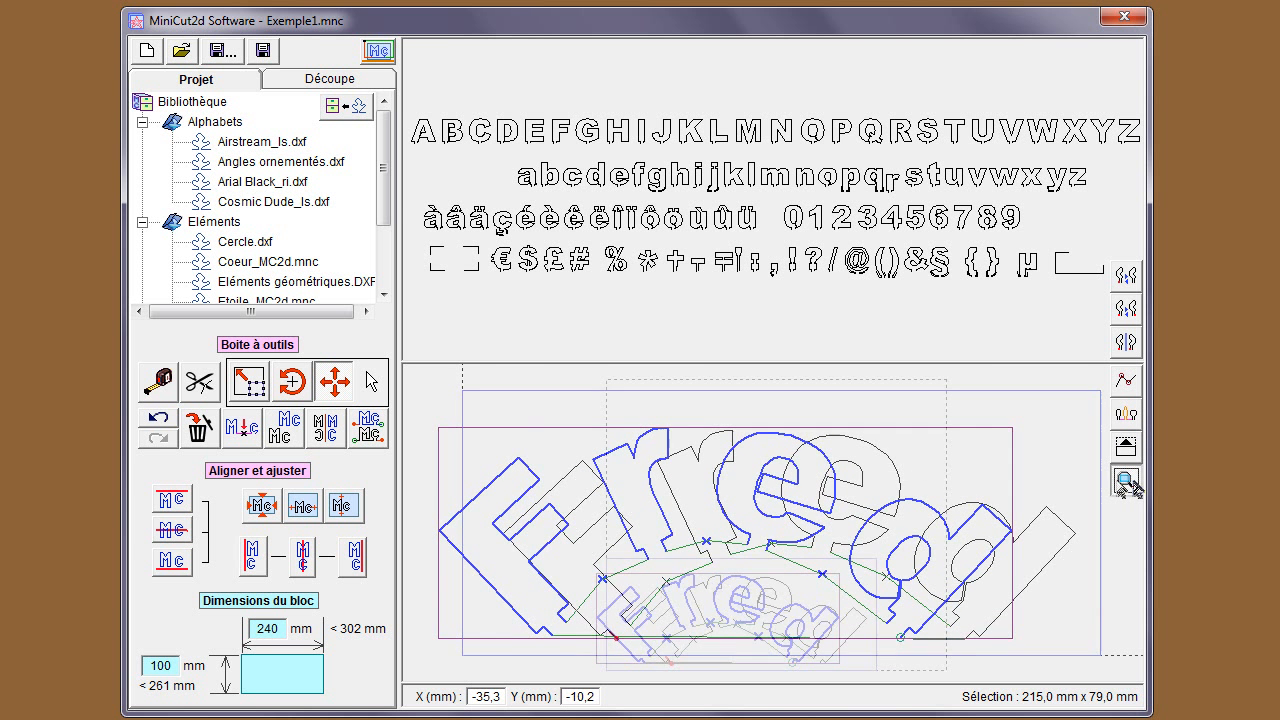
{"action": "left_click", "coordinate": [292, 381]}
{"action": "mouse_move", "coordinate": [812, 636]}
{"action": "left_mouse_down"}
{"action": "mouse_move", "coordinate": [770, 556]}
{"action": "mouse_move", "coordinate": [700, 545]}
{"action": "mouse_move", "coordinate": [656, 570]}
{"action": "mouse_move", "coordinate": [638, 637]}
{"action": "left_mouse_up"}
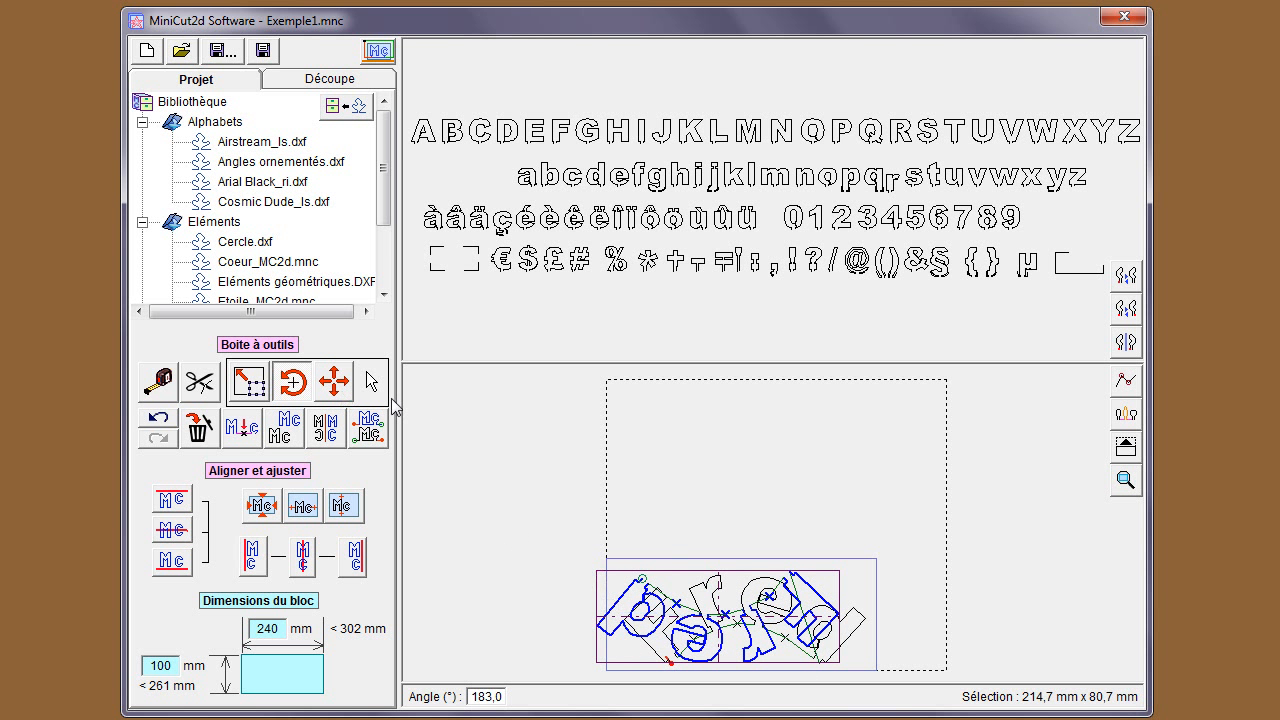
- Move the rotated copy clear of the original, place the original arch above it, and shift the copy back 217 mm left to form a ring
{"action": "left_click", "coordinate": [334, 381]}
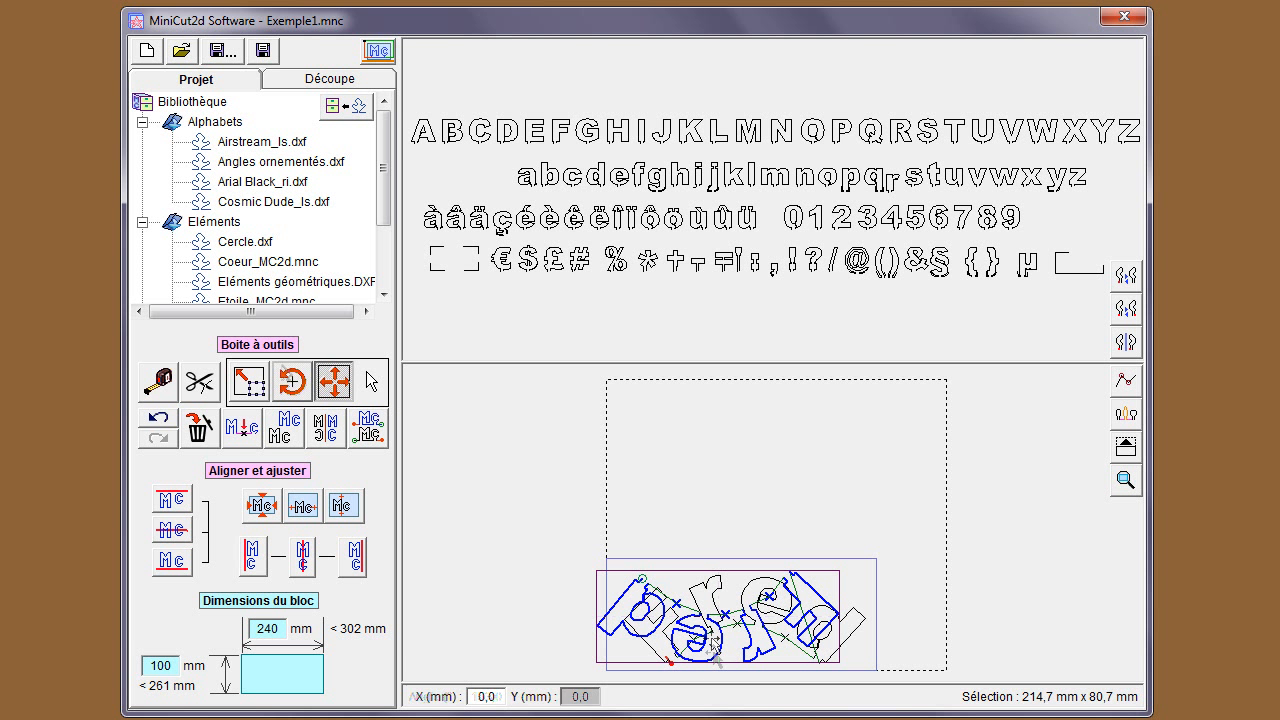
{"action": "left_click_drag", "start_coordinate": [875, 637], "coordinate": [1123, 633]}
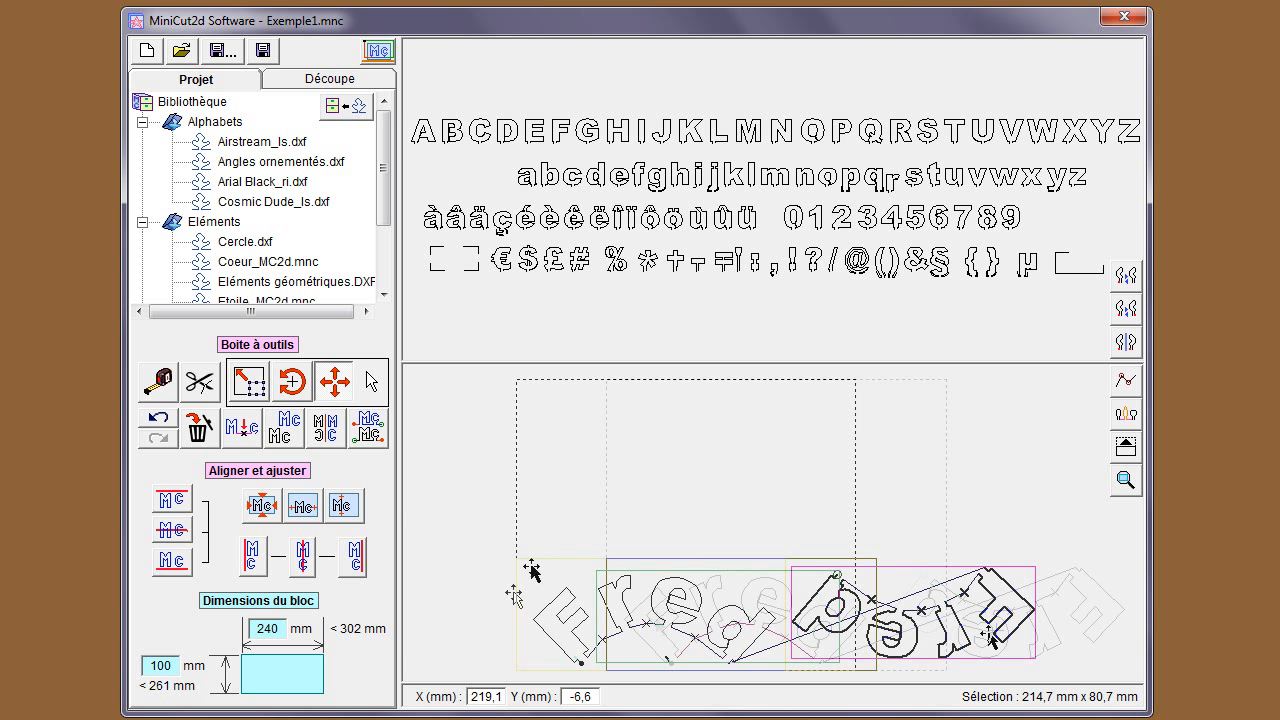
{"action": "left_click_drag", "start_coordinate": [483, 526], "coordinate": [801, 681]}
{"action": "left_click_drag", "start_coordinate": [675, 666], "coordinate": [1025, 672]}
{"action": "left_click_drag", "start_coordinate": [963, 637], "coordinate": [717, 634]}
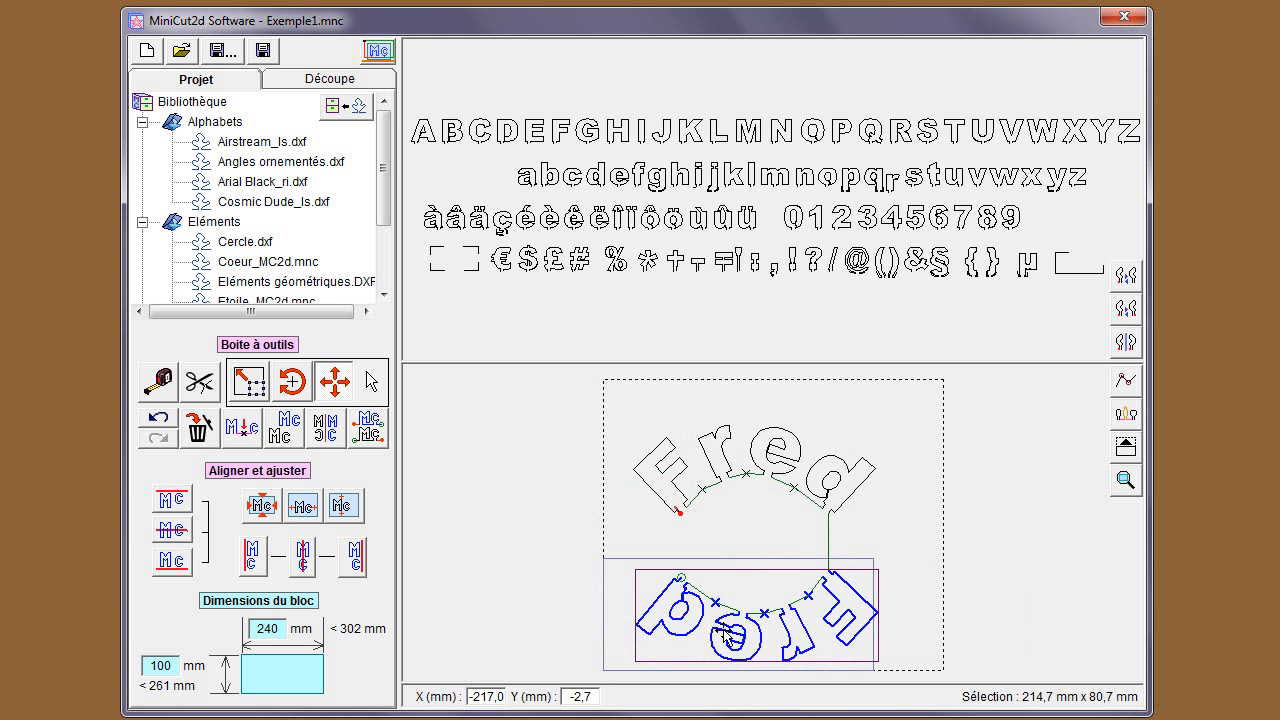
{"action": "left_click", "coordinate": [969, 584]}
- Select both arched letterings, mirror them horizontally and back, and swap the cutting path's start and end points and back
{"action": "left_click_drag", "start_coordinate": [582, 389], "coordinate": [956, 668]}
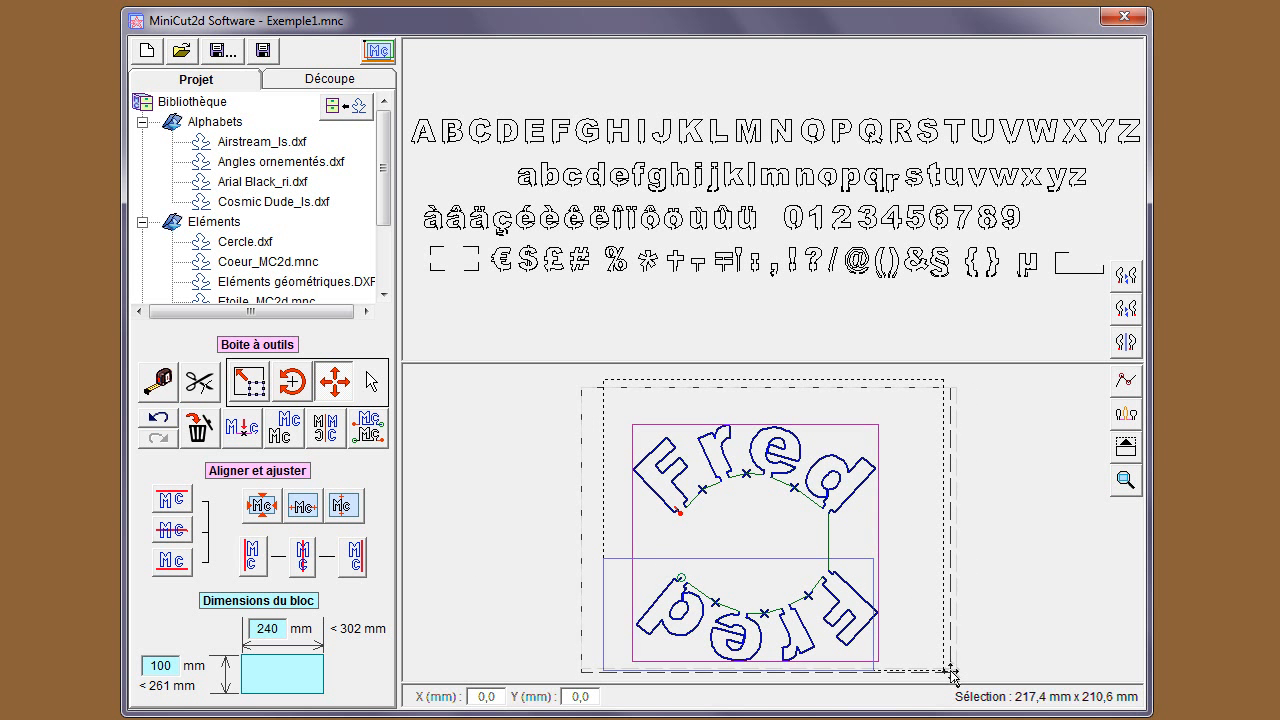
{"action": "left_click", "coordinate": [326, 428]}
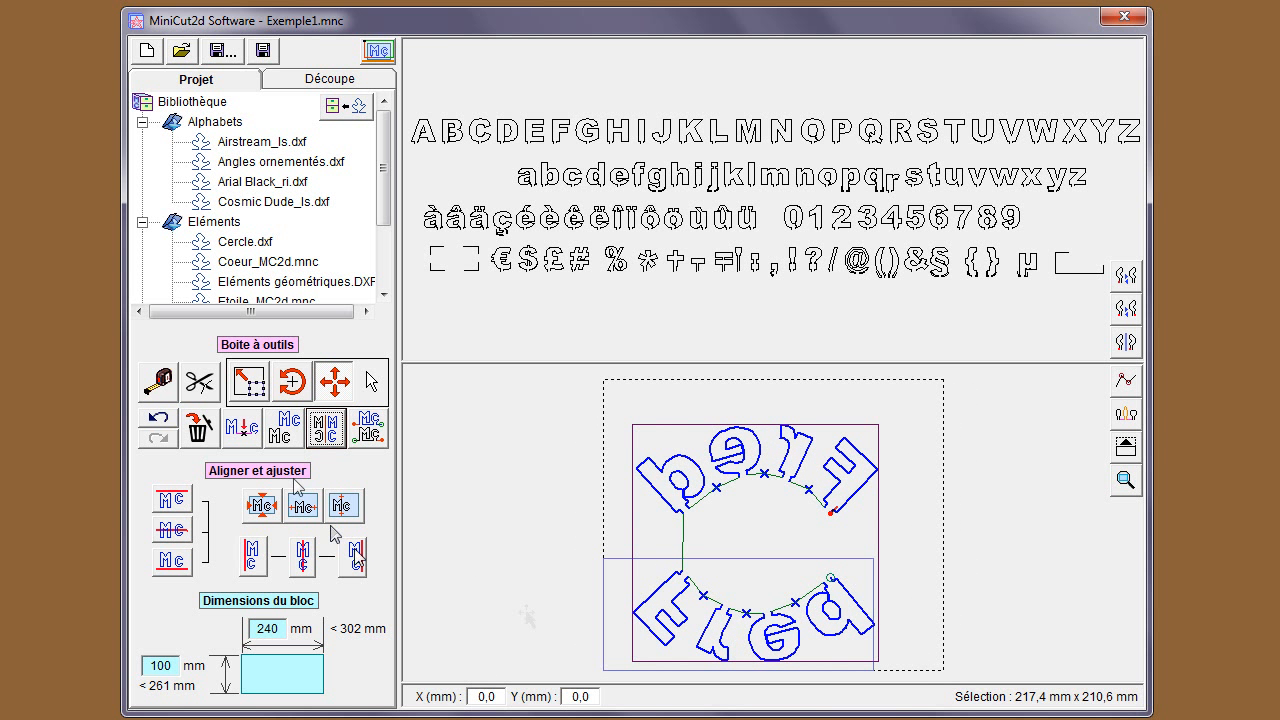
{"action": "left_click", "coordinate": [326, 428]}
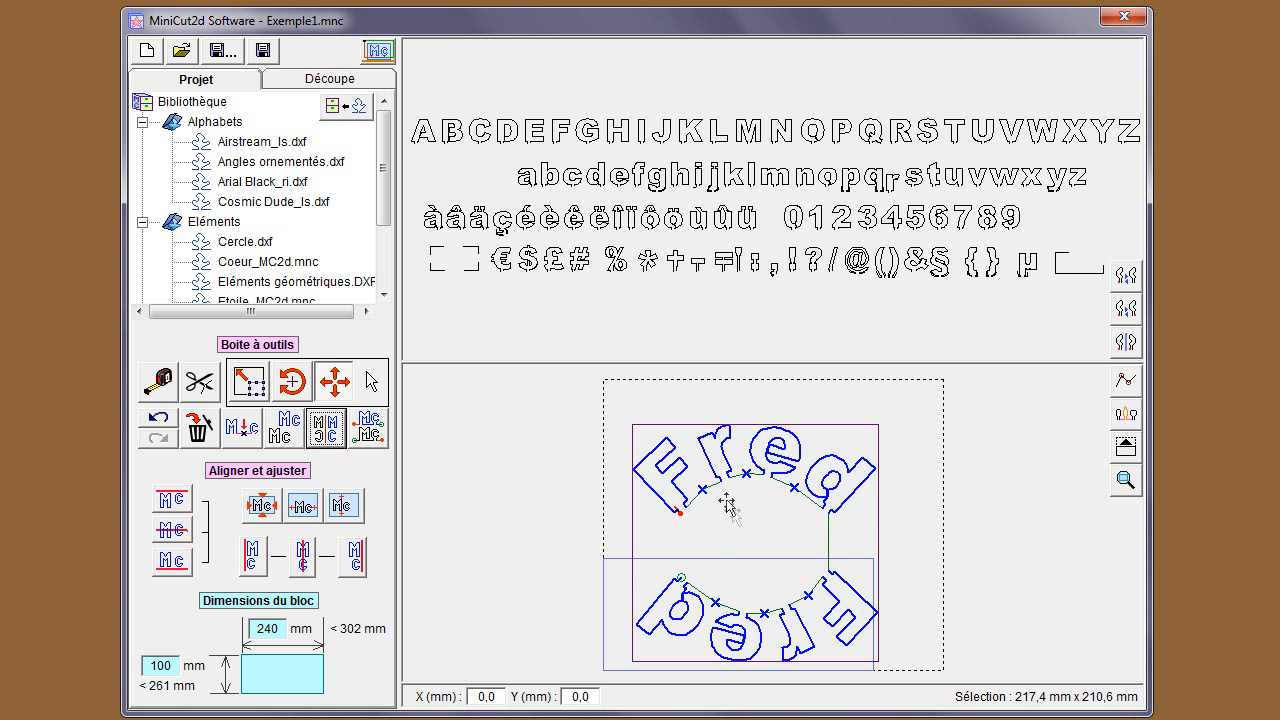
{"action": "left_click", "coordinate": [370, 429]}
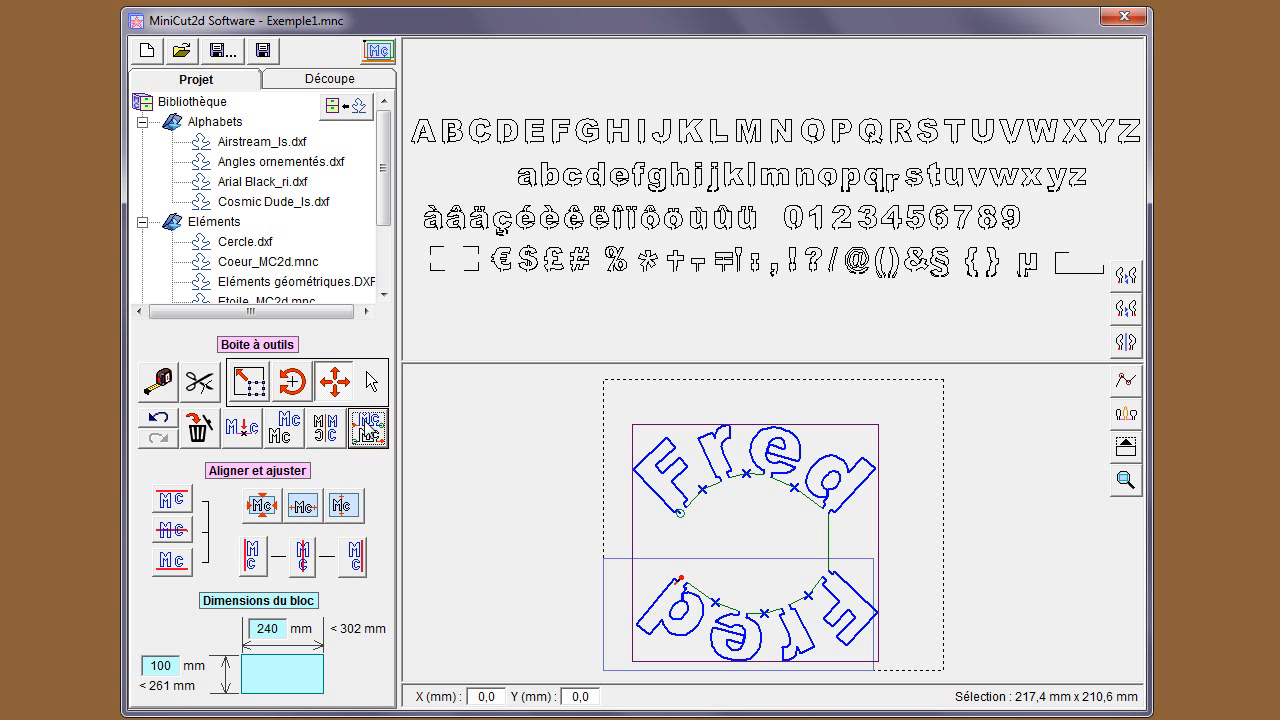
{"action": "left_click", "coordinate": [370, 429]}
- Try aligning all the selected letters to their top edge and to their left edge, undo the alignments, and clear the selection
{"action": "left_click", "coordinate": [171, 503]}
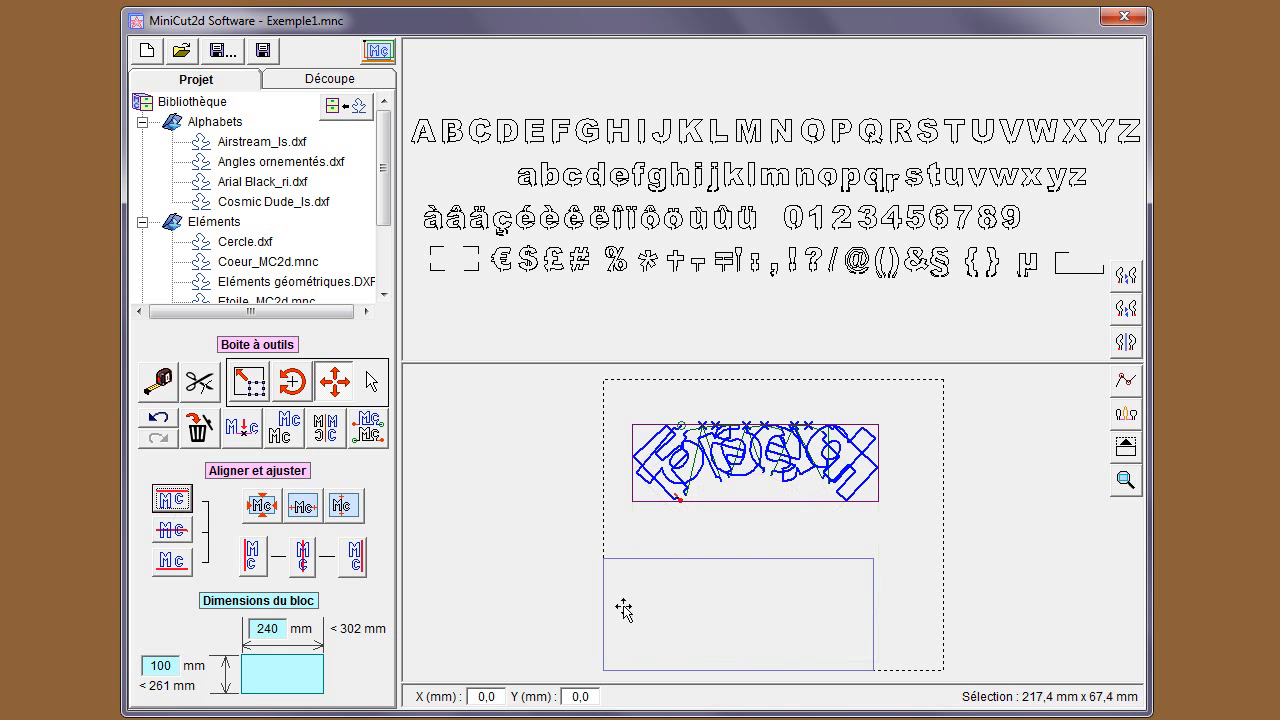
{"action": "left_click", "coordinate": [158, 418]}
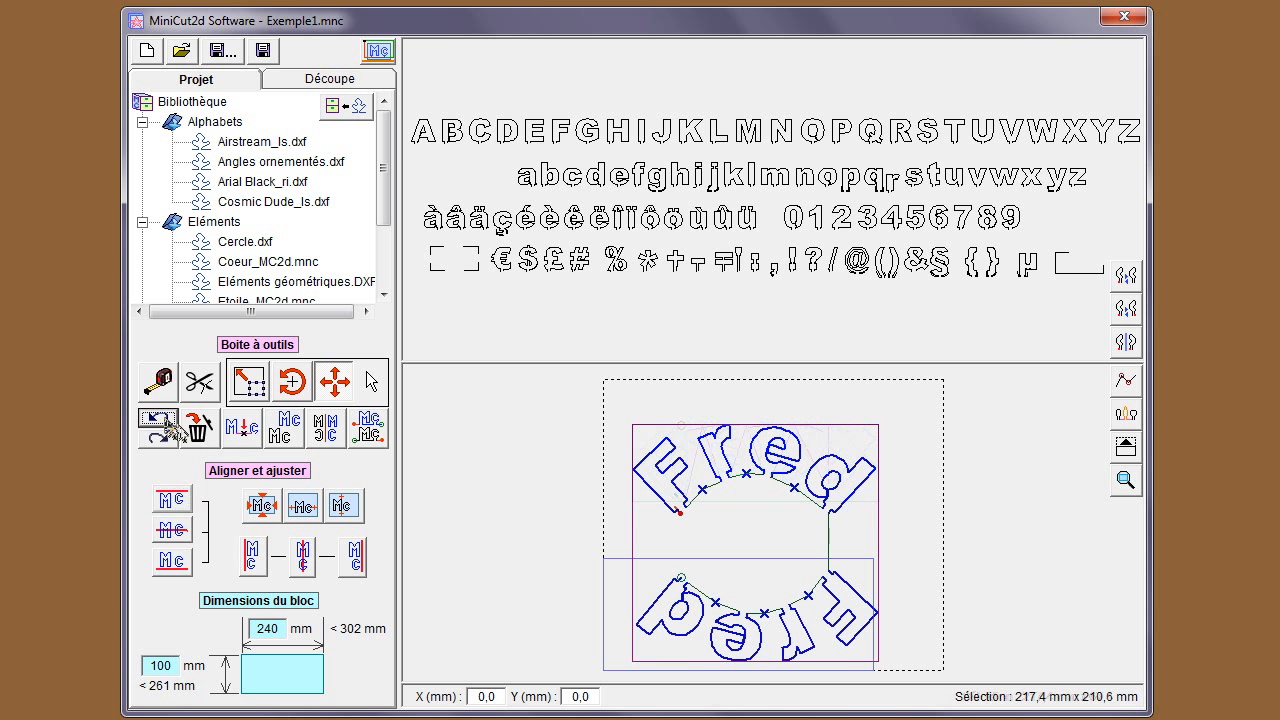
{"action": "left_click", "coordinate": [253, 556]}
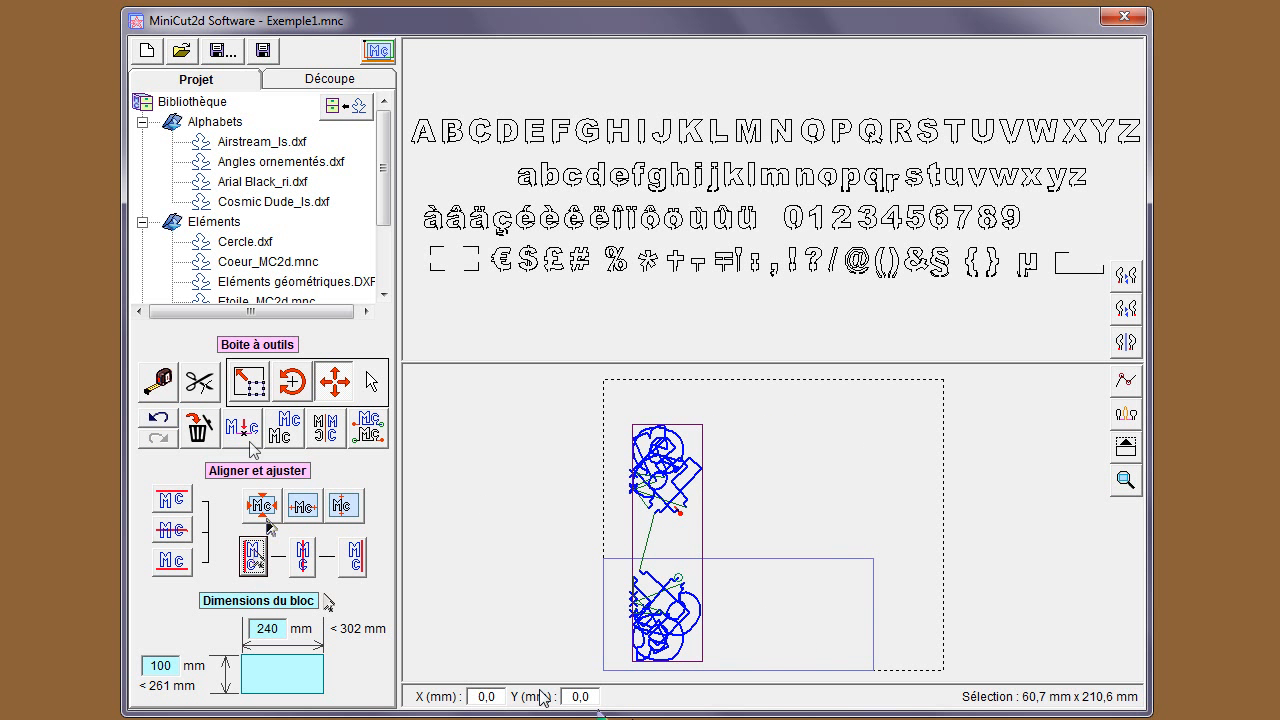
{"action": "left_click", "coordinate": [157, 420]}
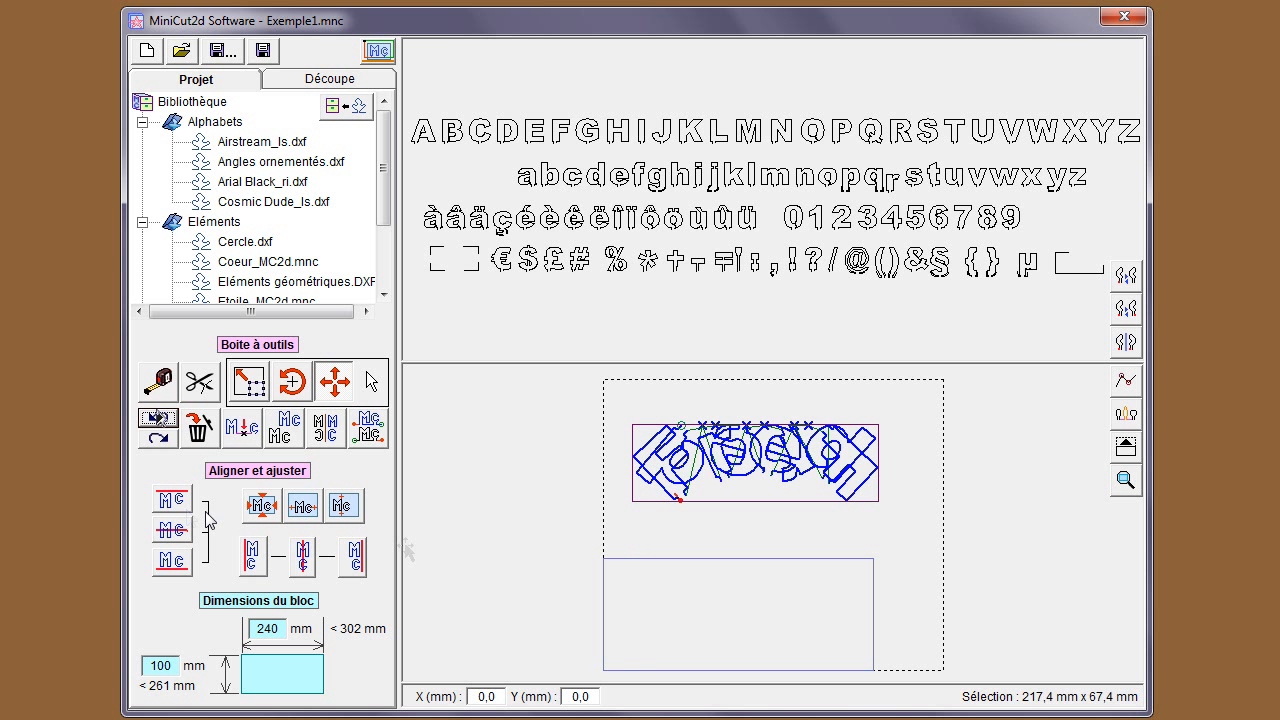
{"action": "left_click", "coordinate": [157, 419]}
{"action": "left_click", "coordinate": [457, 435]}
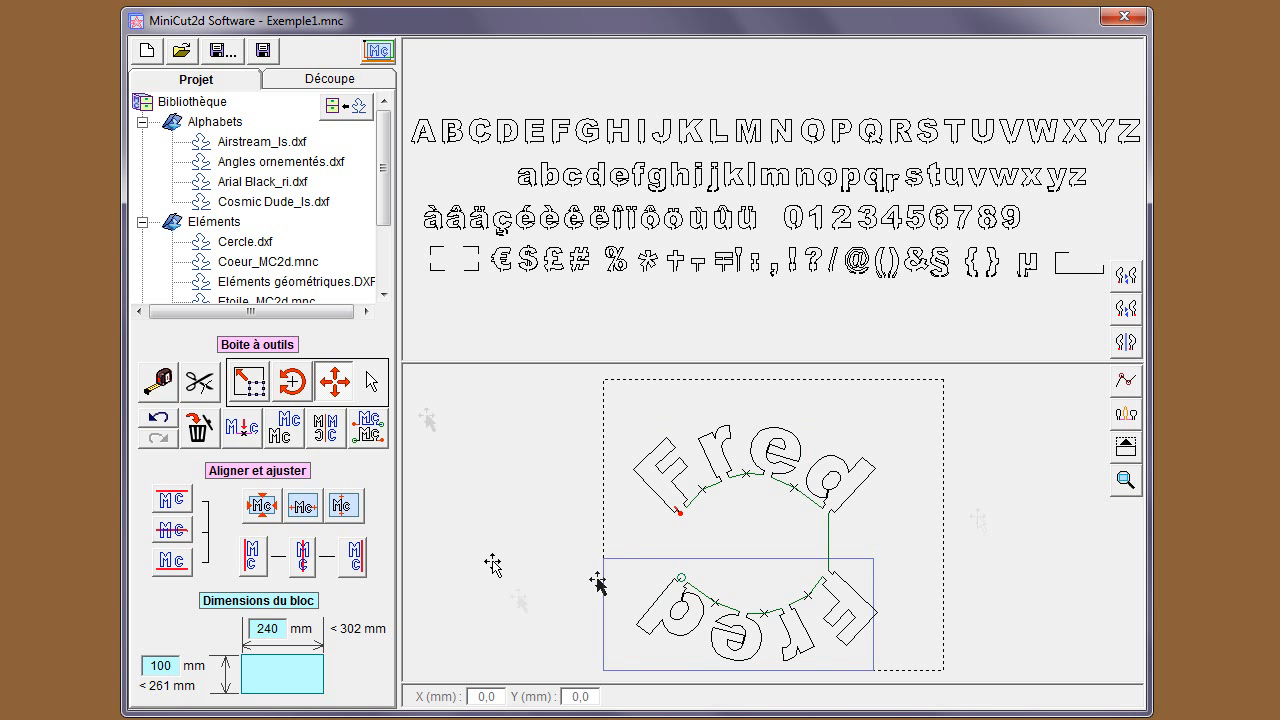
- Fit the lettering ring to the block size and move the whole ring 35.7 mm right and 4.9 mm down
{"action": "left_click", "coordinate": [260, 510]}
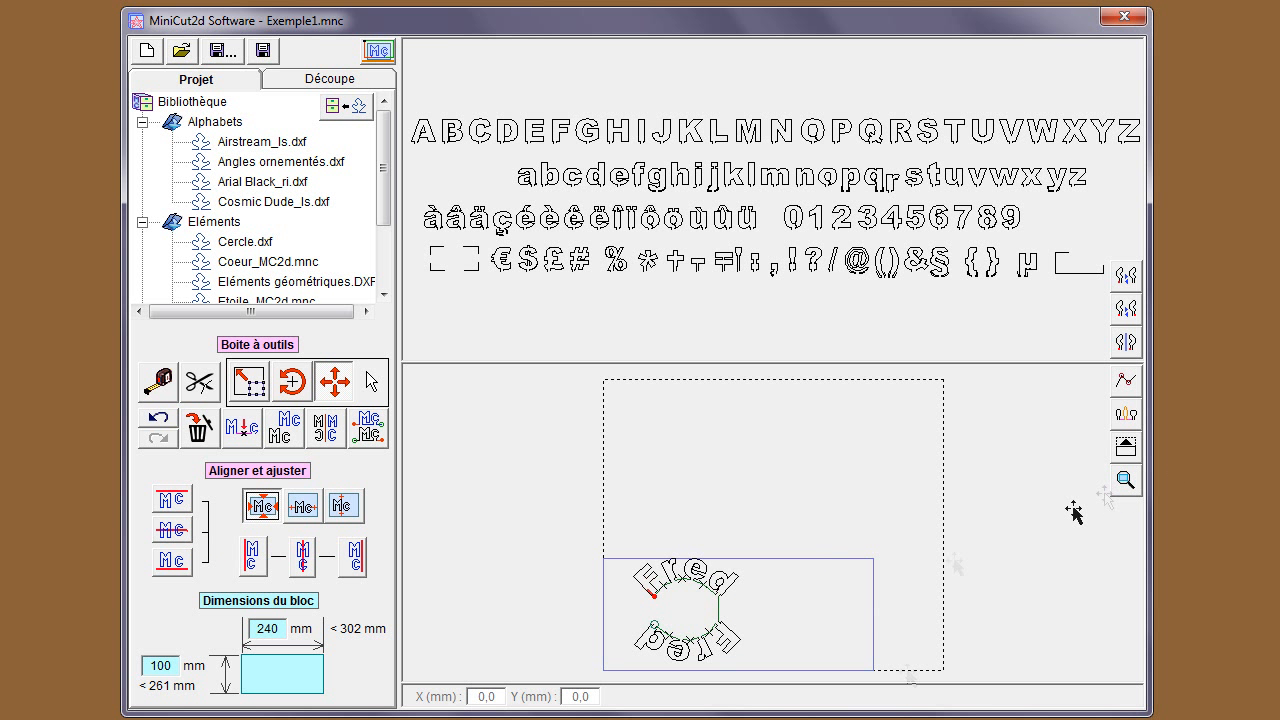
{"action": "left_click", "coordinate": [1125, 481]}
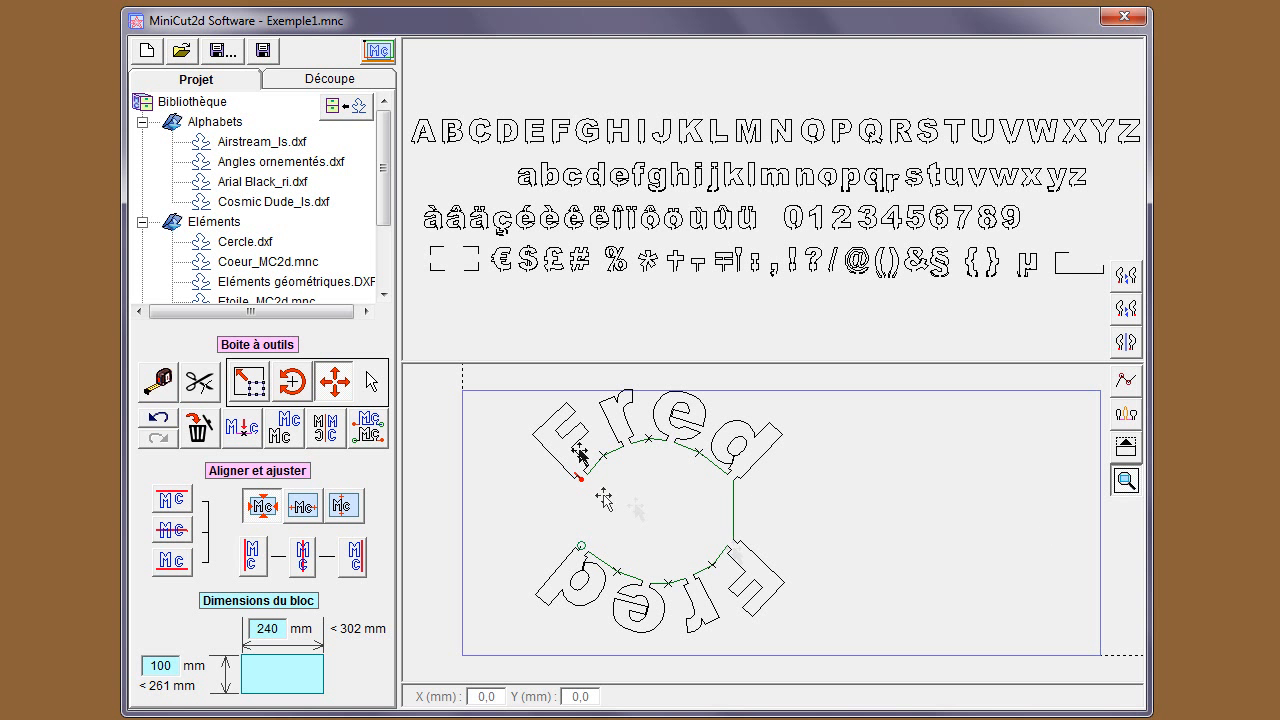
{"action": "left_click_drag", "start_coordinate": [487, 377], "coordinate": [797, 645]}
{"action": "left_click_drag", "start_coordinate": [708, 515], "coordinate": [791, 522]}
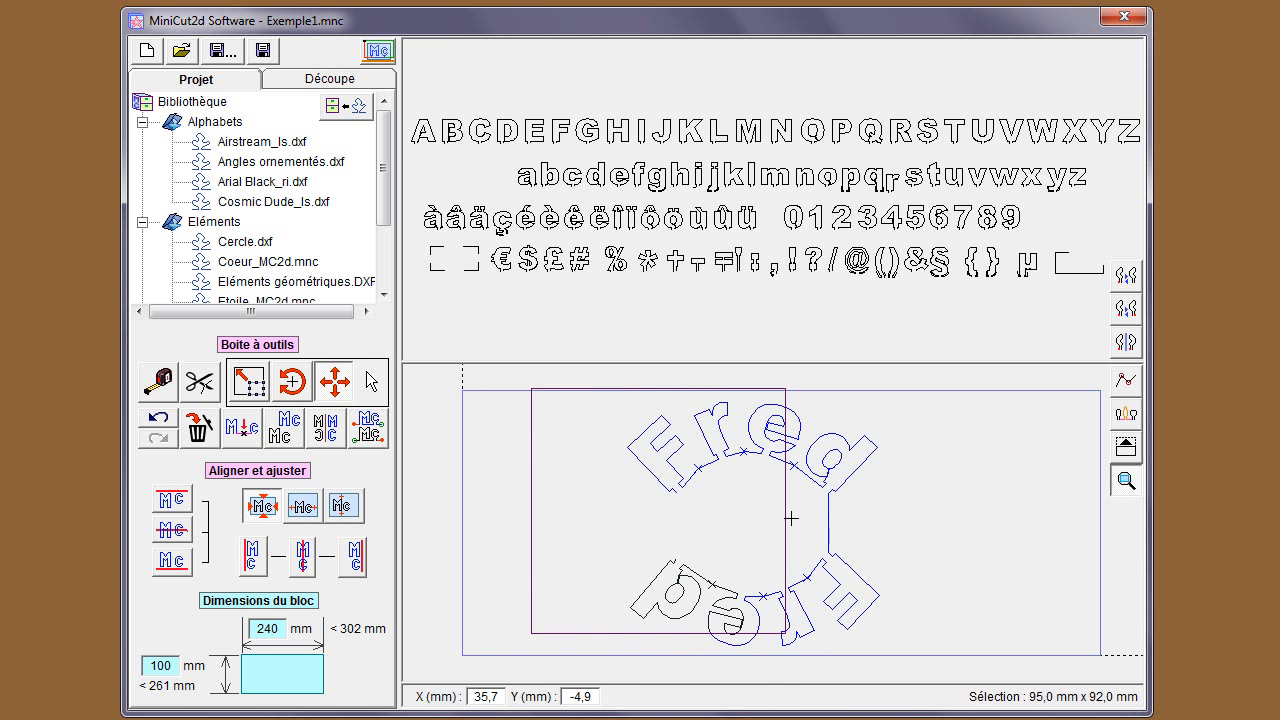
{"action": "left_click", "coordinate": [1008, 512]}
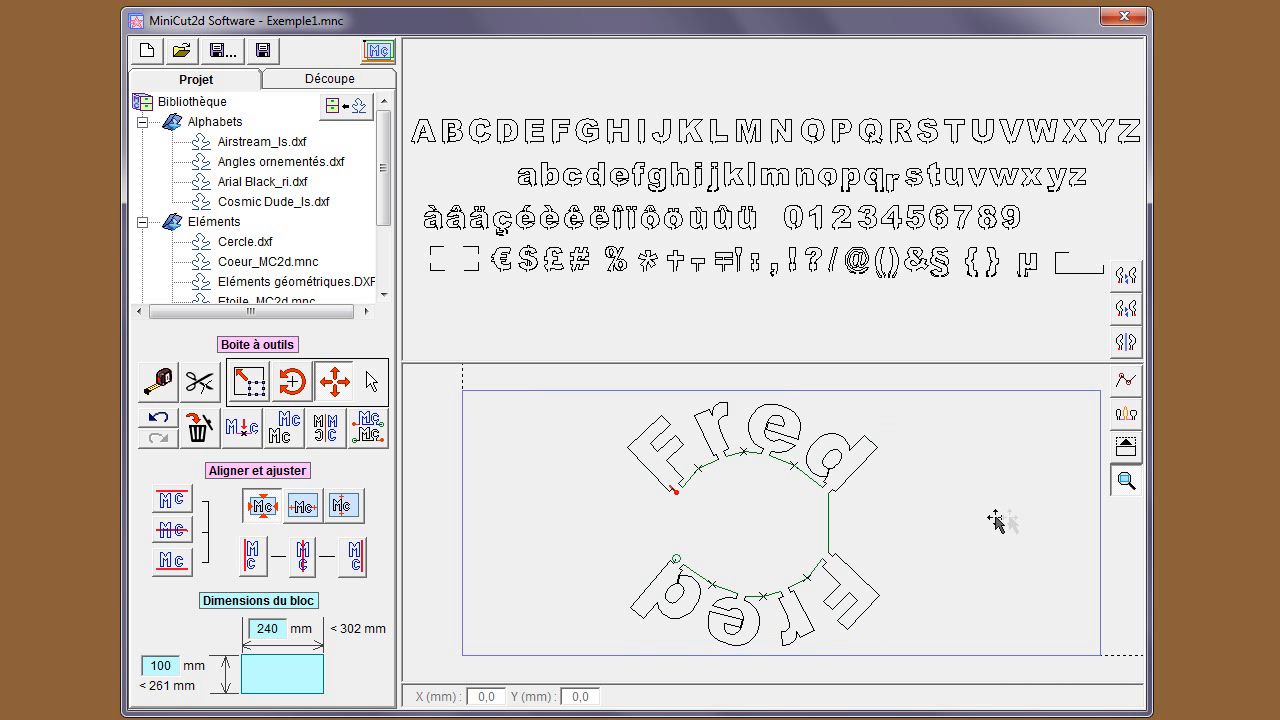